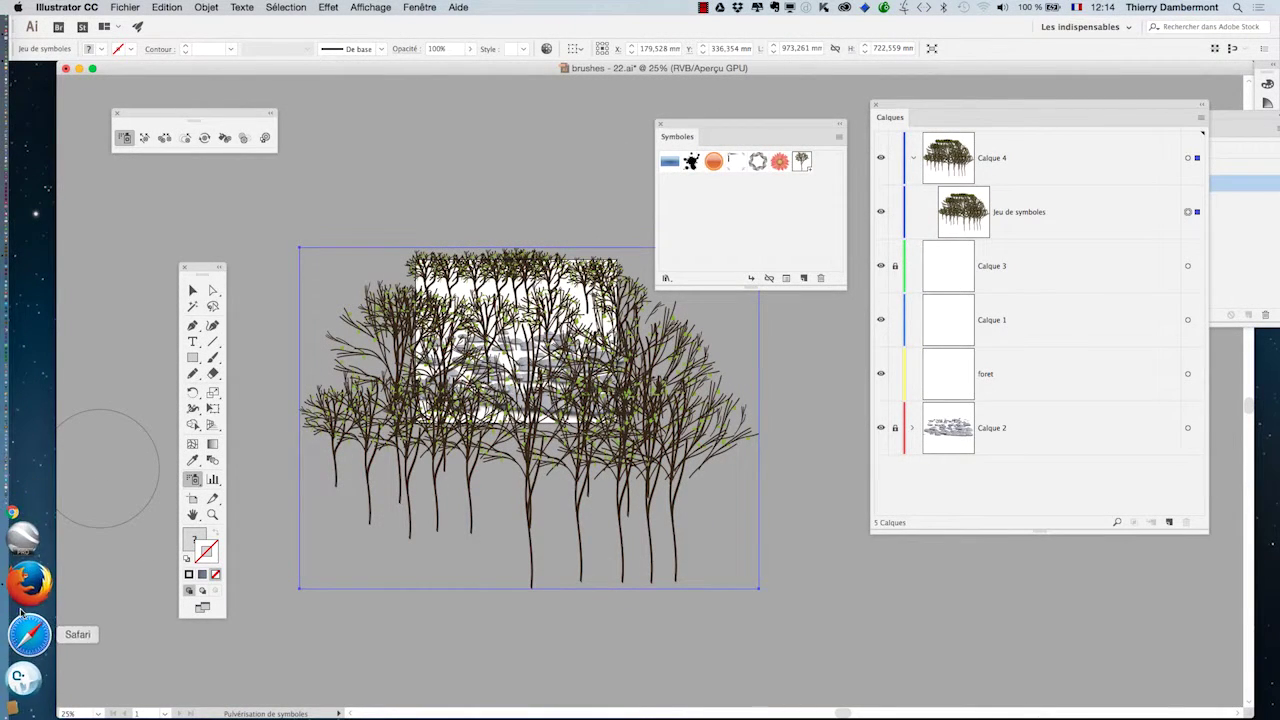
- Switch to Firefox and search Google for tree "public domain"
{"action": "left_click", "coordinate": [10, 610]}
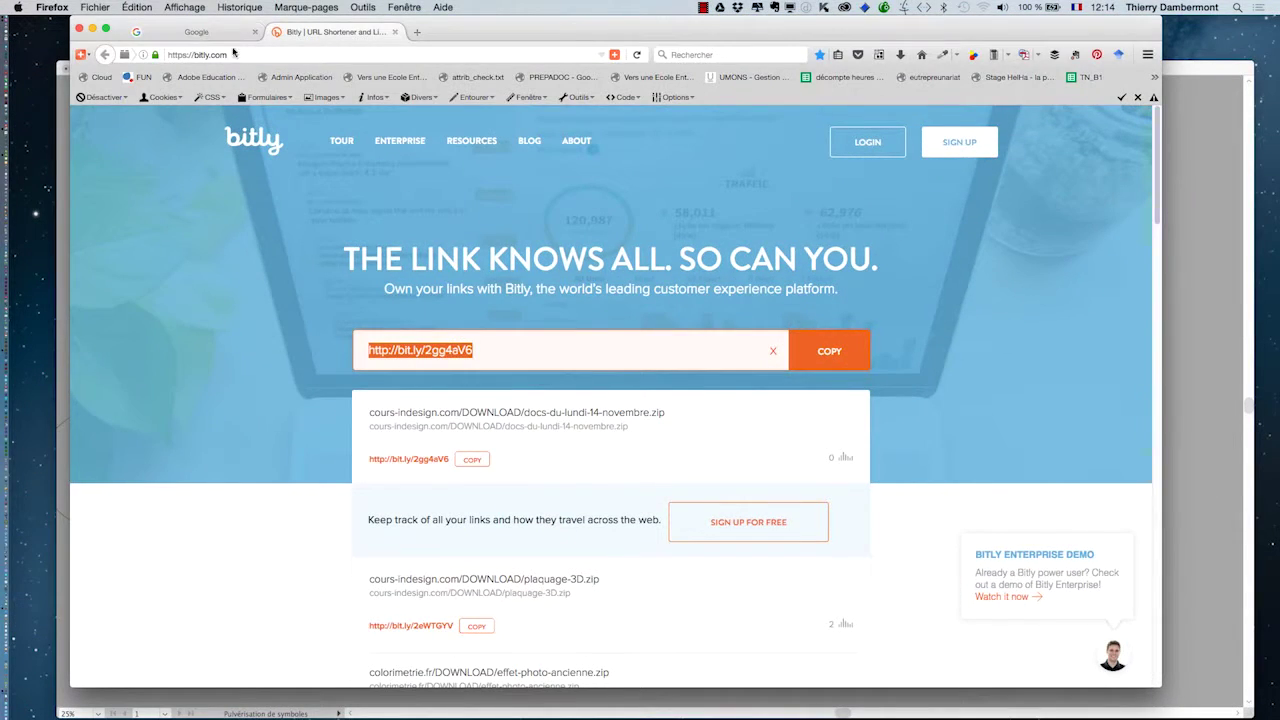
{"action": "left_click", "coordinate": [165, 31]}
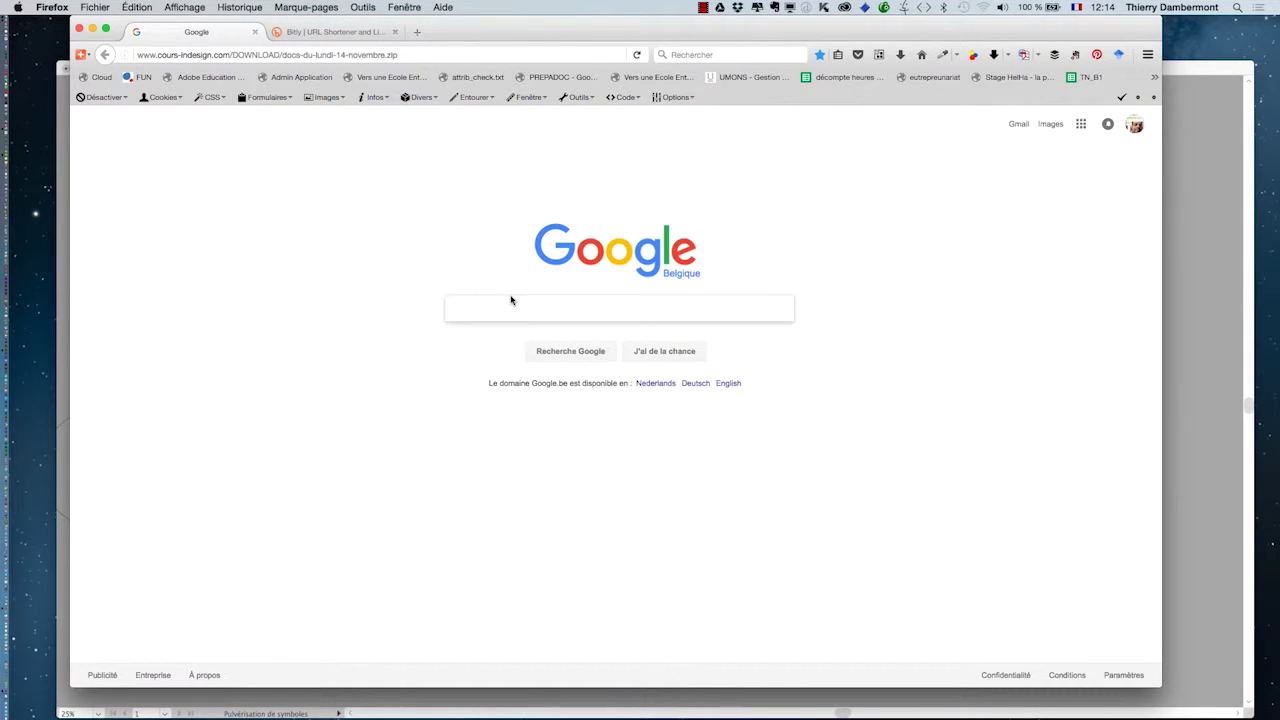
{"action": "type", "text": "ree"}
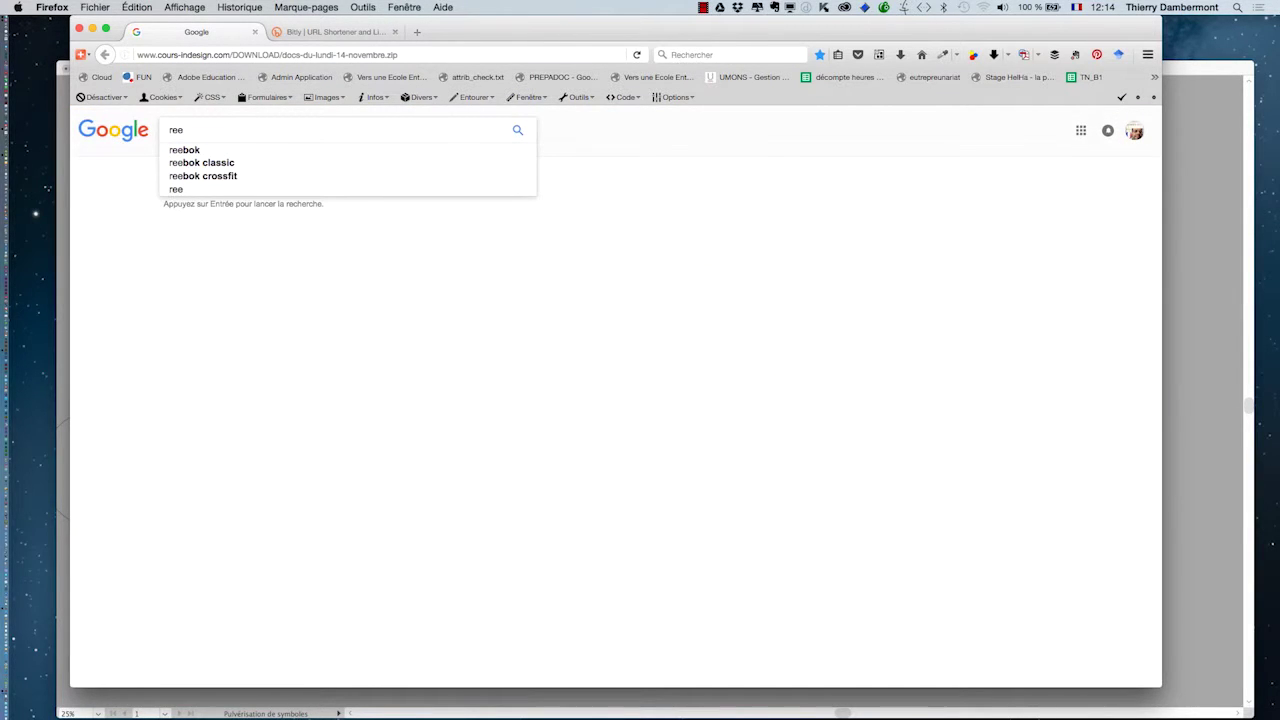
{"action": "key", "text": "BackSpace"}
{"action": "key", "text": "BackSpace"}
{"action": "key", "text": "BackSpace"}
{"action": "type", "text": "tree"}
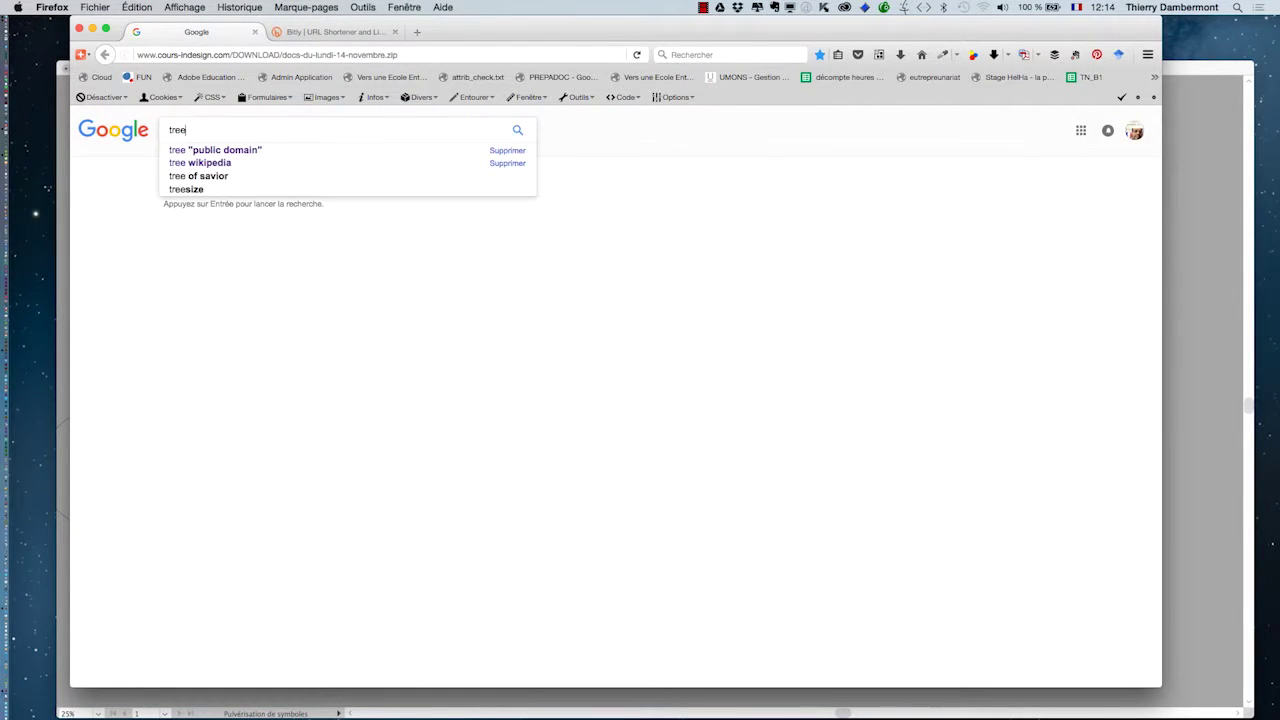
{"action": "left_click", "coordinate": [312, 148]}
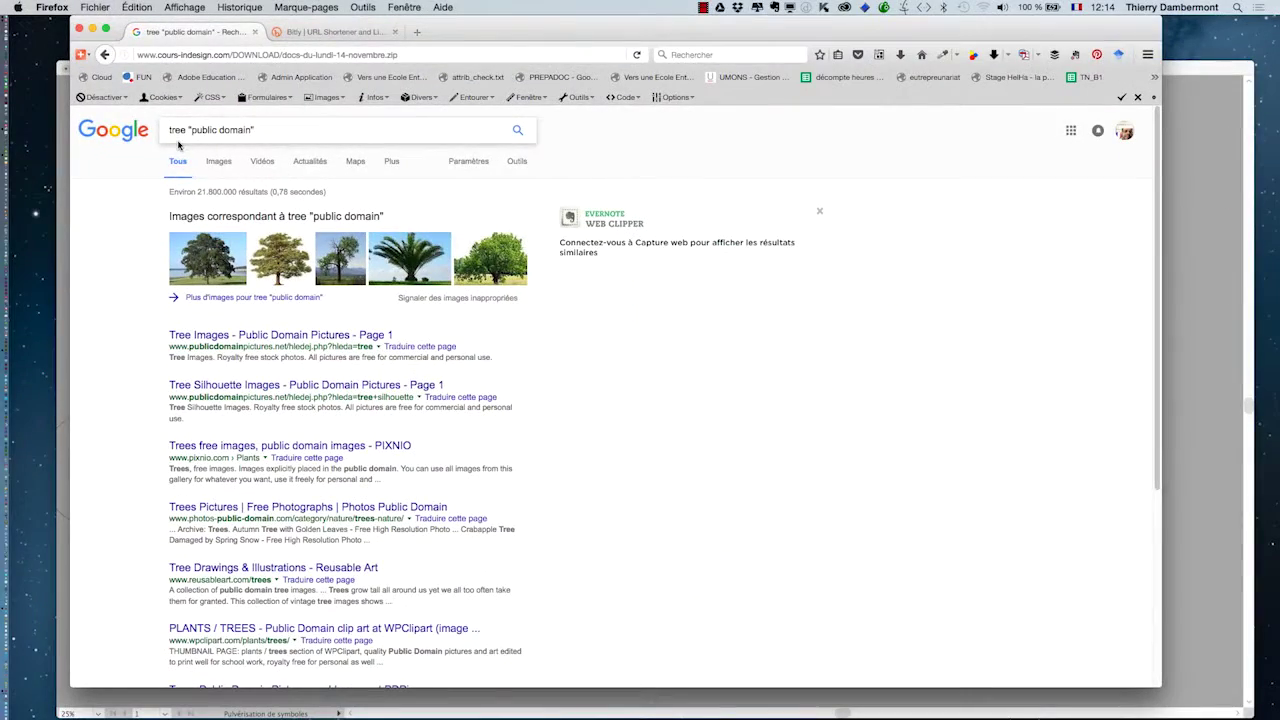
- Show the image results for the search and filter them by the type Images clipart
{"action": "left_click", "coordinate": [218, 161]}
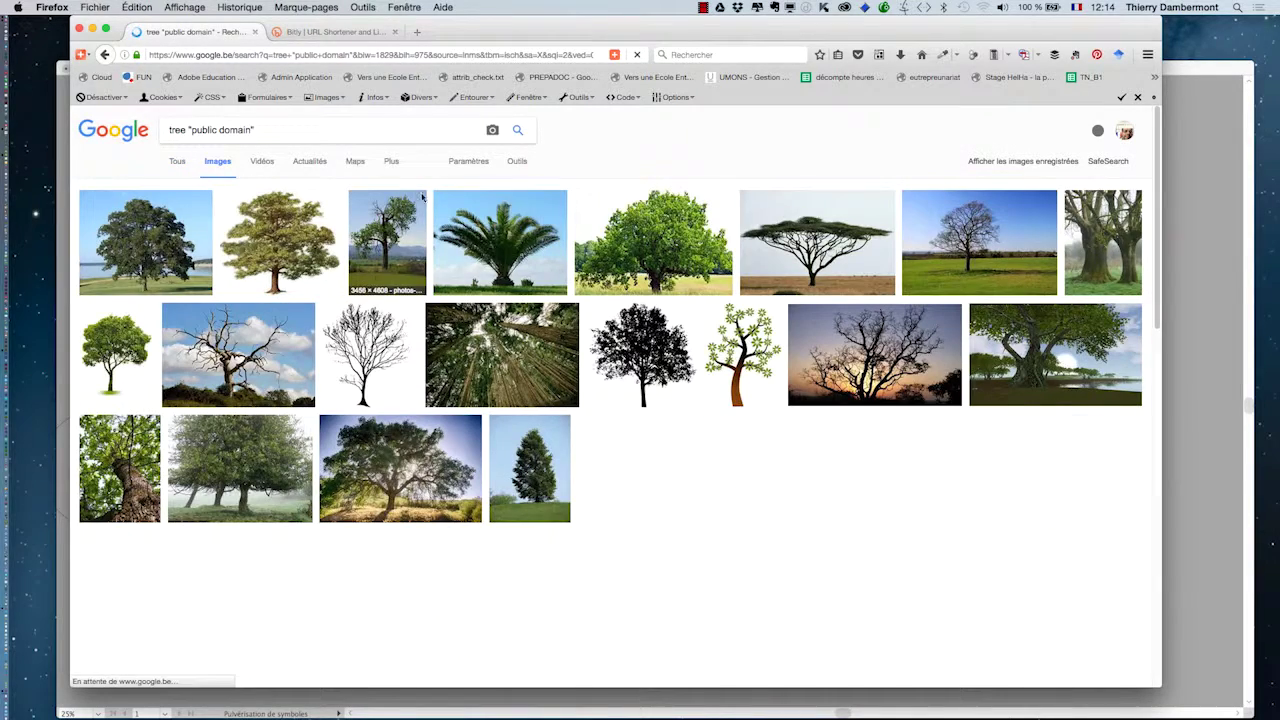
{"action": "left_click", "coordinate": [518, 162]}
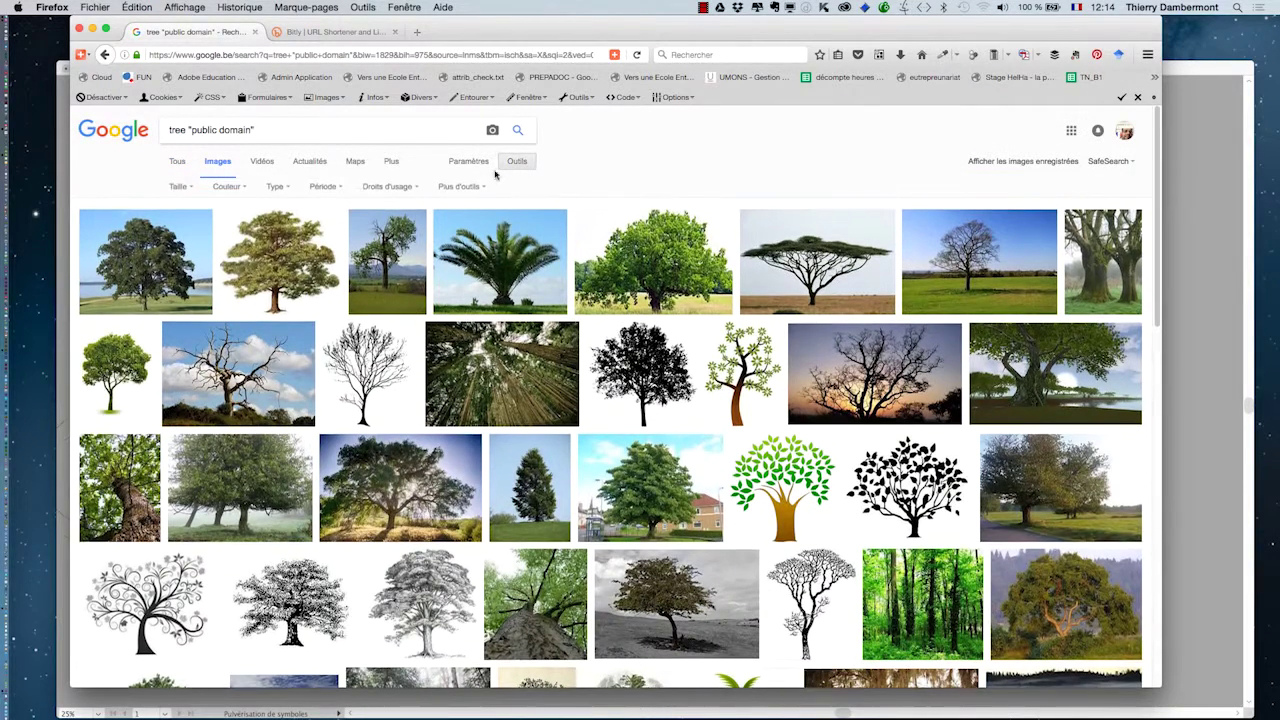
{"action": "left_click", "coordinate": [274, 187]}
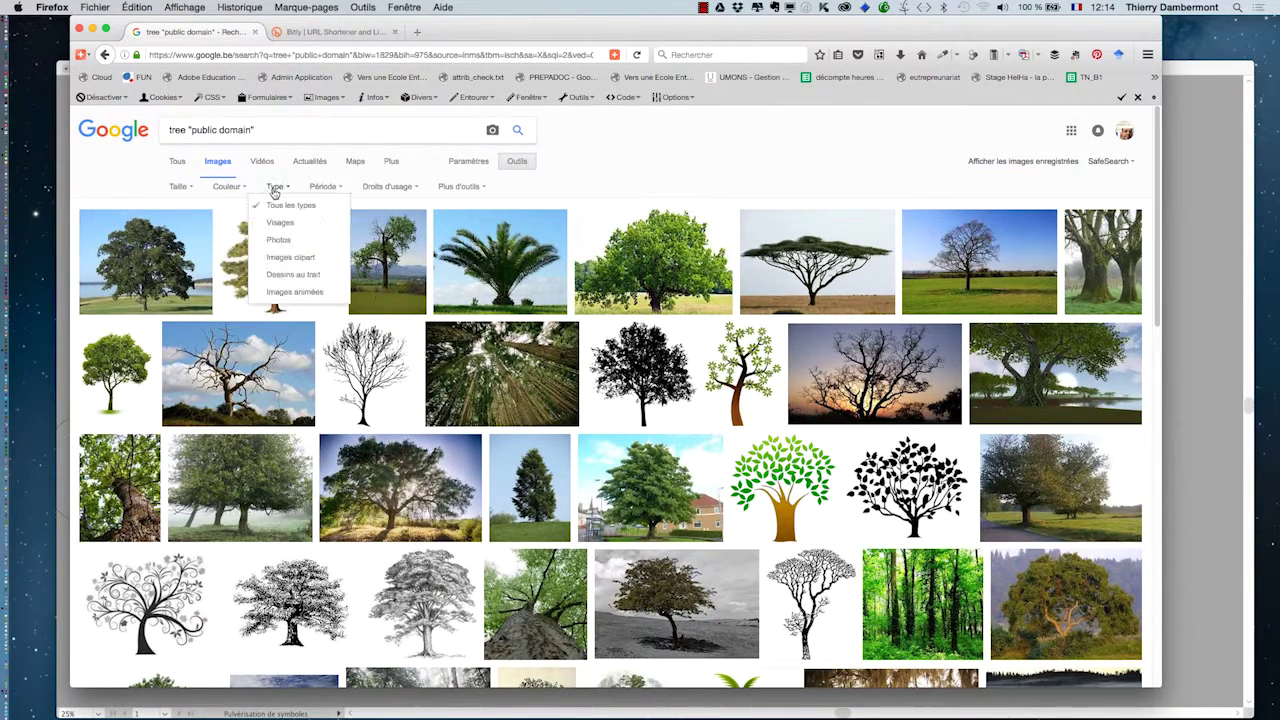
{"action": "left_click", "coordinate": [294, 262]}
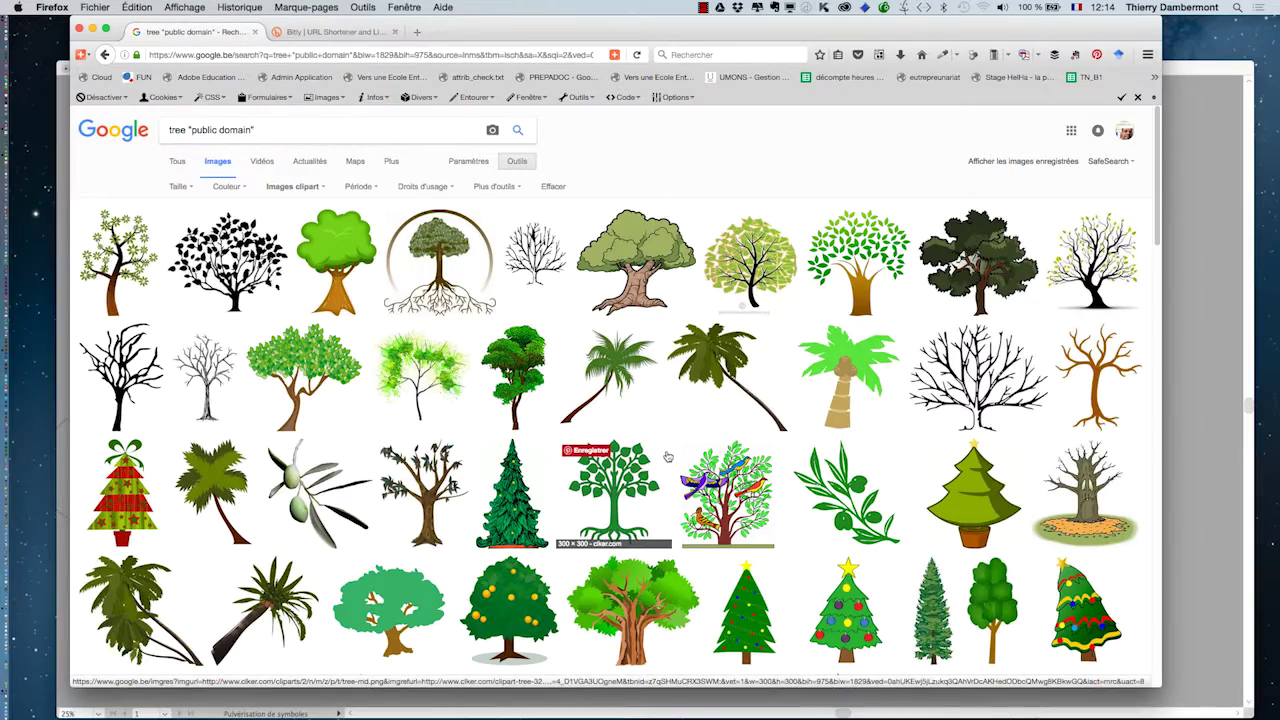
- Find the simple green spruce with grass at its base among the clip art and open its full image in a new tab
{"action": "scroll", "coordinate": [667, 457], "scroll_direction": "down", "scroll_amount": 5}
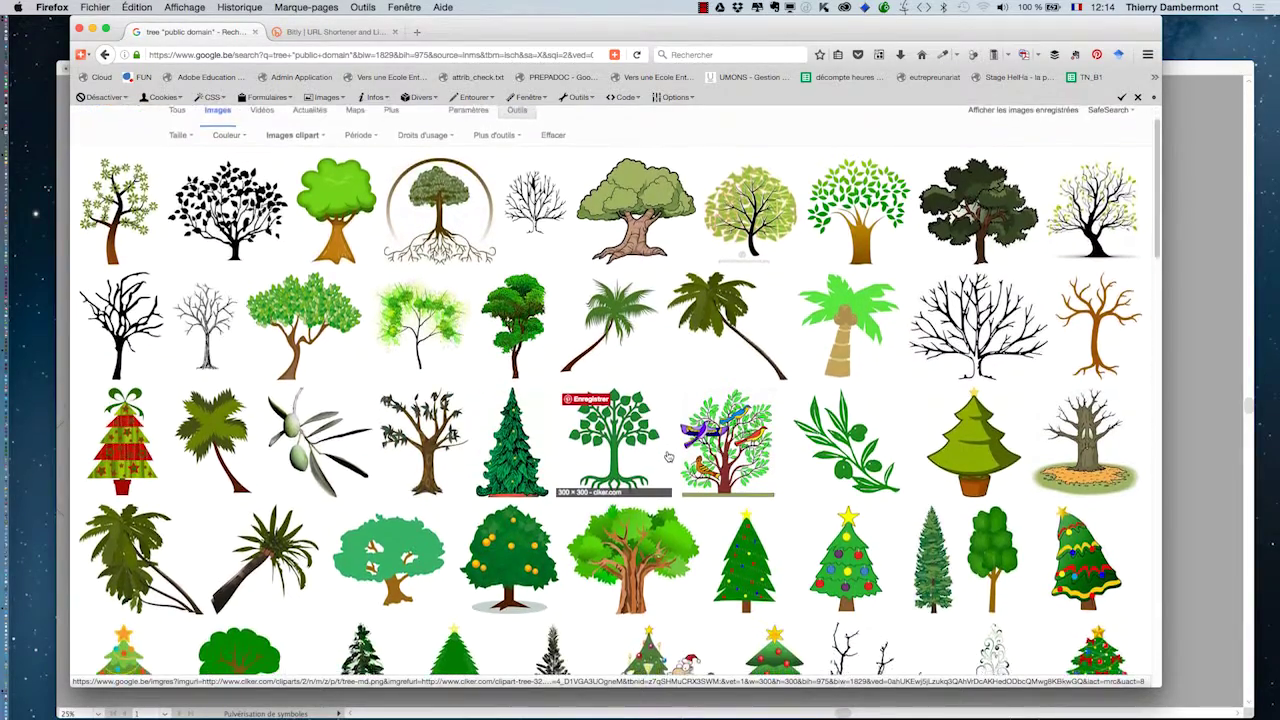
{"action": "scroll", "coordinate": [667, 457], "scroll_direction": "down", "scroll_amount": 3}
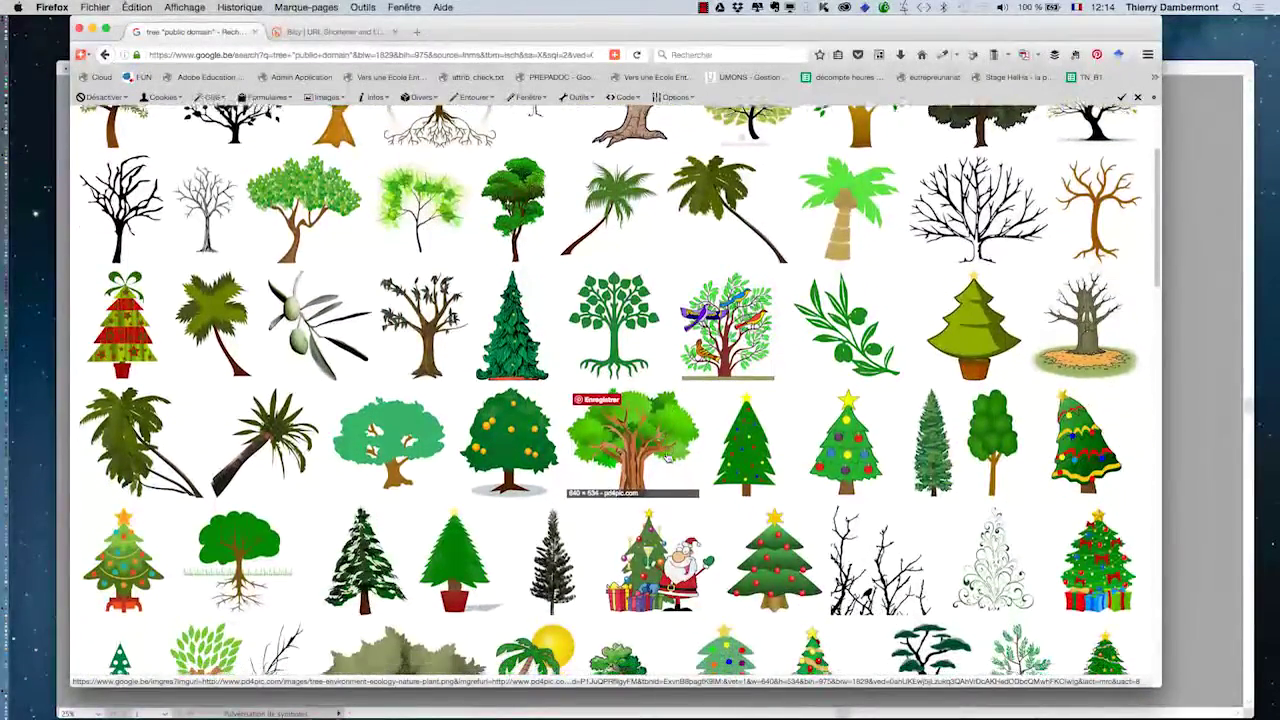
{"action": "scroll", "coordinate": [667, 458], "scroll_direction": "down", "scroll_amount": 3}
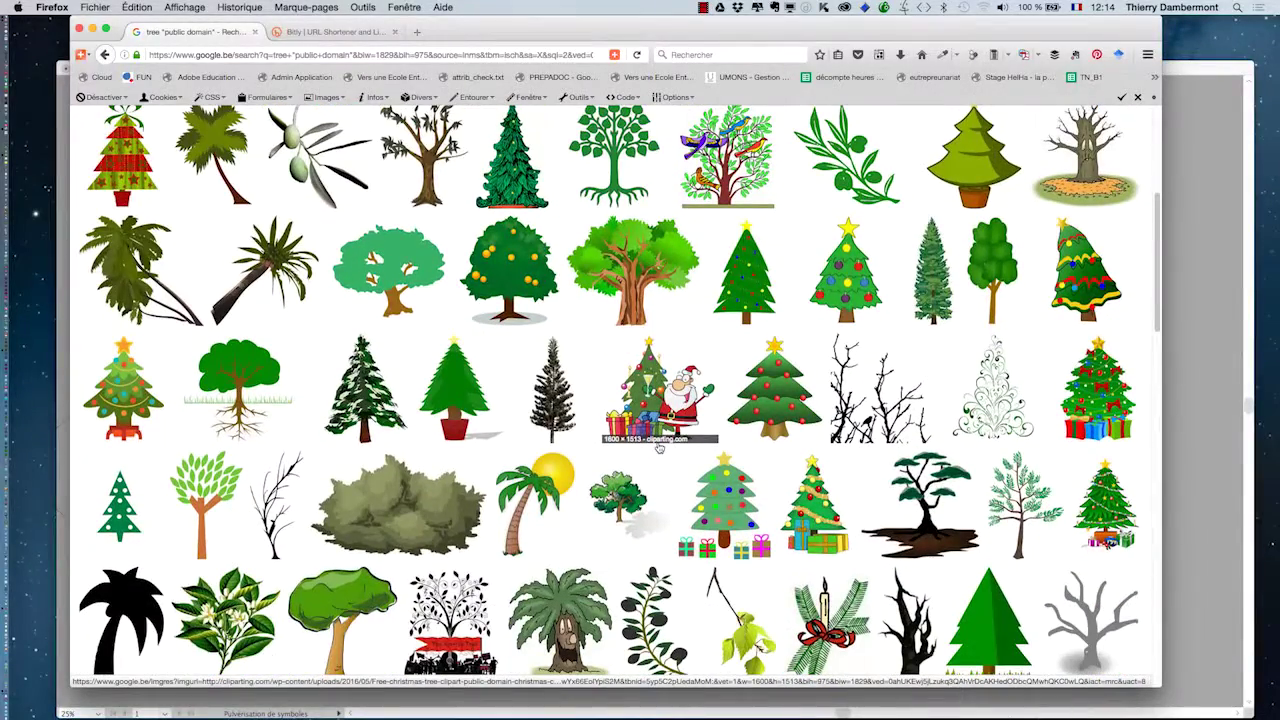
{"action": "scroll", "coordinate": [658, 448], "scroll_direction": "down", "scroll_amount": 1}
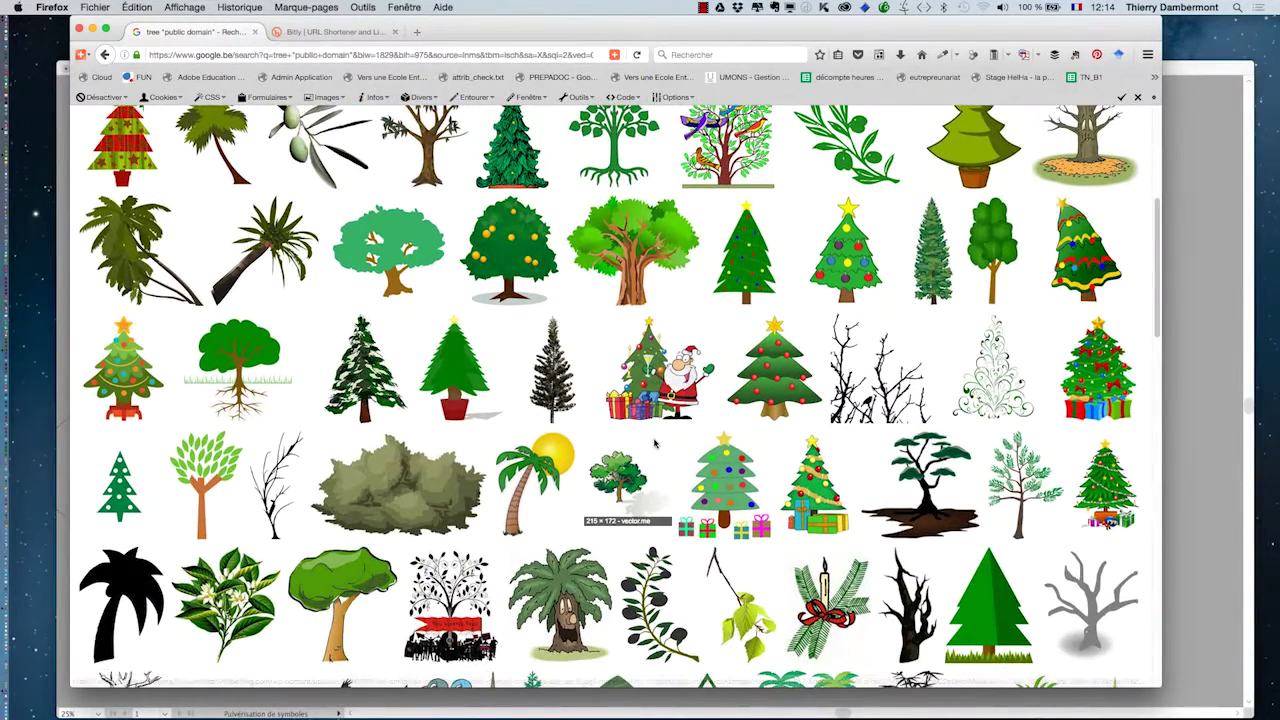
{"action": "scroll", "coordinate": [665, 435], "scroll_direction": "down", "scroll_amount": 4}
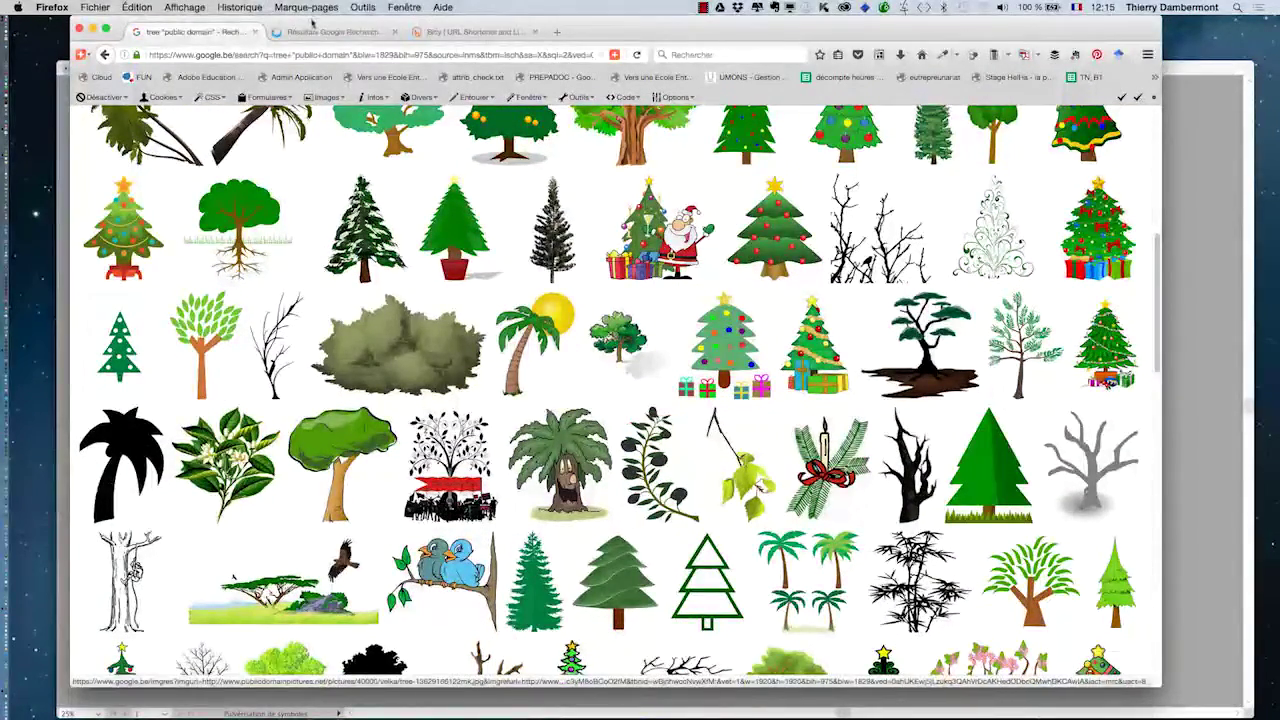
{"action": "left_click", "coordinate": [985, 465]}
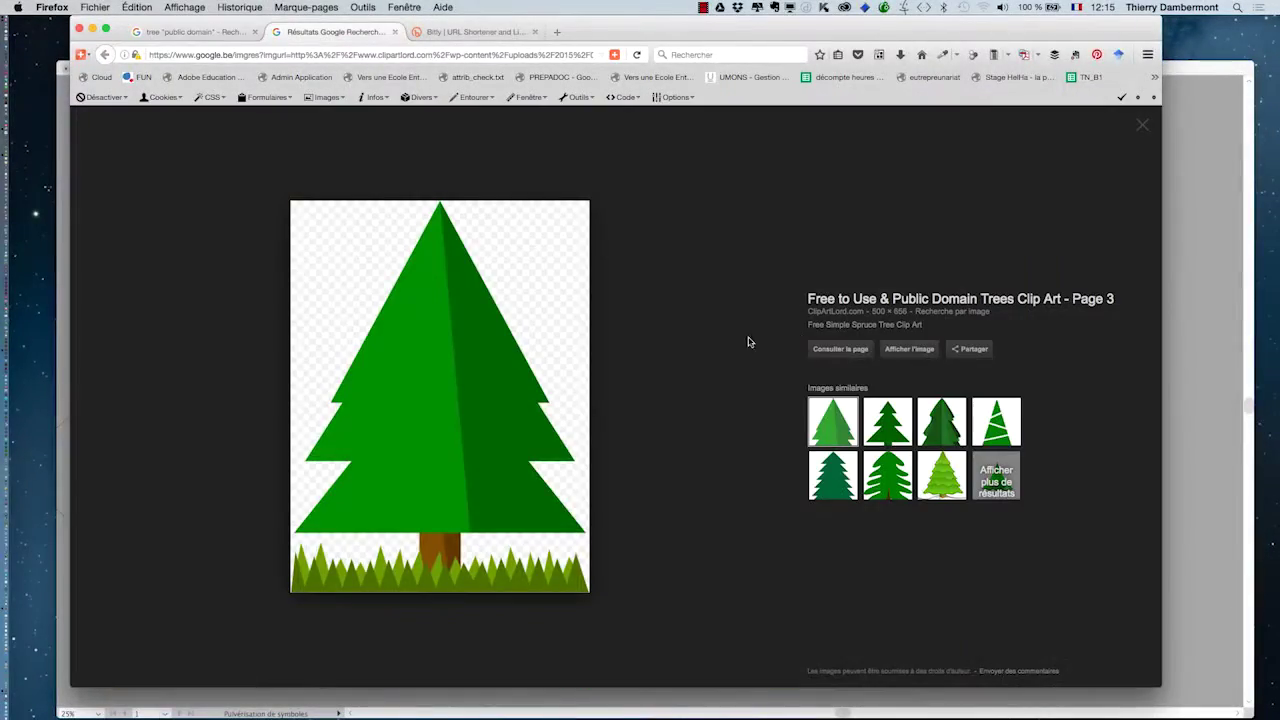
{"action": "left_click", "coordinate": [908, 350]}
{"action": "right_click", "coordinate": [547, 301]}
{"action": "left_click", "coordinate": [621, 310]}
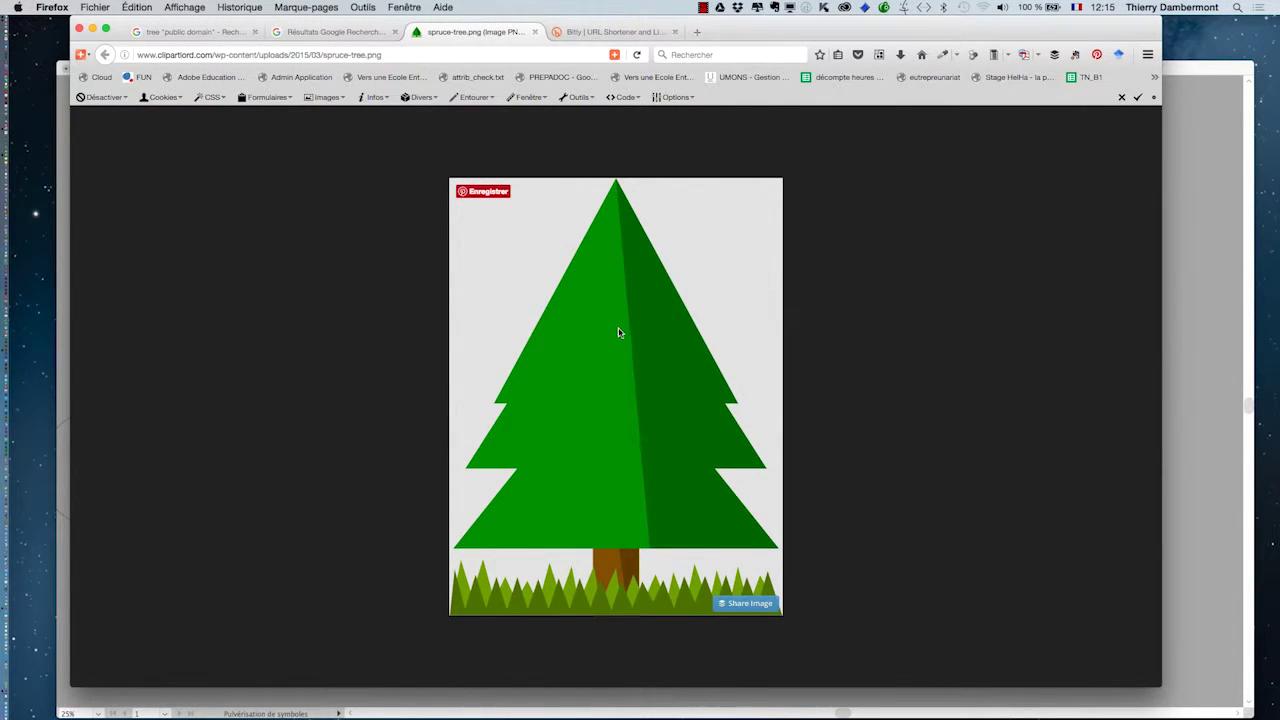
- Save the spruce image as spruce-tree.png in the docs du lundi 14 novembre folder
{"action": "right_click", "coordinate": [619, 333]}
{"action": "left_click", "coordinate": [681, 368]}
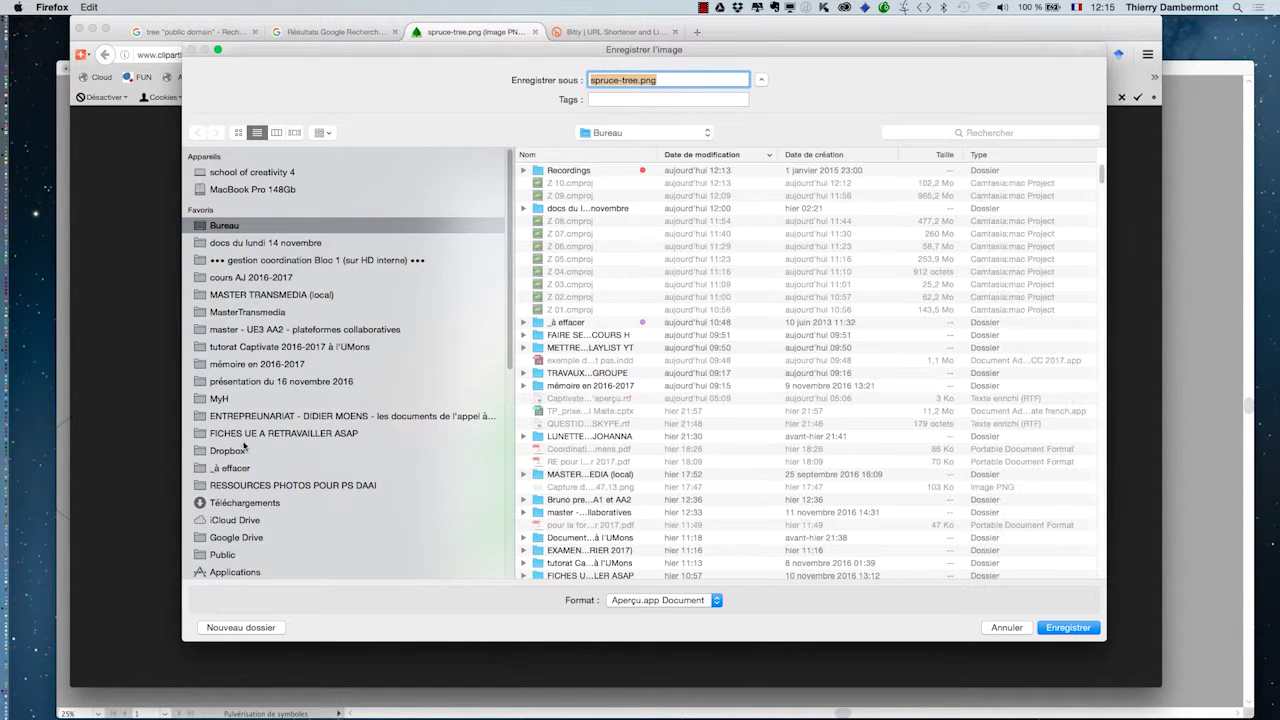
{"action": "left_click", "coordinate": [321, 245]}
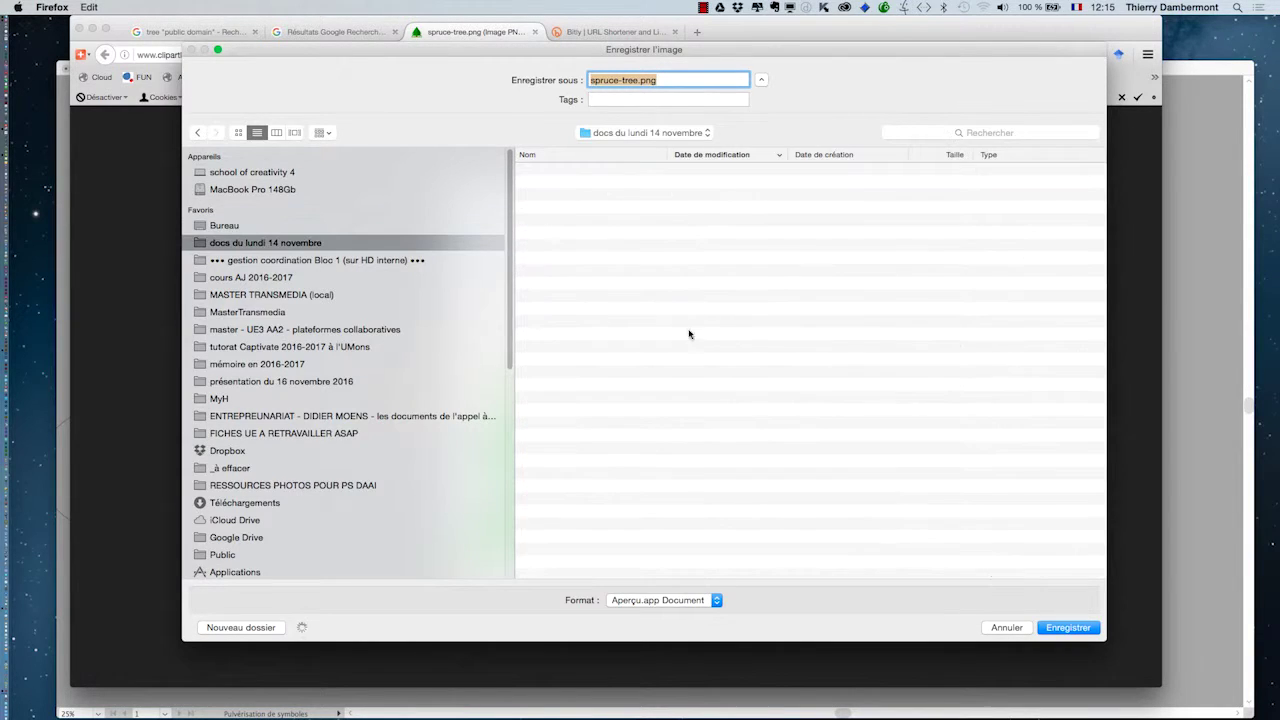
{"action": "left_click", "coordinate": [1068, 627]}
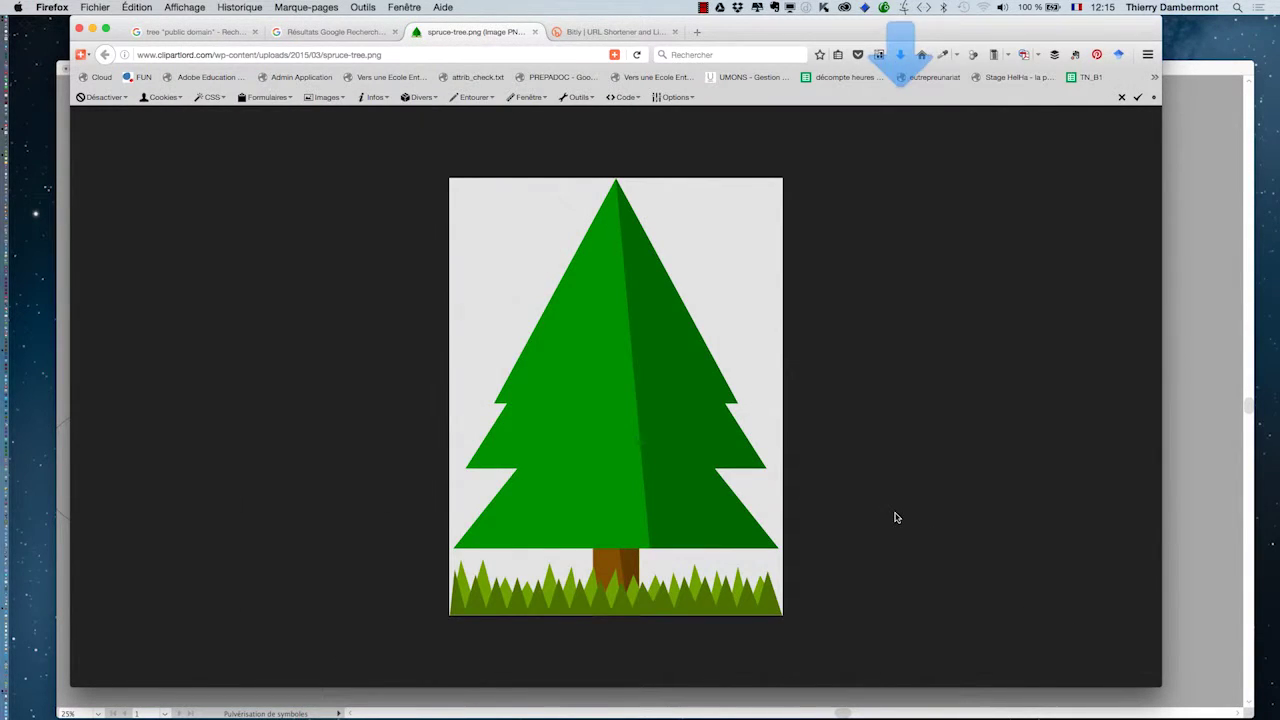
- Switch to Illustrator, import spruce-tree.png as a linked image and place it on the empty canvas above the forest
{"action": "key", "text": "super+Tab"}
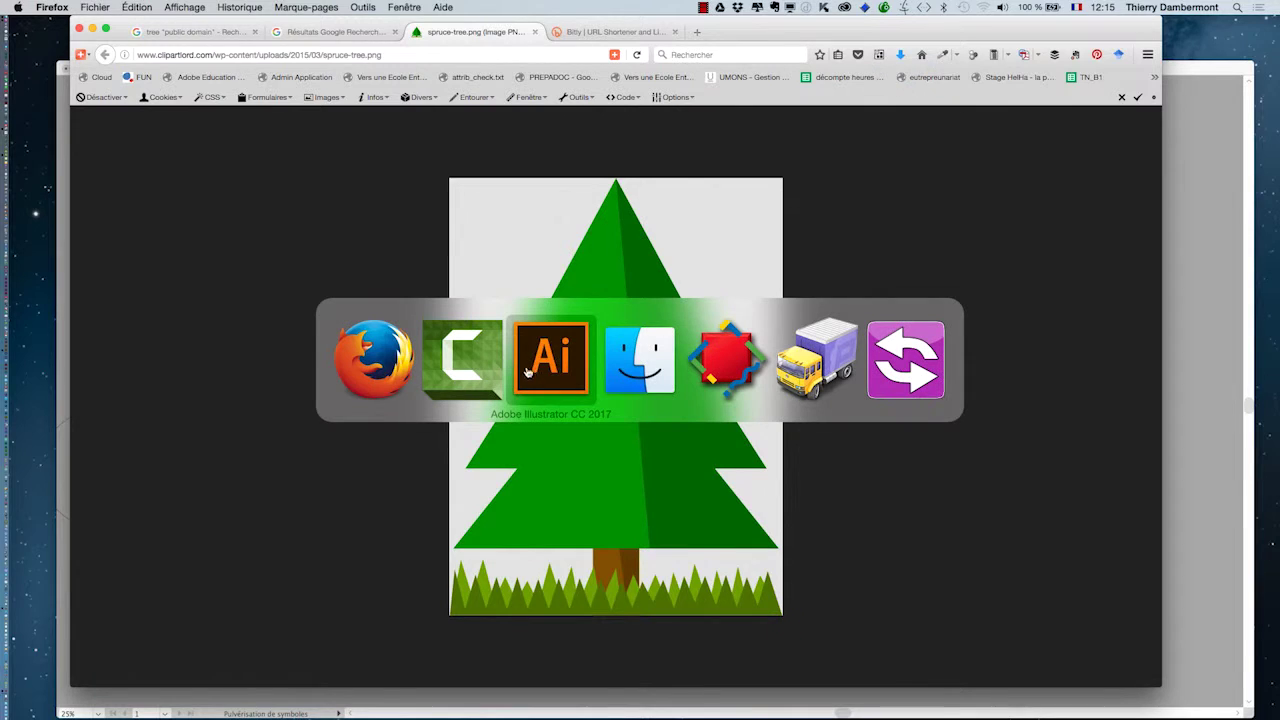
{"action": "left_click", "coordinate": [538, 372]}
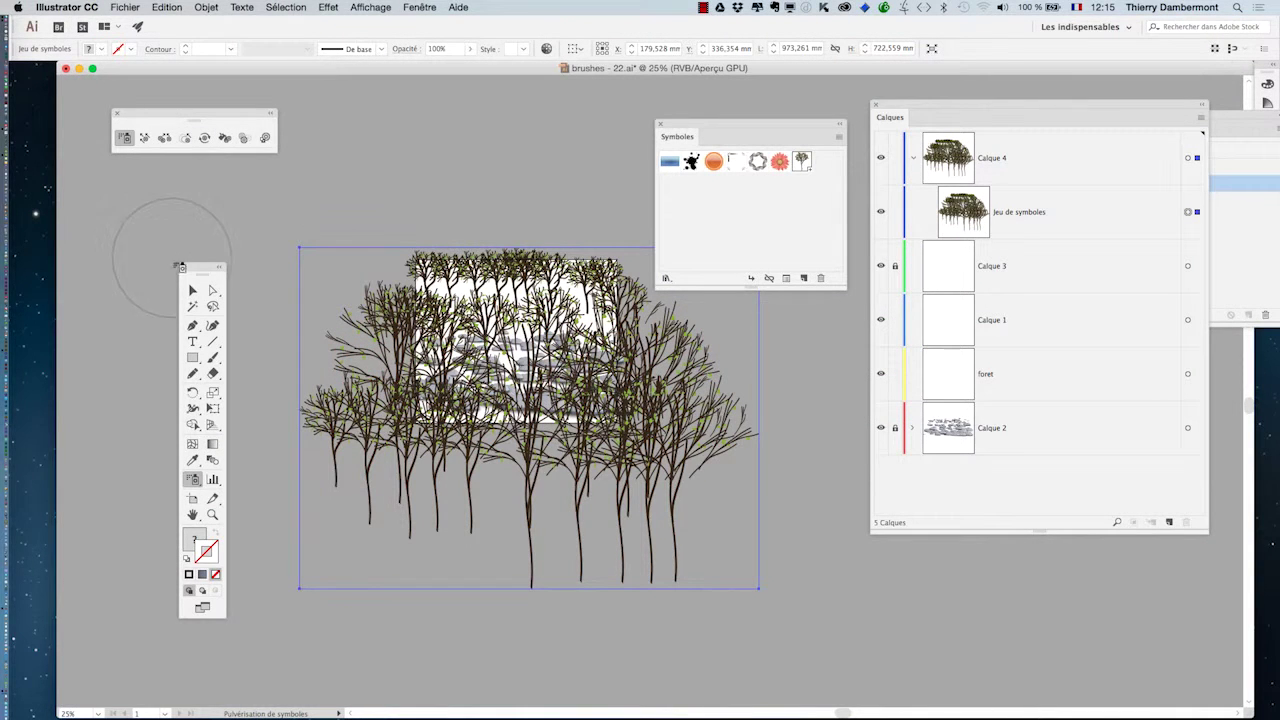
{"action": "left_click", "coordinate": [125, 7]}
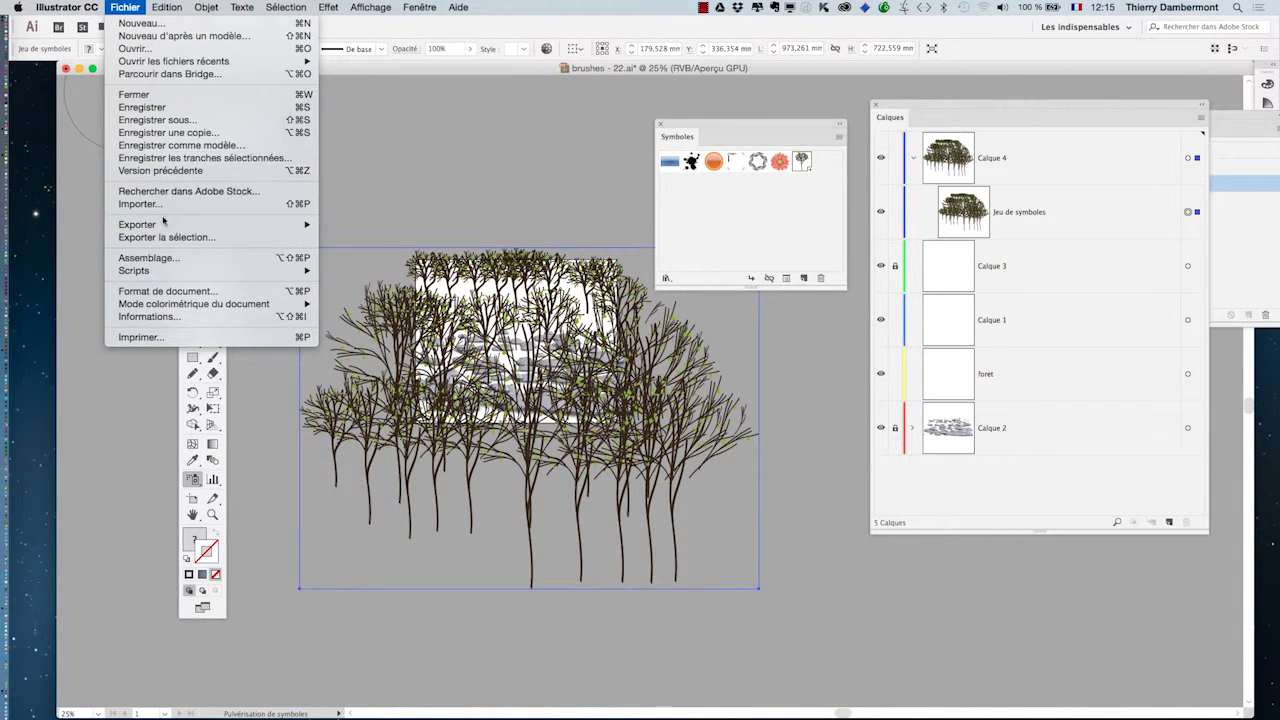
{"action": "mouse_move", "coordinate": [165, 224]}
{"action": "left_click", "coordinate": [380, 226]}
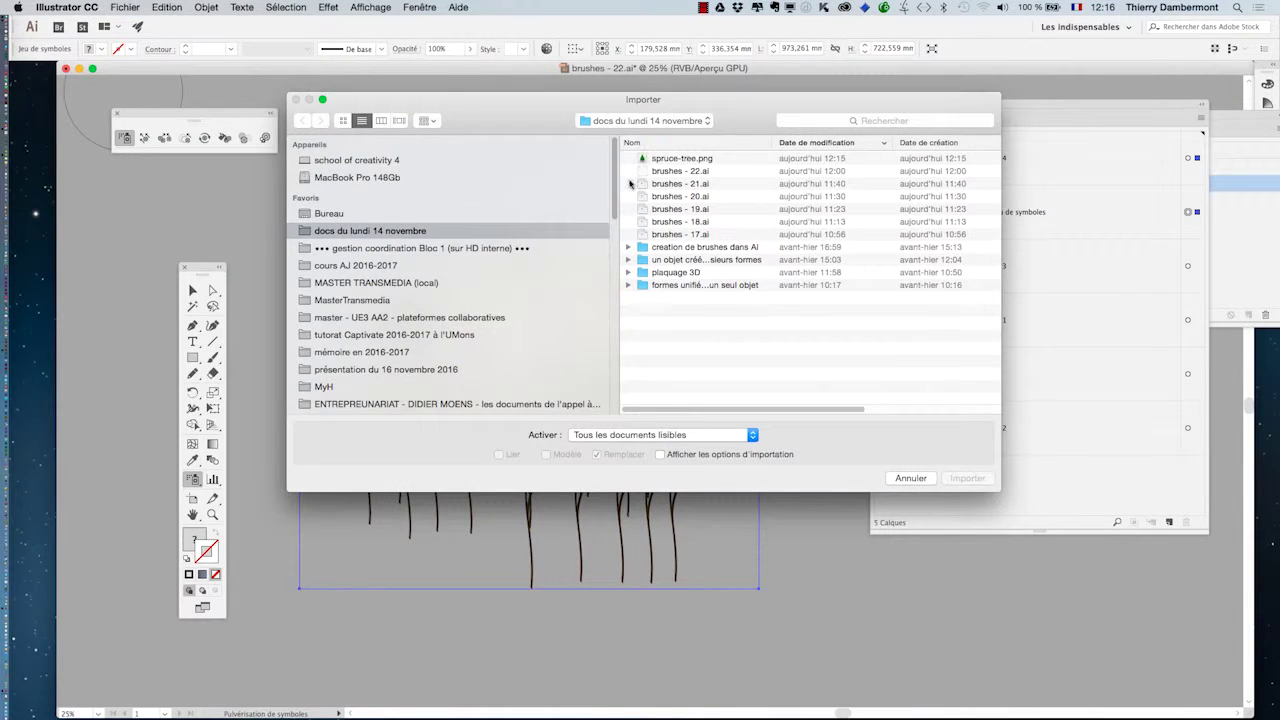
{"action": "left_click", "coordinate": [688, 163]}
{"action": "left_click", "coordinate": [966, 478]}
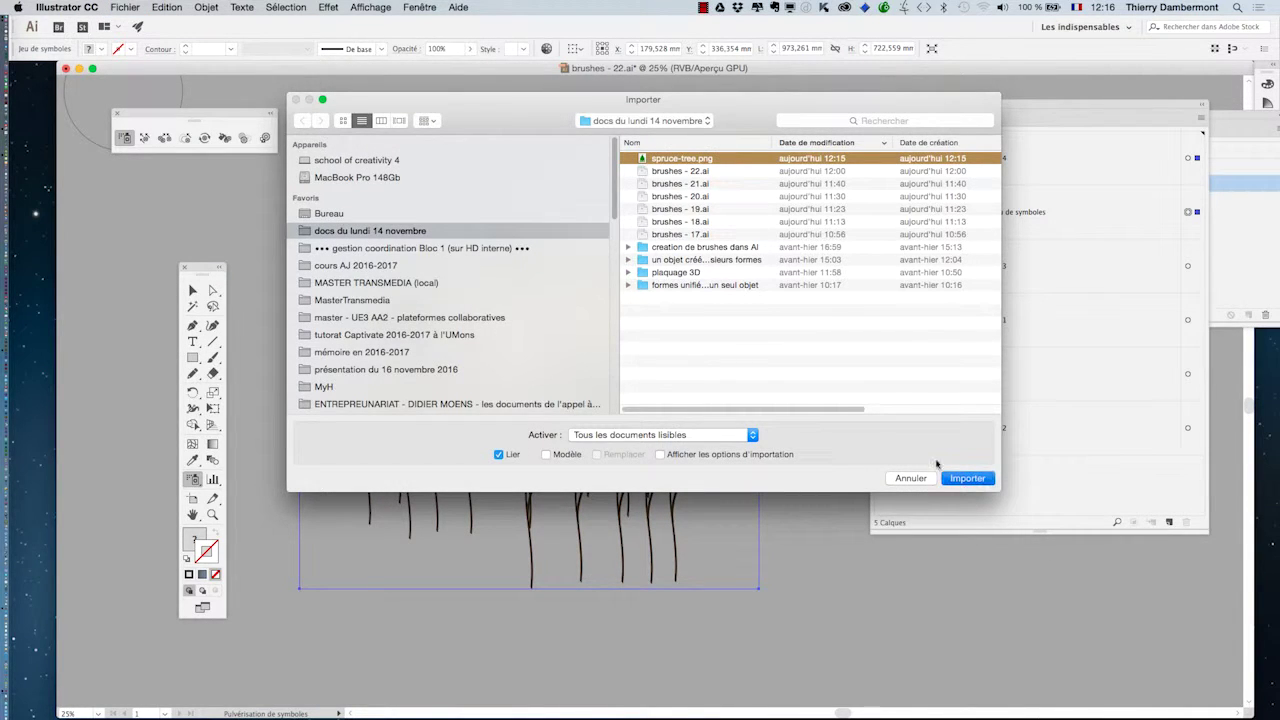
{"action": "left_click_drag", "start_coordinate": [423, 186], "coordinate": [428, 194]}
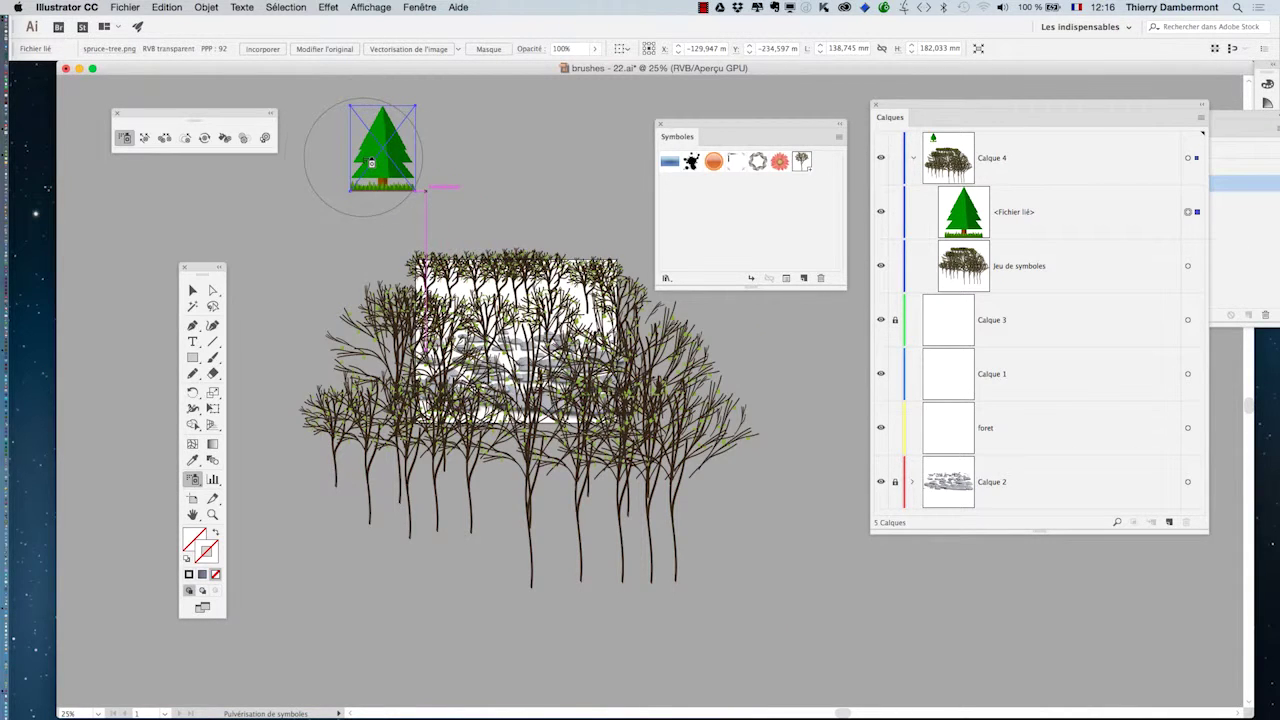
- Scale the placed spruce image down to about 102 × 134 mm with the Free Transform tool
{"action": "scroll", "coordinate": [373, 160], "scroll_direction": "up", "scroll_amount": 2}
{"action": "left_click", "coordinate": [193, 290]}
{"action": "key", "text": "e"}
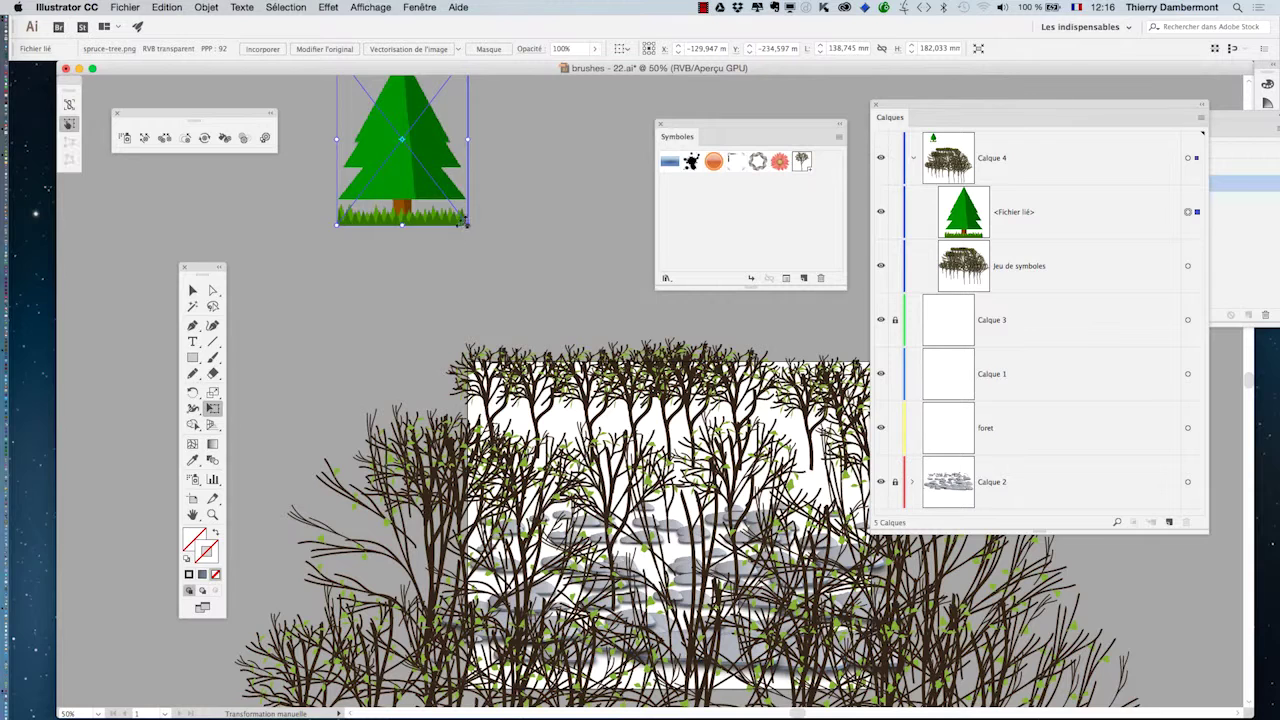
{"action": "mouse_move", "coordinate": [465, 226]}
{"action": "left_mouse_down"}
{"action": "mouse_move", "coordinate": [425, 182]}
{"action": "mouse_move", "coordinate": [445, 222]}
{"action": "left_mouse_up"}
{"action": "scroll", "coordinate": [437, 289], "scroll_direction": "down", "scroll_amount": 1}
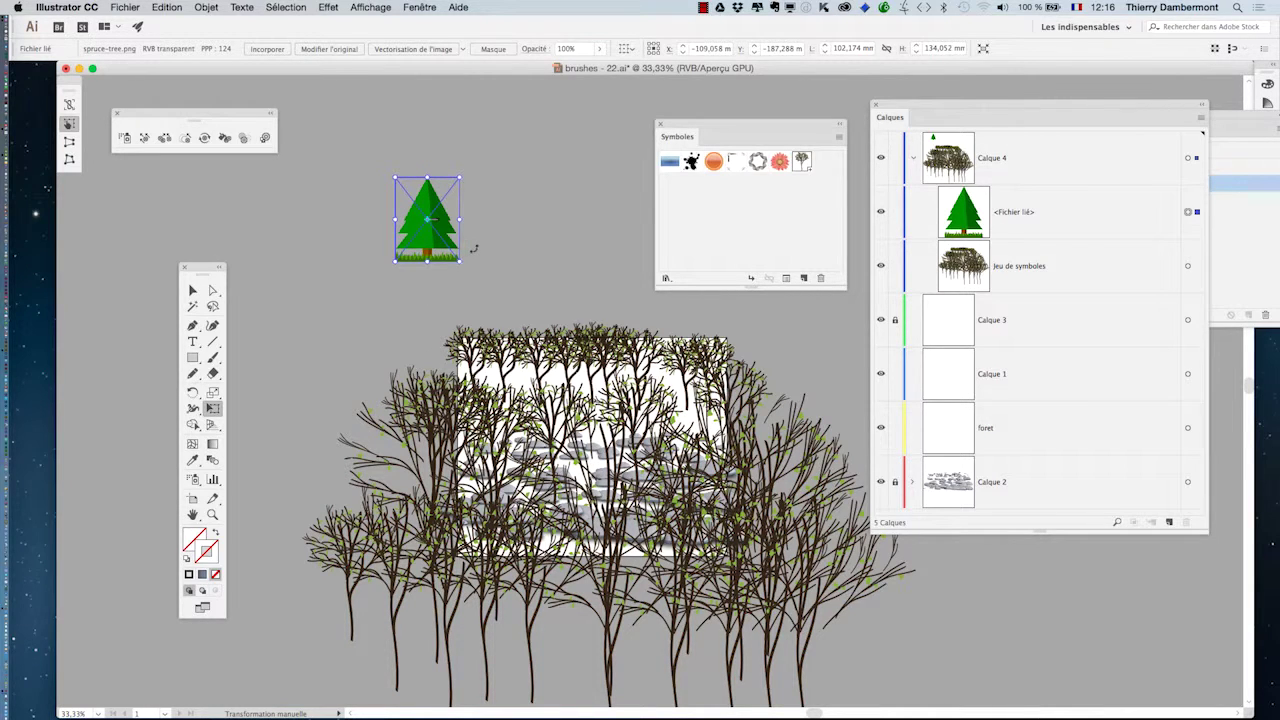
- Open the image tracing settings (Vectorisation de l'image) for the spruce and place them beside the tree
{"action": "scroll", "coordinate": [450, 248], "scroll_direction": "up", "scroll_amount": 2}
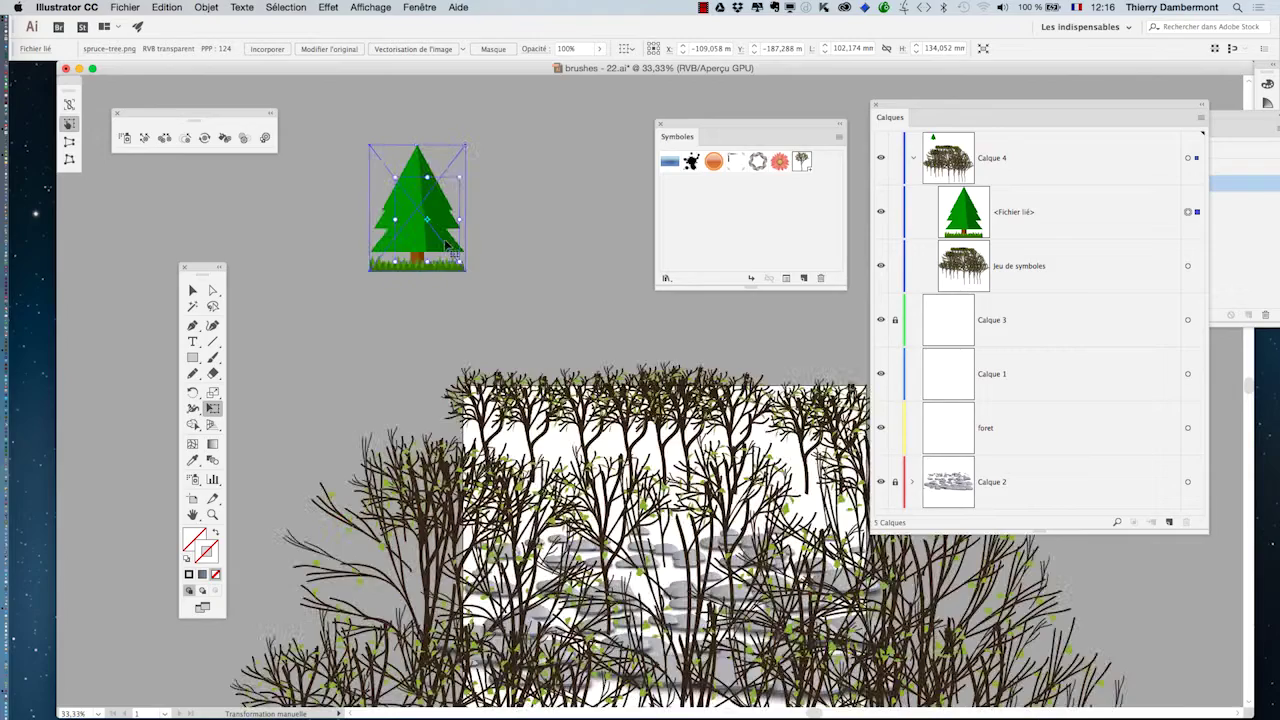
{"action": "left_click", "coordinate": [430, 8]}
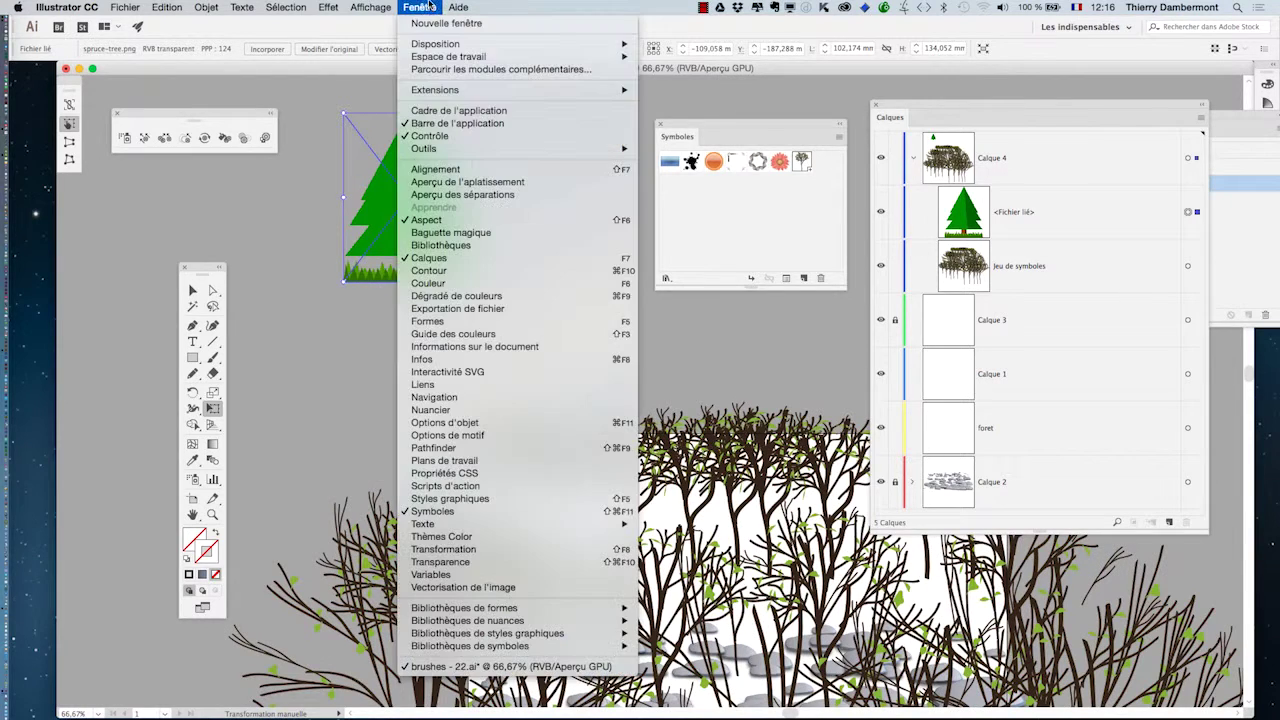
{"action": "left_click", "coordinate": [534, 587]}
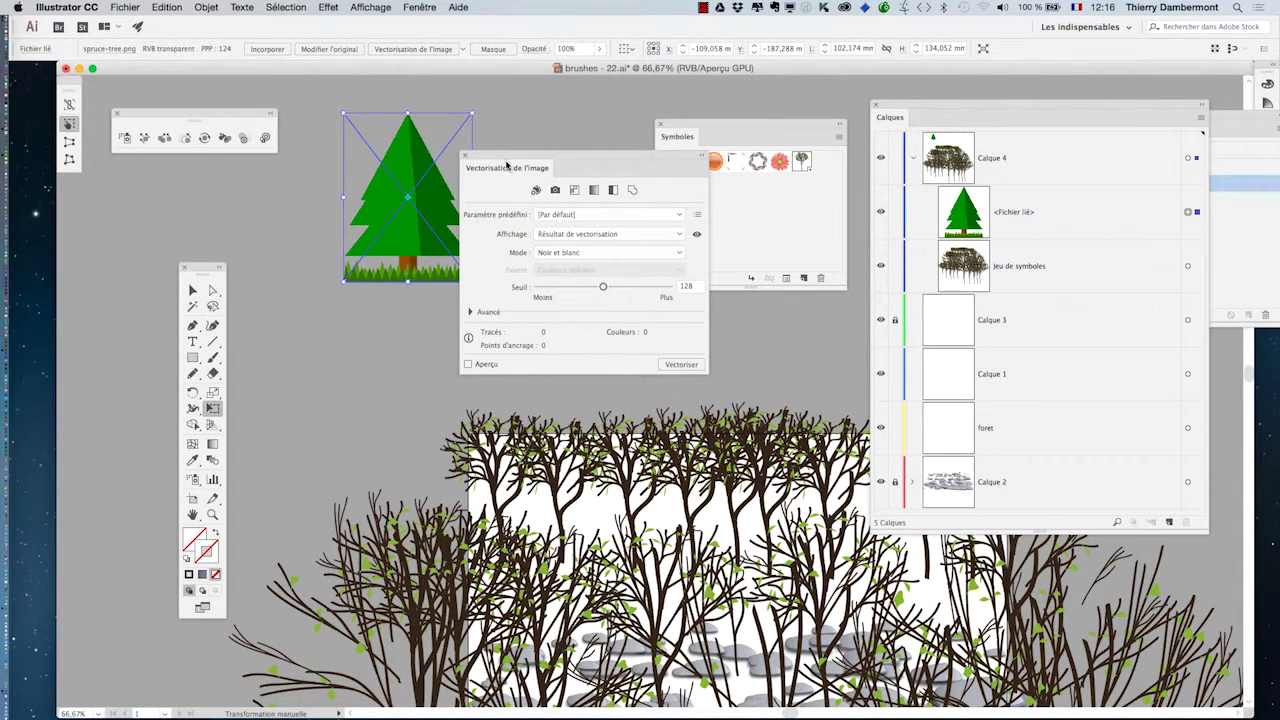
{"action": "left_click_drag", "start_coordinate": [507, 166], "coordinate": [545, 135]}
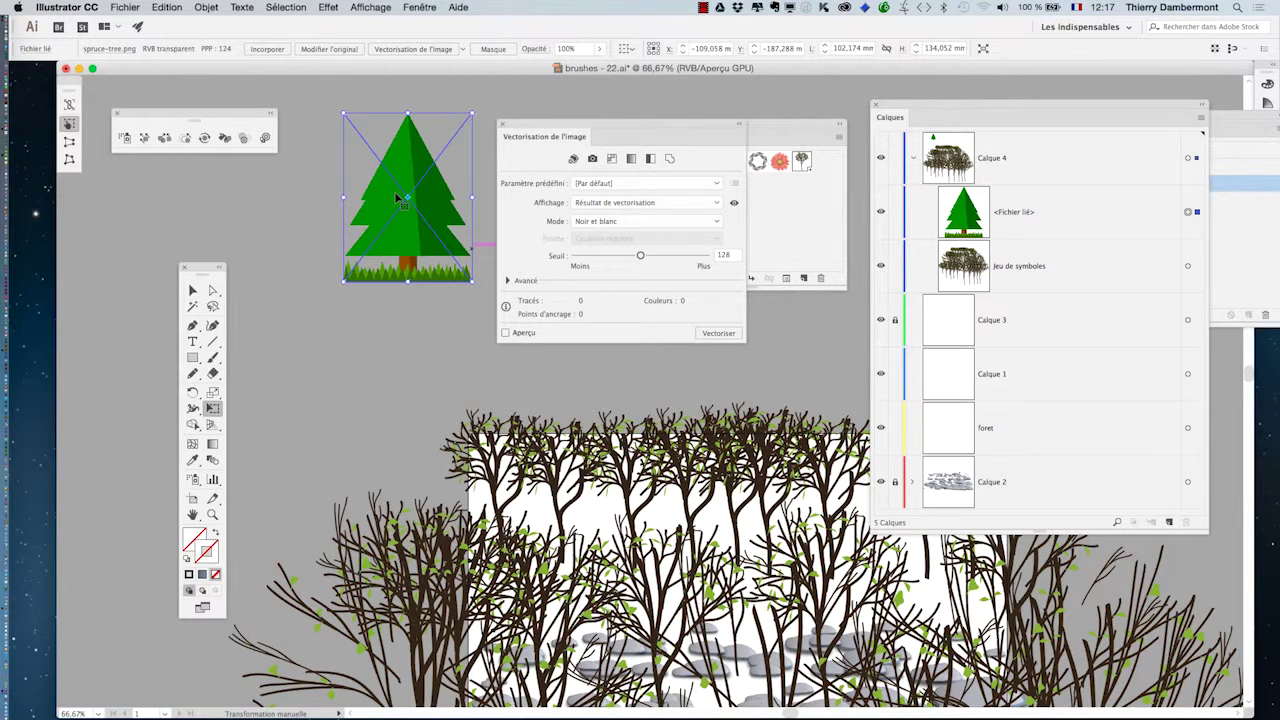
{"action": "left_click", "coordinate": [768, 256]}
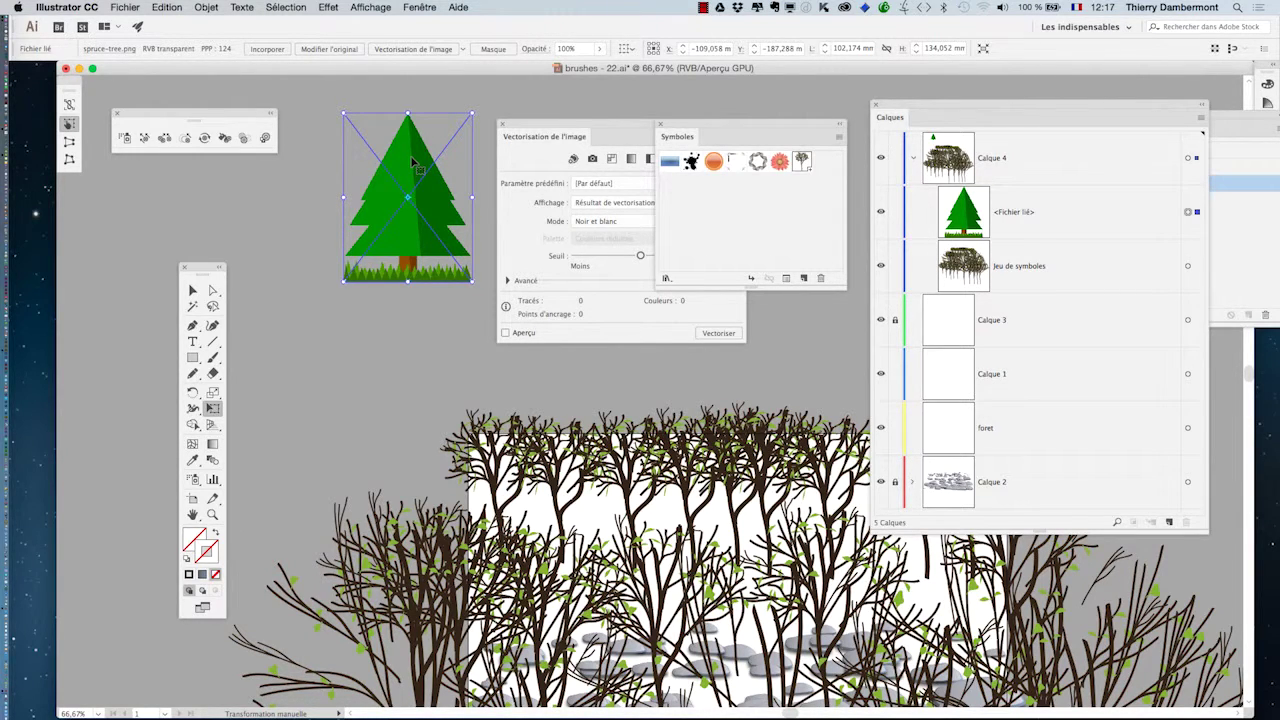
- Examine the edges of the spruce image at pixel level, up to 6400% magnification
{"action": "scroll", "coordinate": [443, 157], "scroll_direction": "up", "scroll_amount": 10}
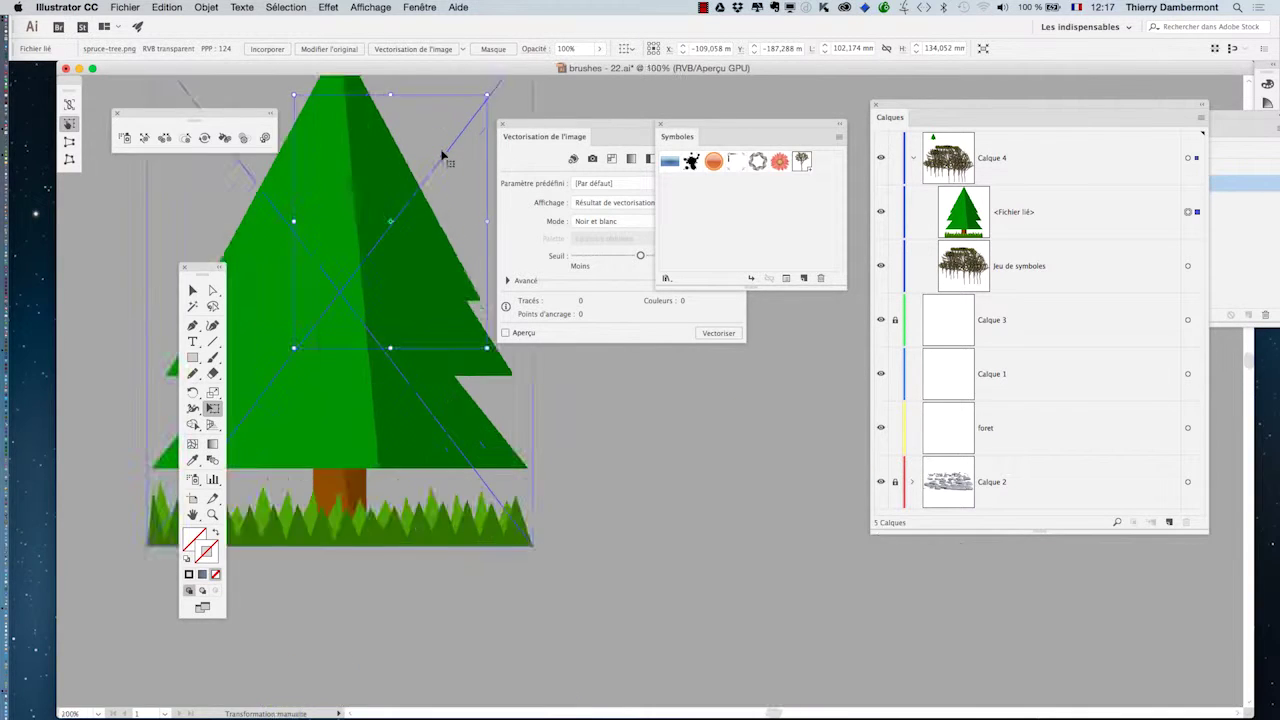
{"action": "scroll", "coordinate": [329, 283], "scroll_direction": "up", "scroll_amount": 3}
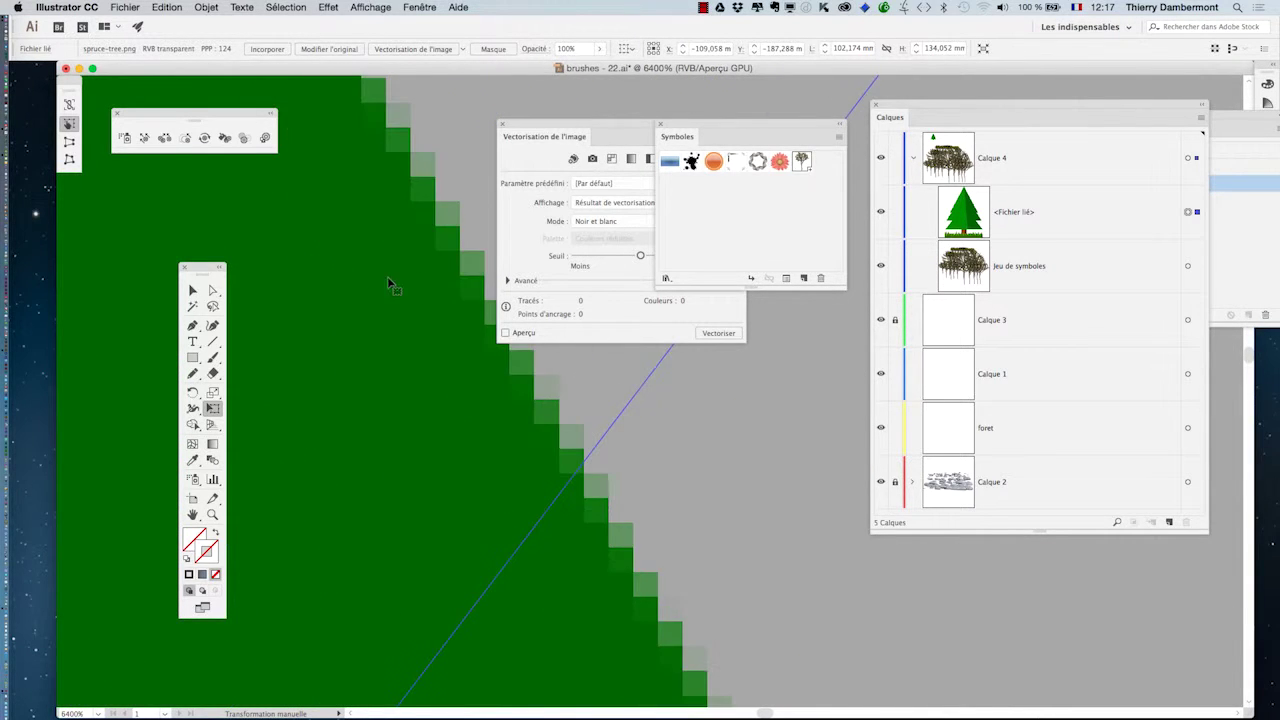
{"action": "scroll", "coordinate": [394, 283], "scroll_direction": "down", "scroll_amount": 5}
{"action": "scroll", "coordinate": [443, 341], "scroll_direction": "down", "scroll_amount": 4}
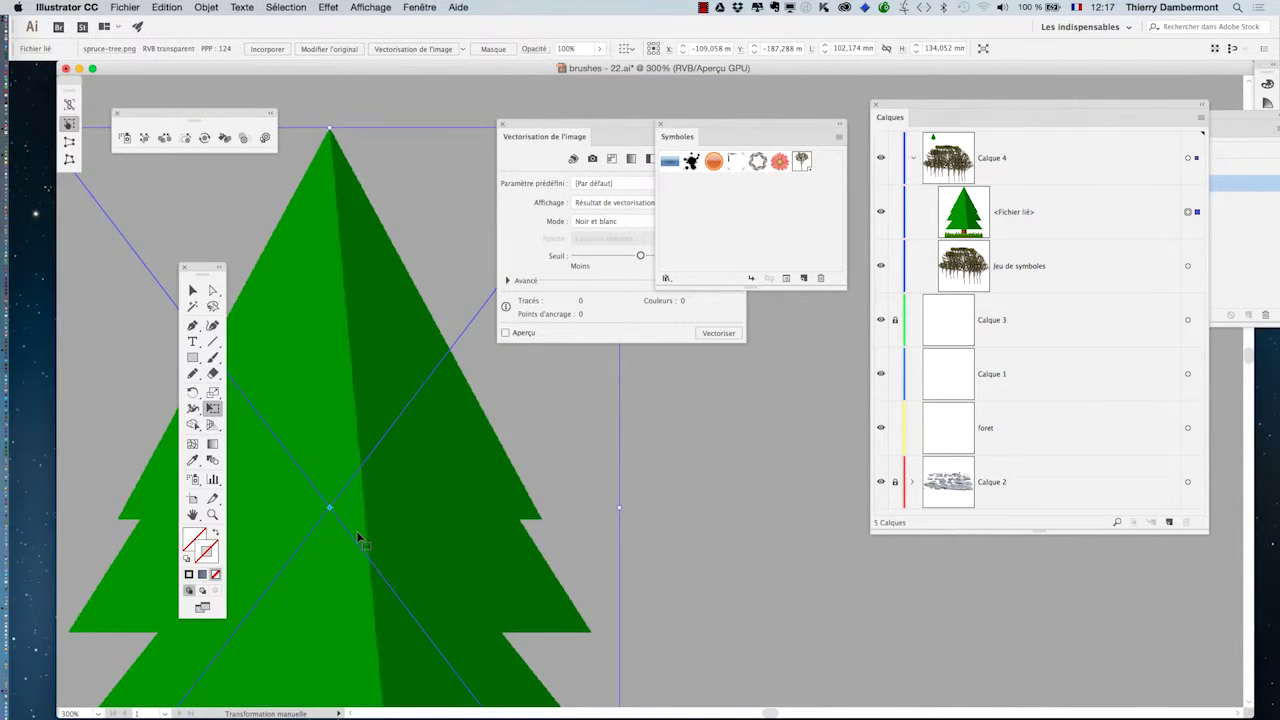
- Move the symbol library off the image tracing settings and turn on the tracing preview for the spruce
{"action": "left_click_drag", "start_coordinate": [355, 528], "coordinate": [397, 299]}
{"action": "scroll", "coordinate": [387, 447], "scroll_direction": "up", "scroll_amount": 4}
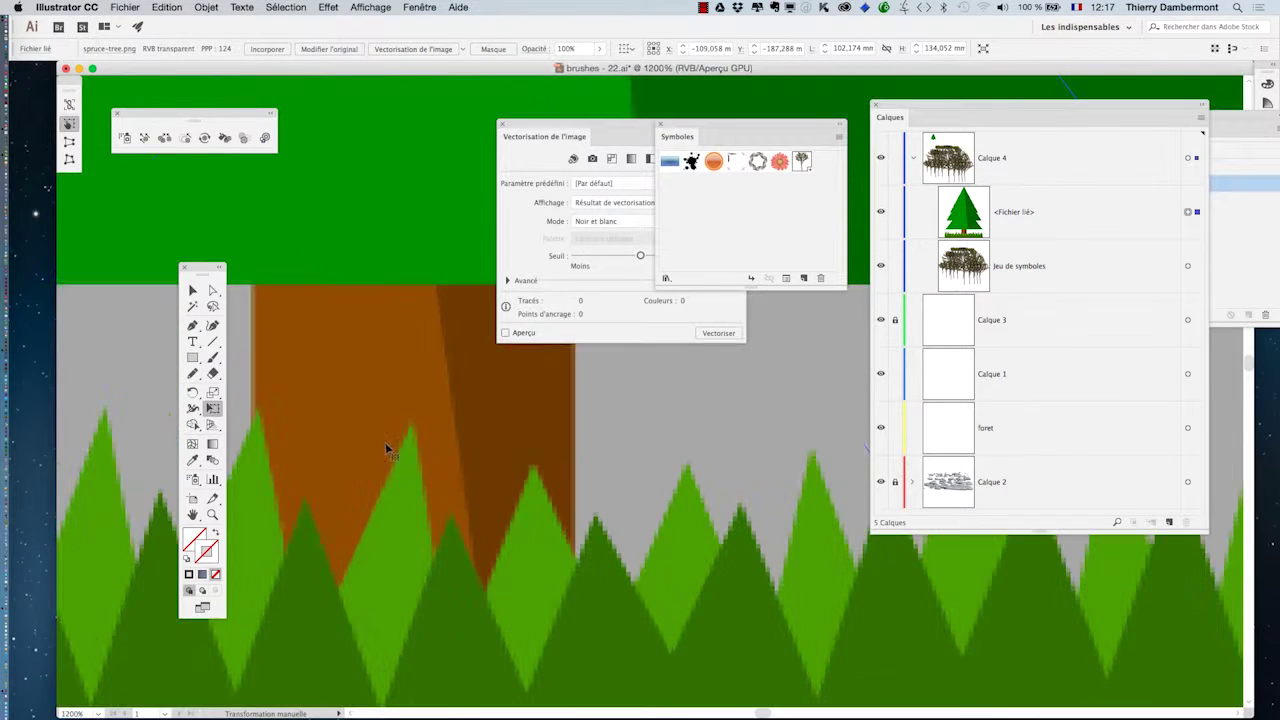
{"action": "scroll", "coordinate": [389, 437], "scroll_direction": "down", "scroll_amount": 8}
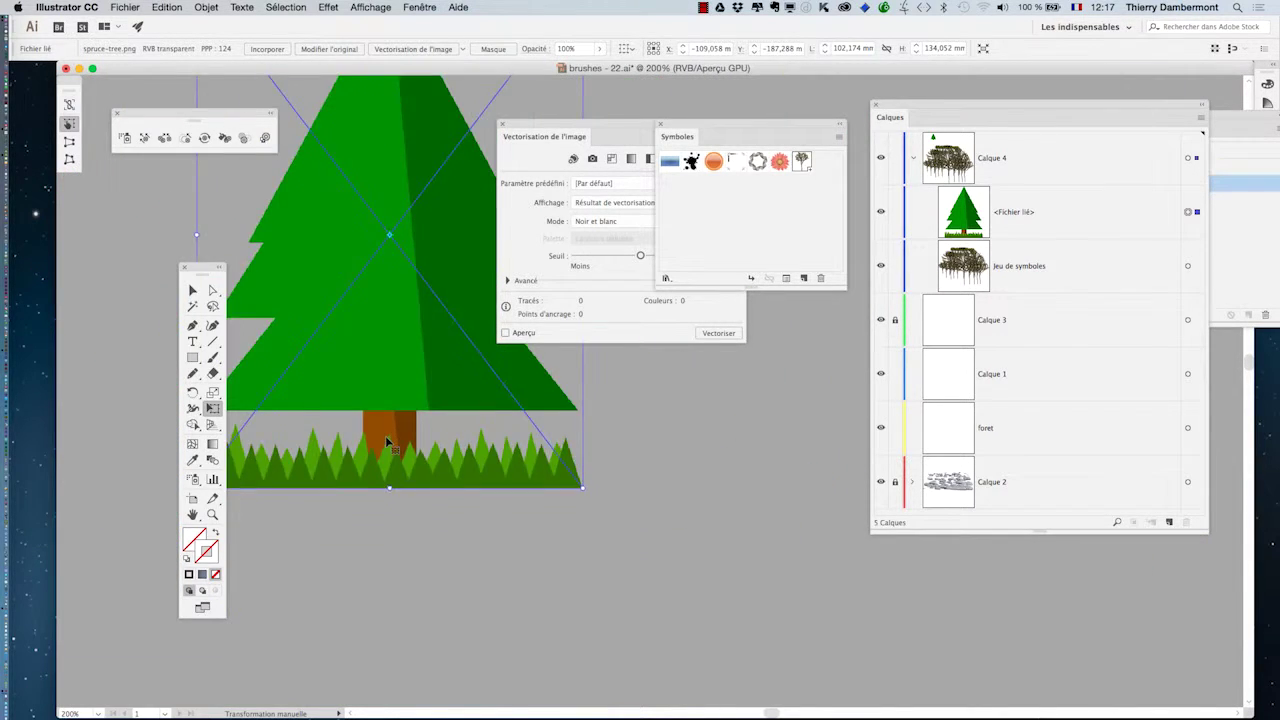
{"action": "left_click_drag", "start_coordinate": [686, 134], "coordinate": [803, 144]}
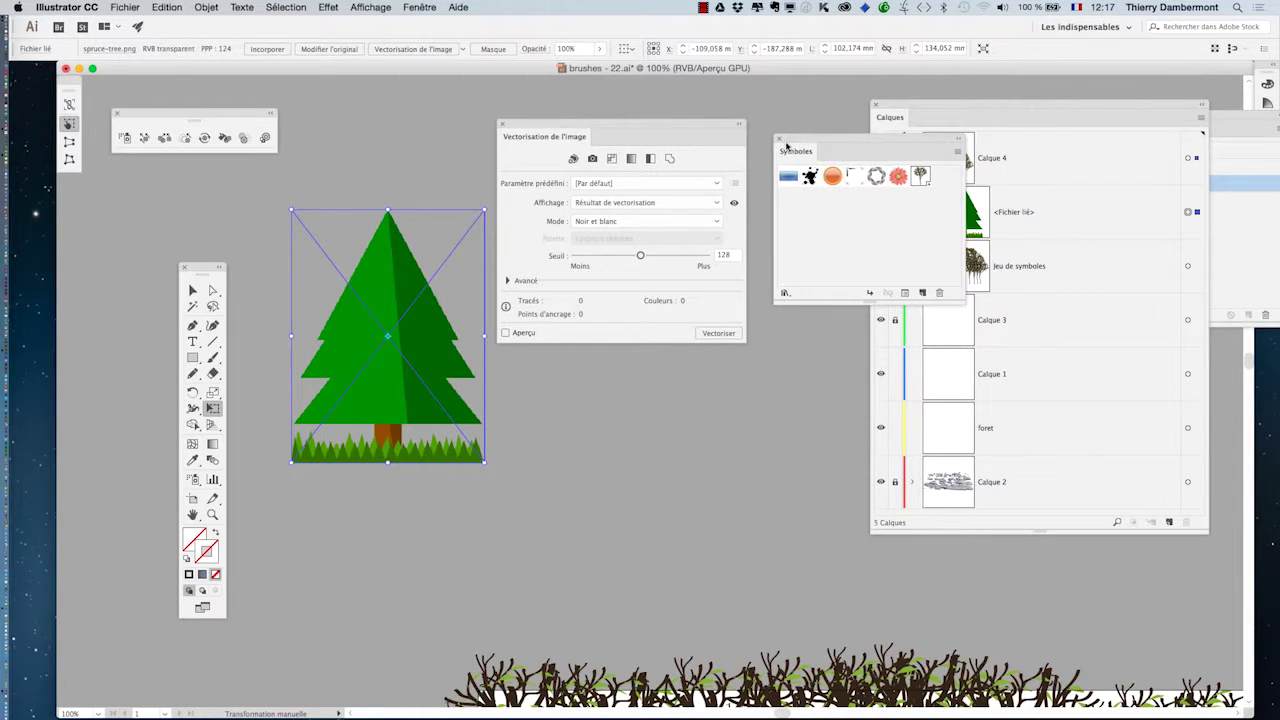
{"action": "left_click", "coordinate": [524, 334]}
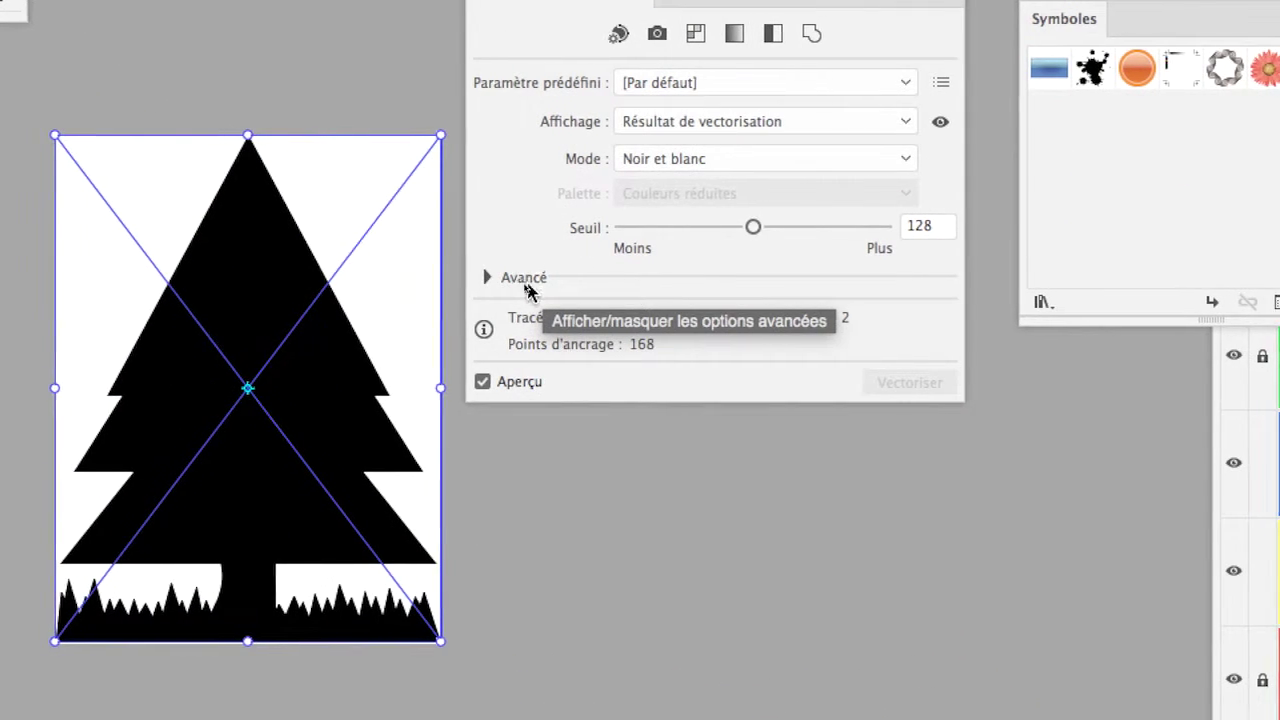
- Set the spruce's tracing to ignore white (Ignorer le blanc) and use Couleur mode, and move the layer list clear of the appearance settings
{"action": "left_click", "coordinate": [517, 279]}
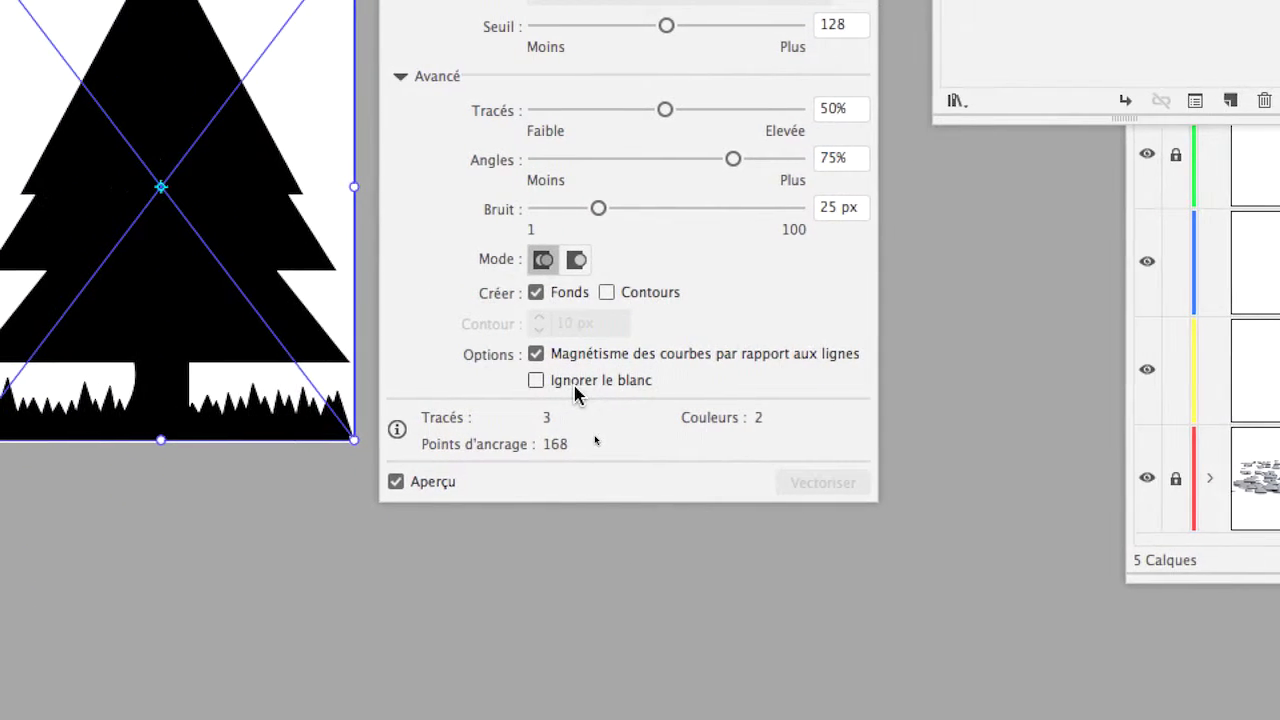
{"action": "left_click", "coordinate": [575, 392]}
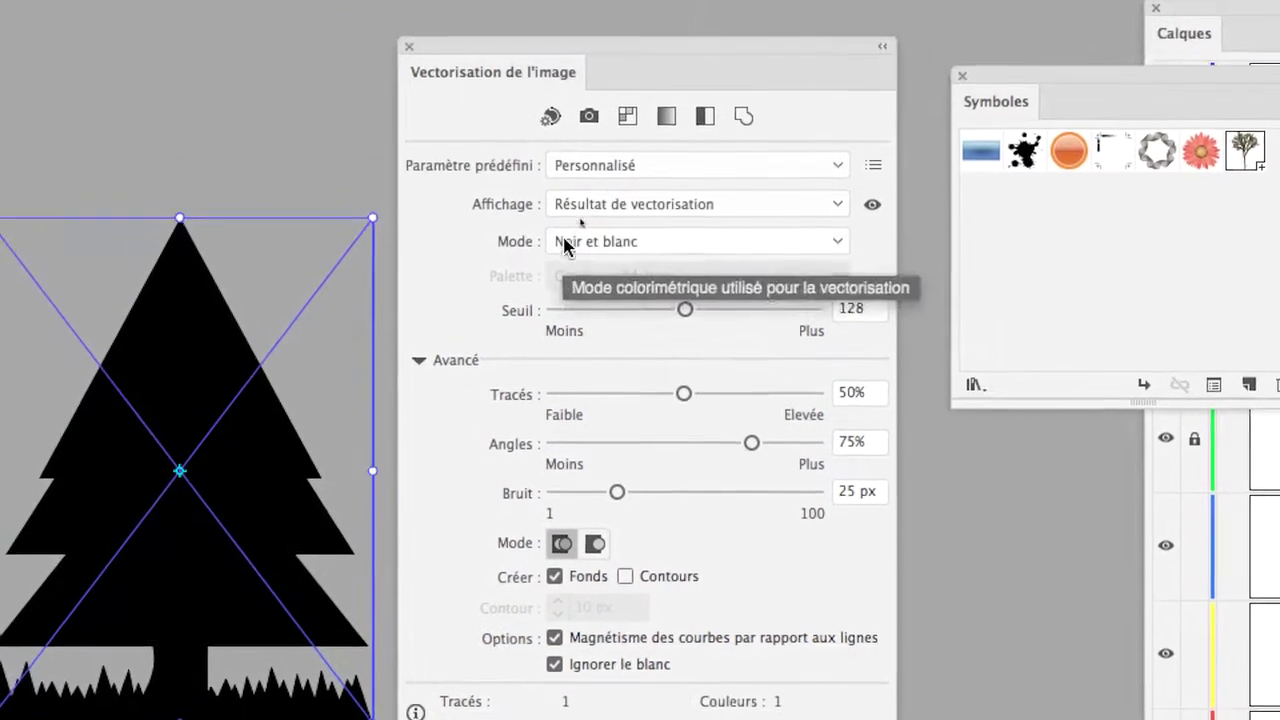
{"action": "left_click", "coordinate": [583, 245]}
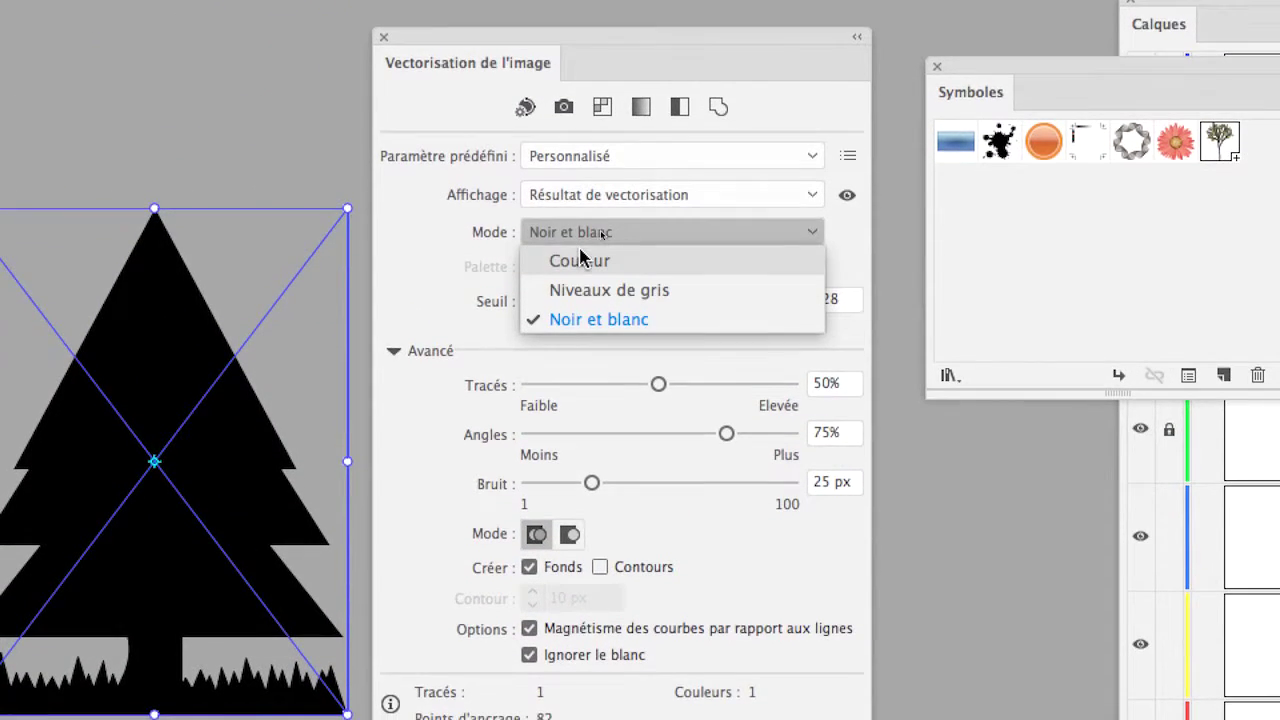
{"action": "left_click", "coordinate": [583, 258]}
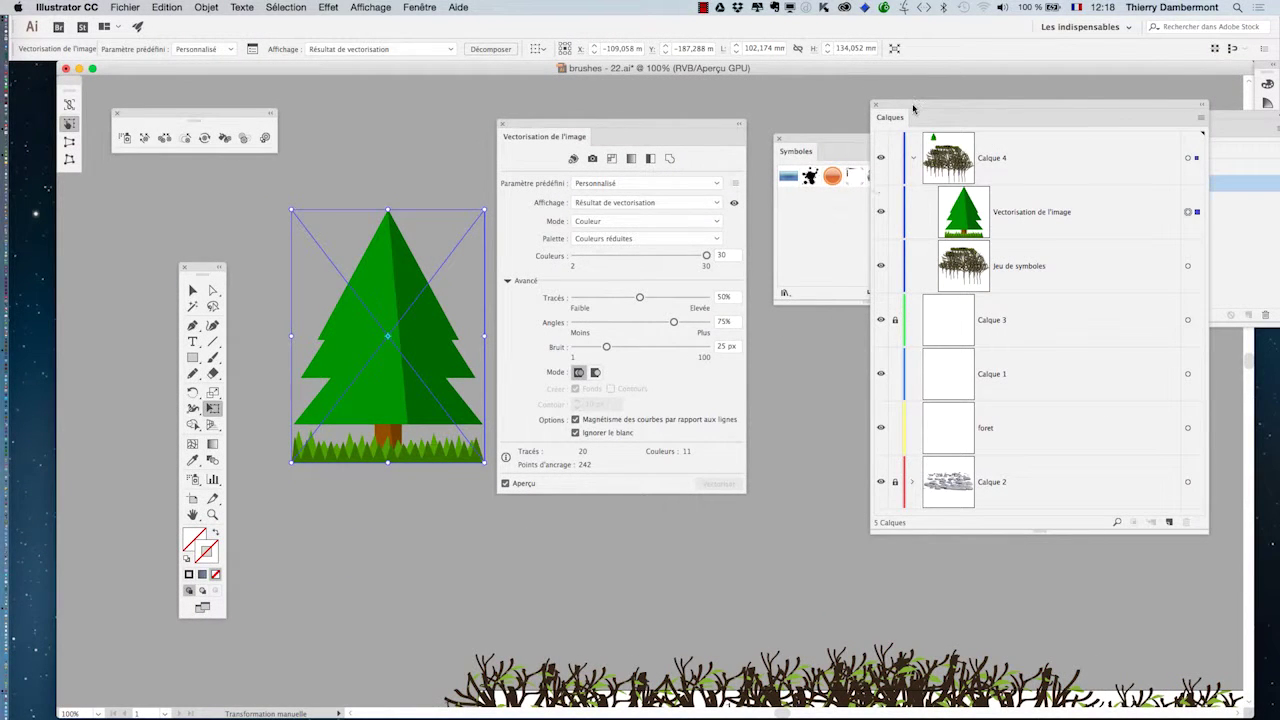
{"action": "left_click_drag", "start_coordinate": [913, 108], "coordinate": [958, 395]}
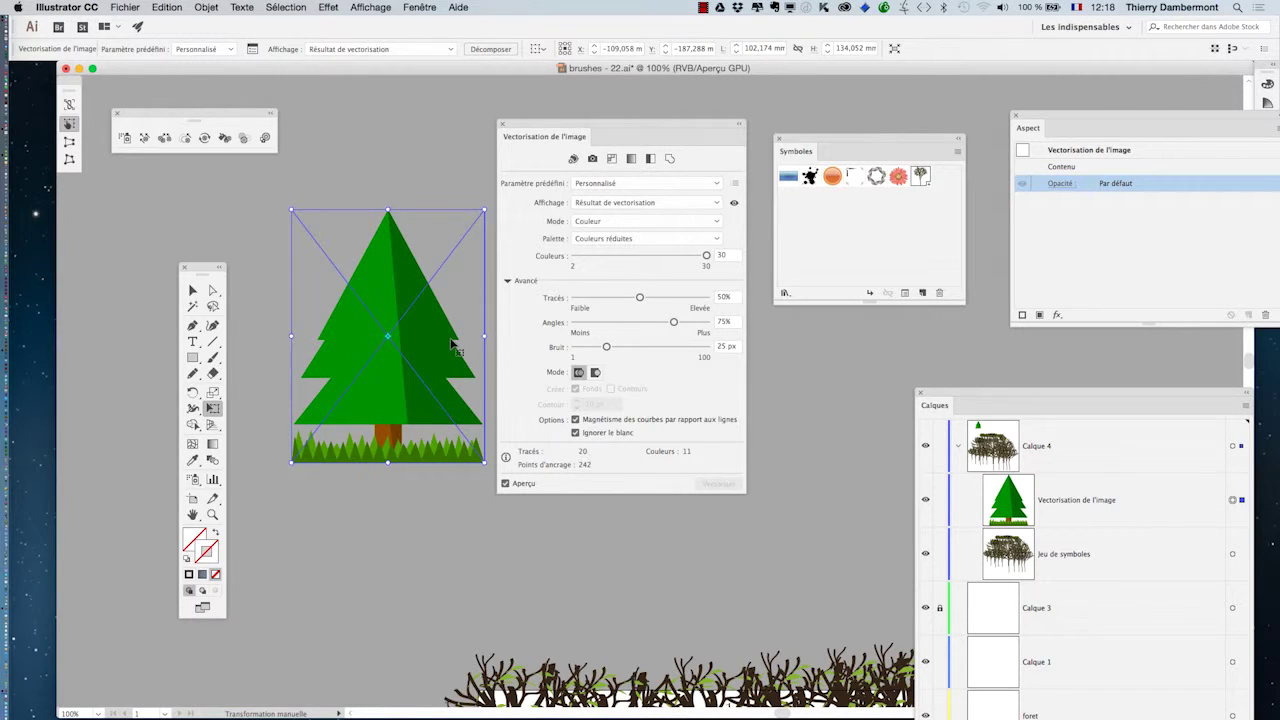
- Switch to Firefox to view the original spruce-tree.png, and return to Illustrator
{"action": "key", "text": "super+Tab"}
{"action": "key", "text": "super+Tab"}
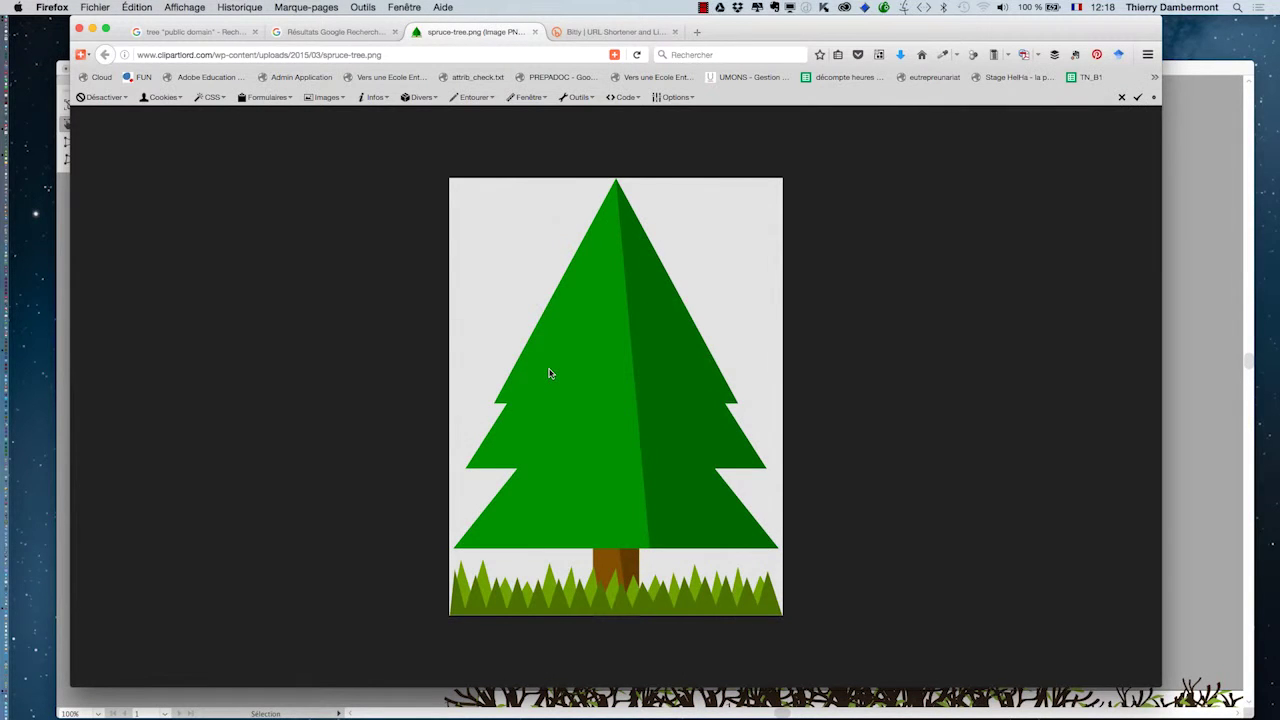
{"action": "mouse_move", "coordinate": [549, 372]}
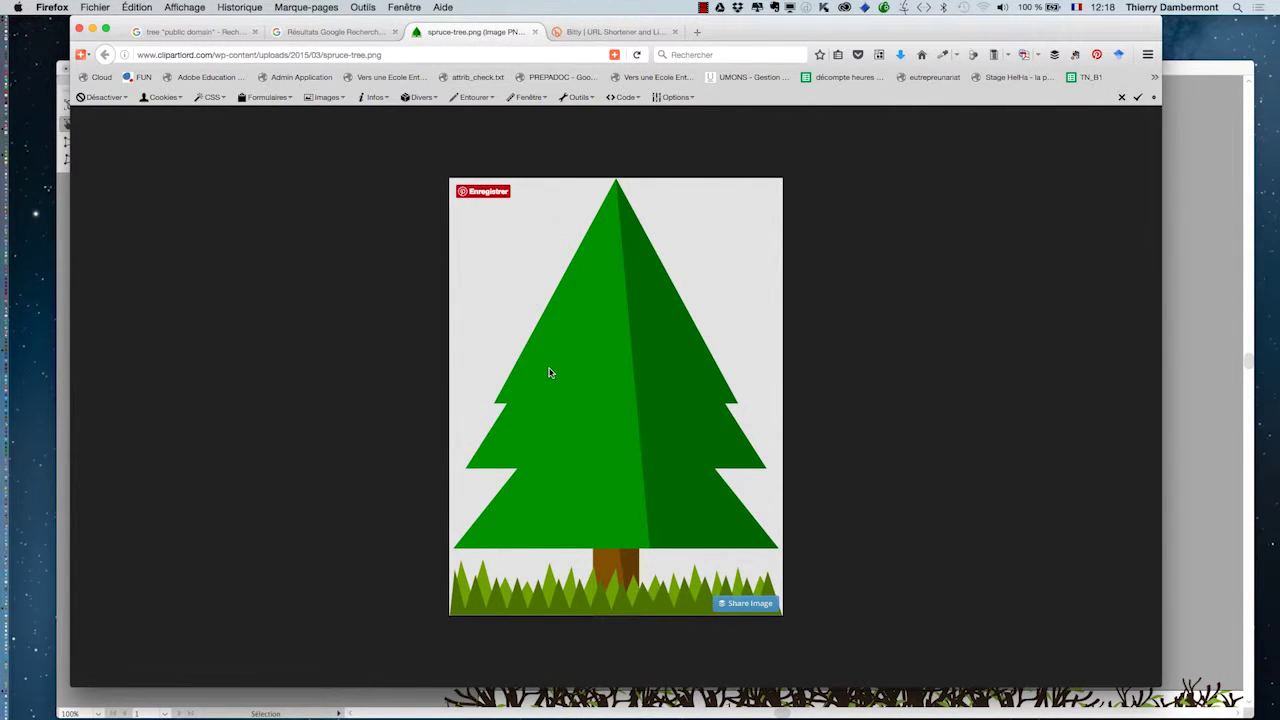
{"action": "key", "text": "super+Tab"}
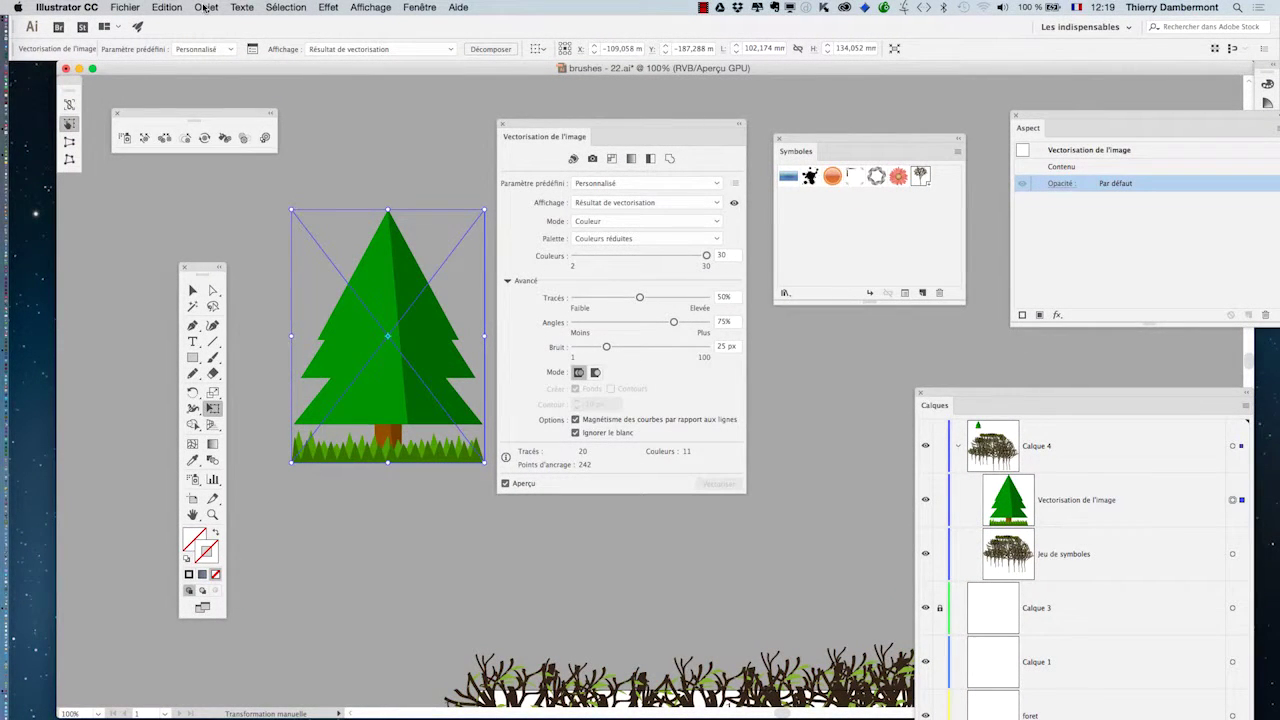
- Expand the traced spruce into editable vector paths (Décomposer) and close the image tracing settings
{"action": "left_click_drag", "start_coordinate": [544, 126], "coordinate": [634, 107]}
{"action": "left_click", "coordinate": [206, 7]}
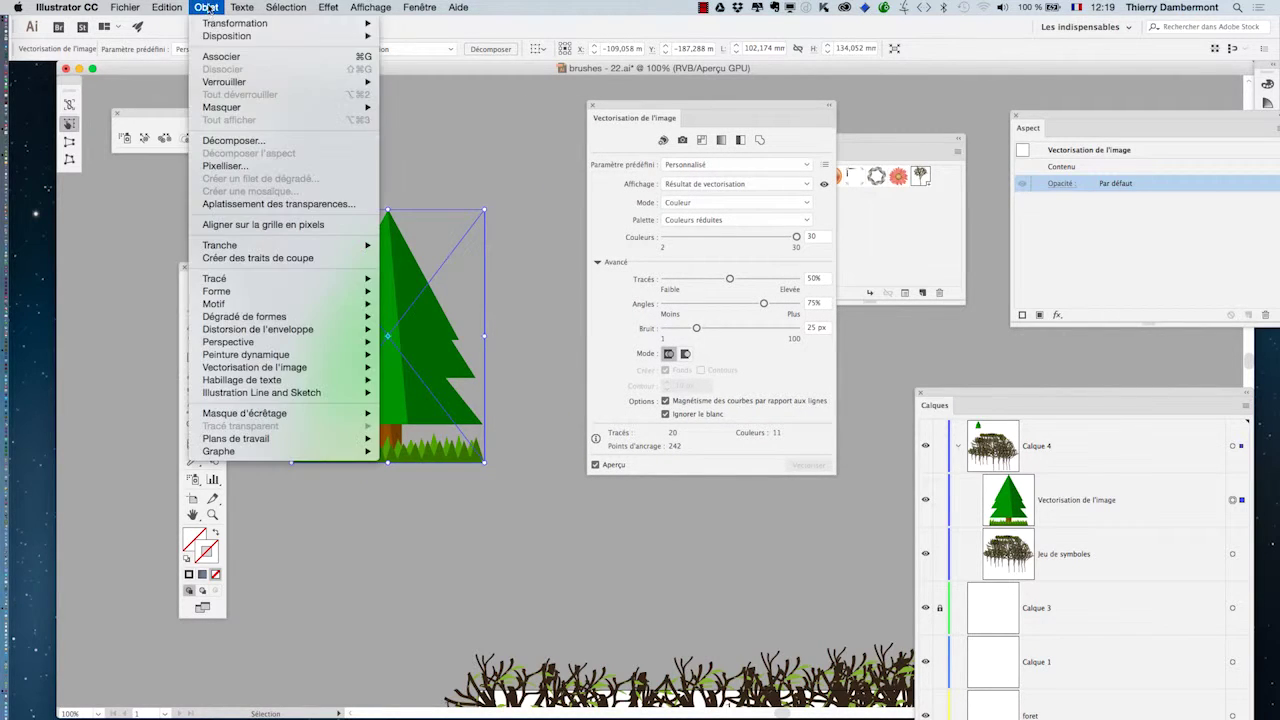
{"action": "mouse_move", "coordinate": [282, 367]}
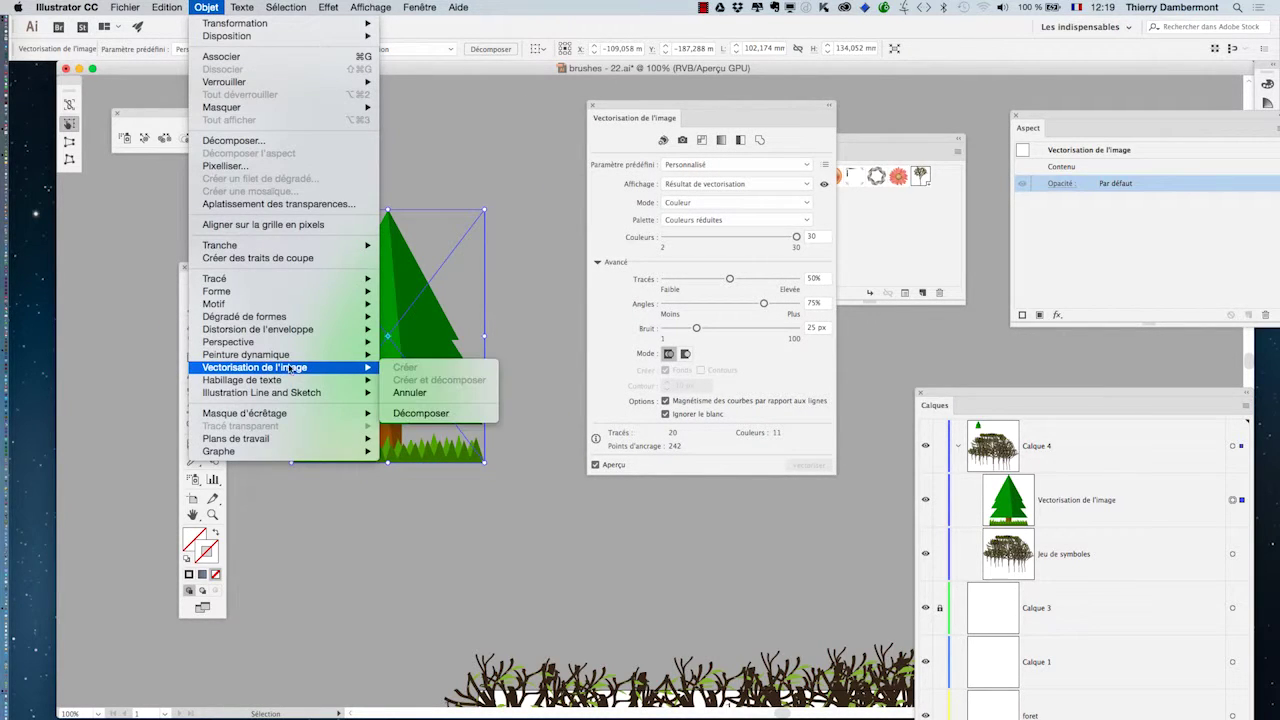
{"action": "left_click", "coordinate": [440, 413]}
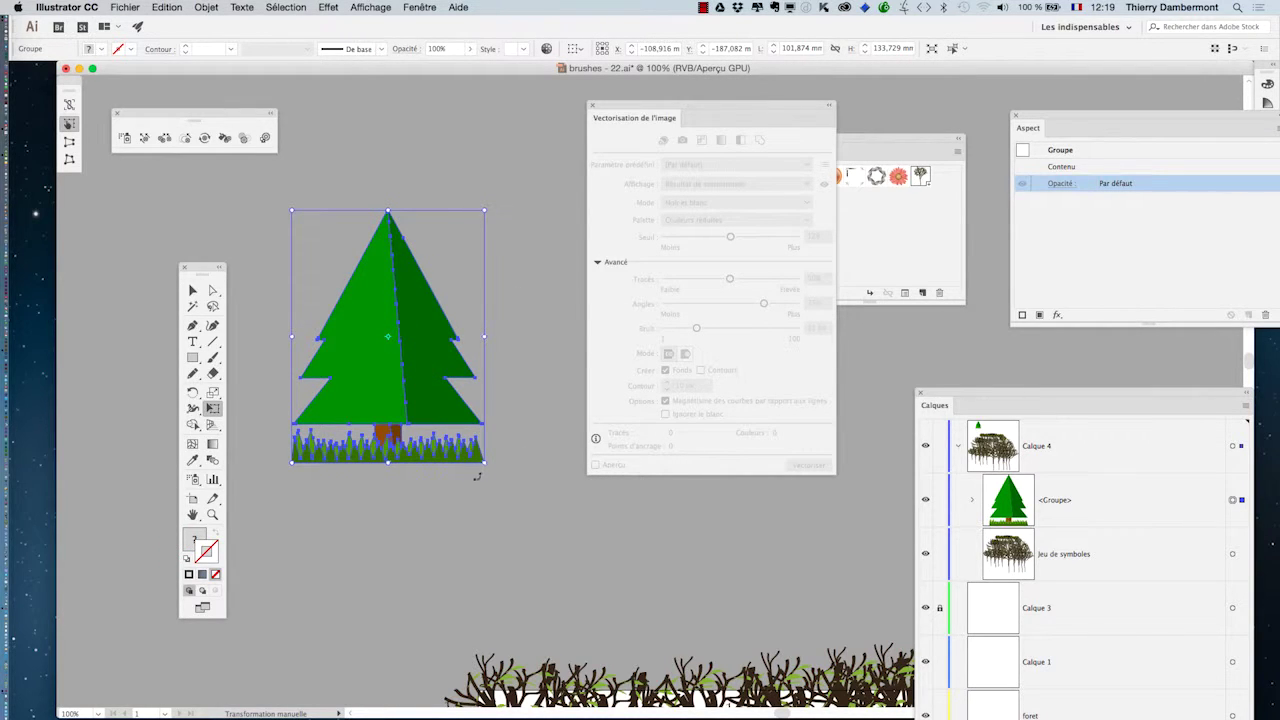
{"action": "left_click", "coordinate": [592, 104]}
- Compare the expanded spruce in GPU preview and outline (Contour) view to examine its paths and anchor points
{"action": "scroll", "coordinate": [390, 330], "scroll_direction": "up", "scroll_amount": 1}
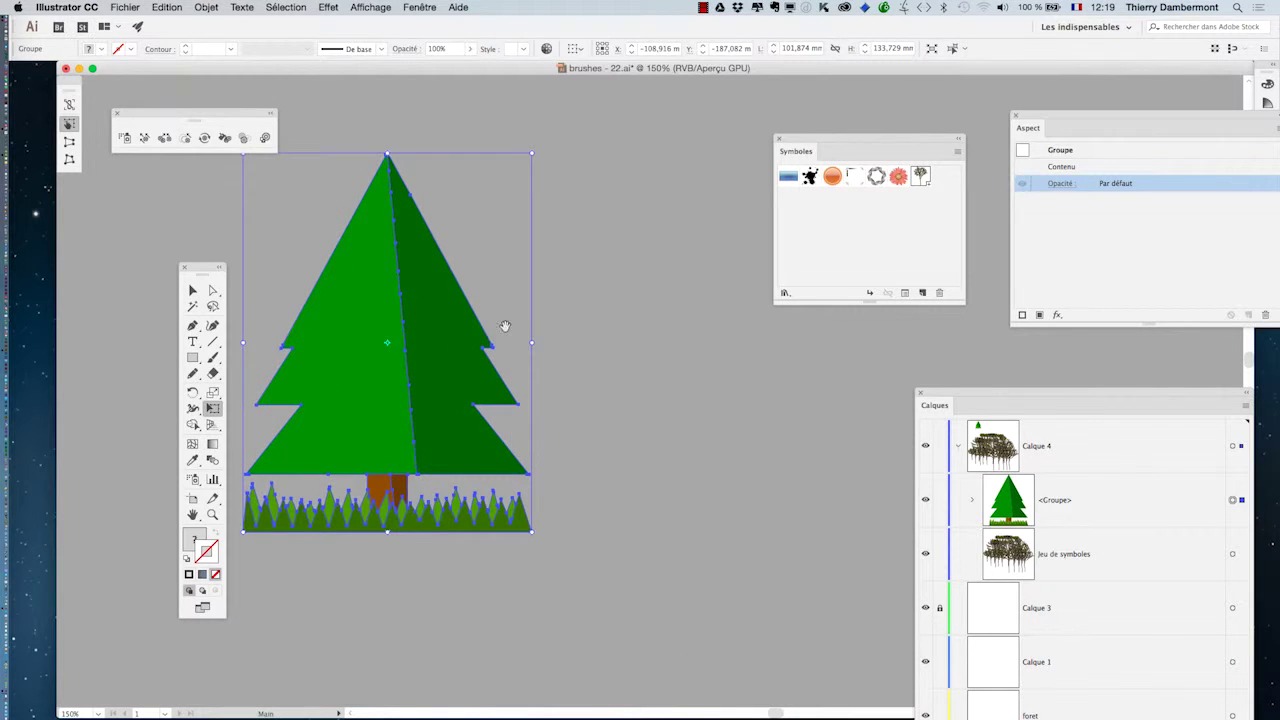
{"action": "left_click_drag", "start_coordinate": [506, 328], "coordinate": [586, 302]}
{"action": "left_click", "coordinate": [370, 7]}
{"action": "left_click", "coordinate": [372, 28]}
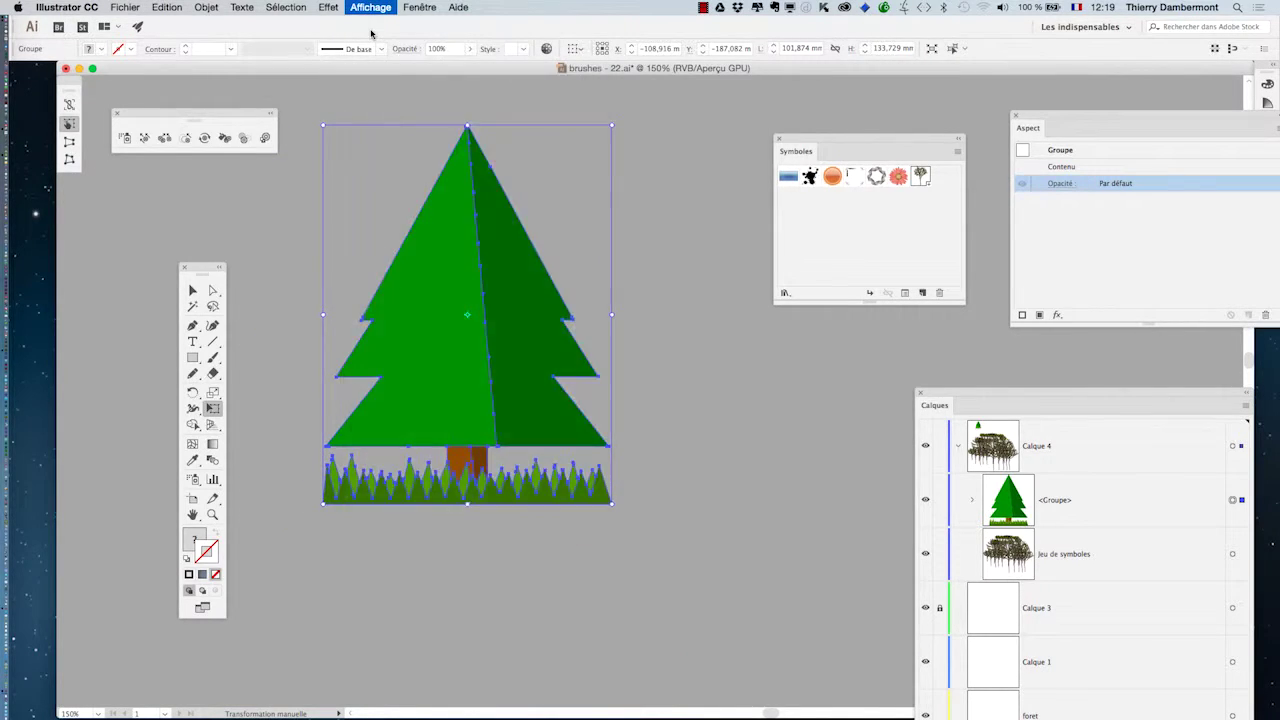
{"action": "left_click", "coordinate": [368, 7]}
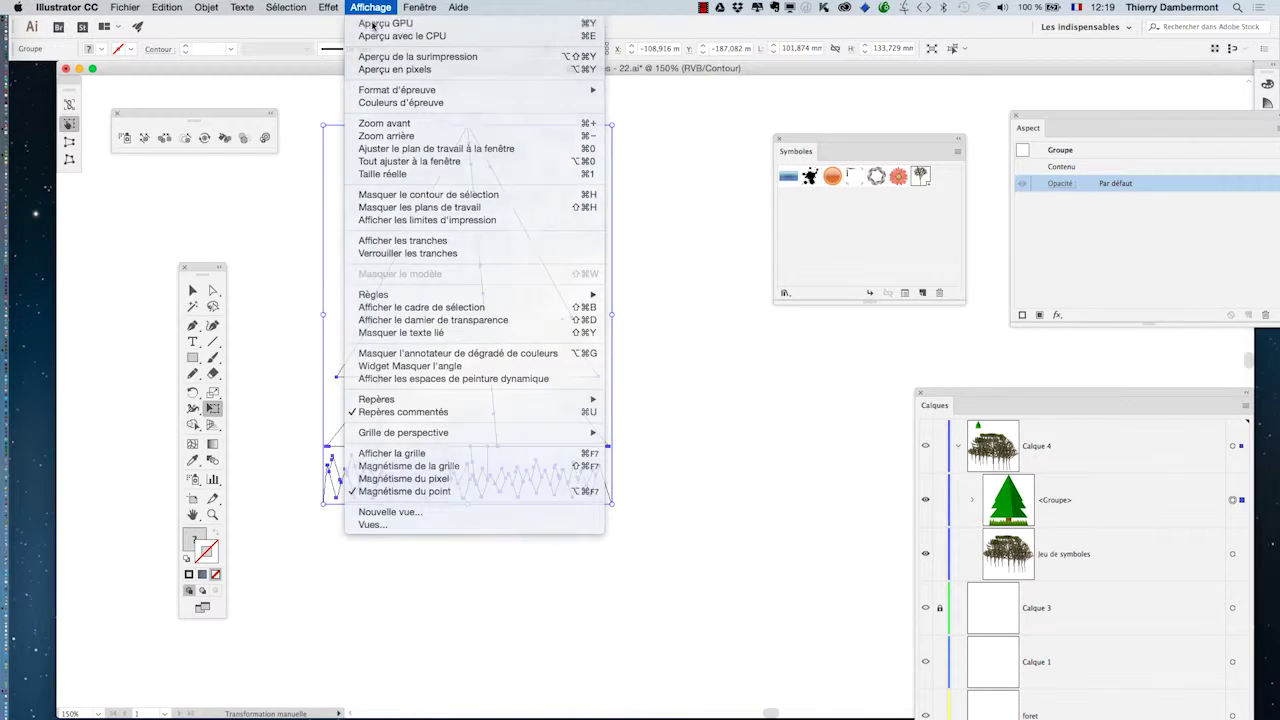
{"action": "left_click", "coordinate": [373, 27]}
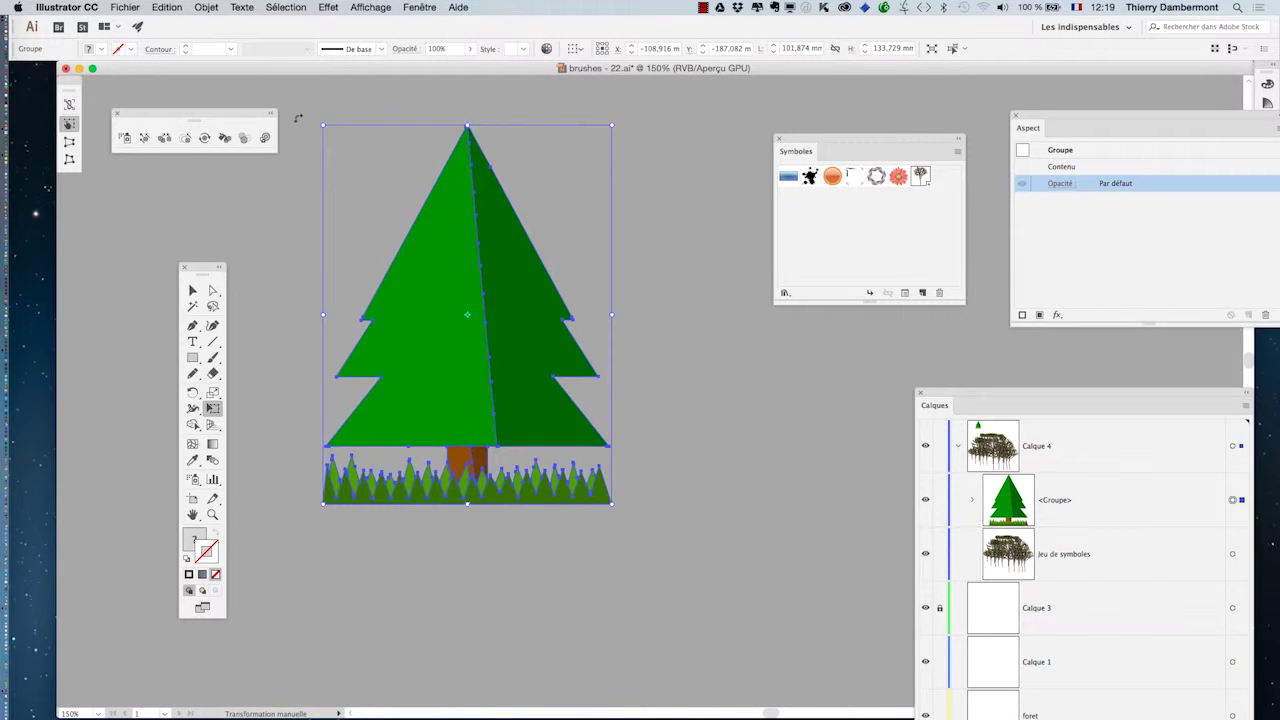
{"action": "left_click", "coordinate": [366, 7]}
{"action": "left_click", "coordinate": [375, 28]}
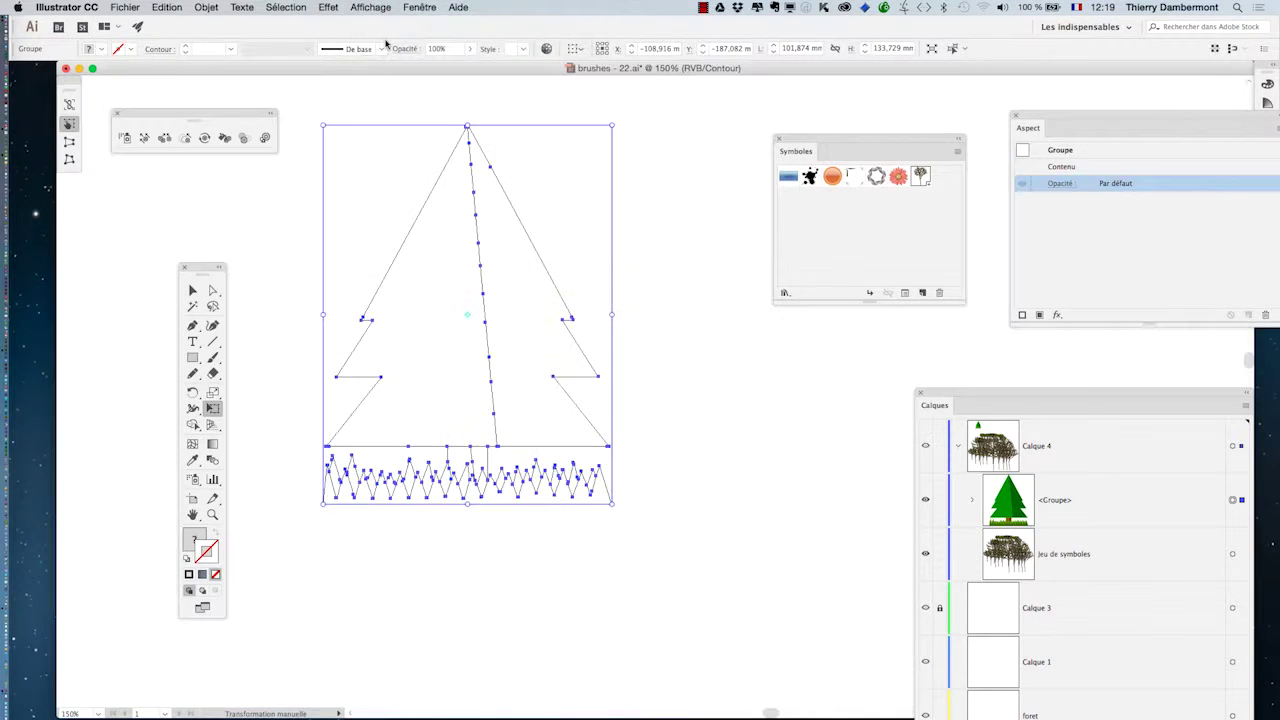
- Deselect the spruce to view its bare outlines, and return the document to GPU preview
{"action": "left_click", "coordinate": [214, 291]}
{"action": "left_click", "coordinate": [243, 277]}
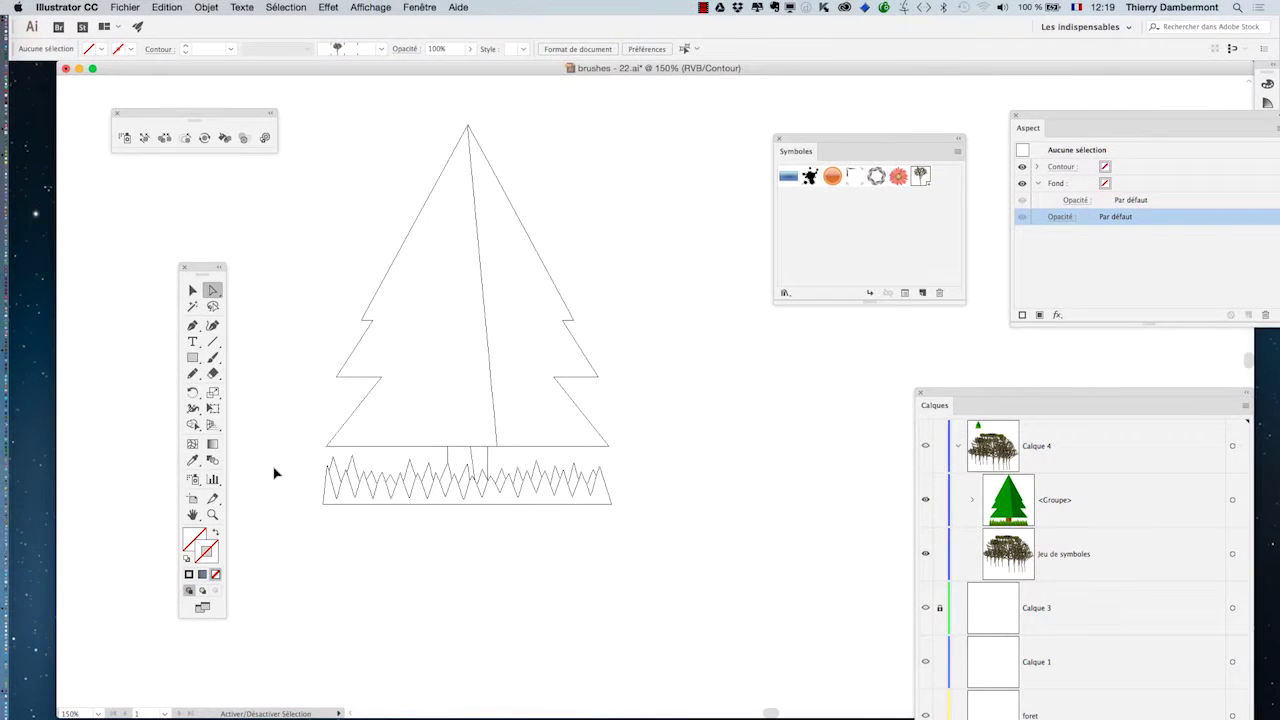
{"action": "left_click", "coordinate": [370, 7]}
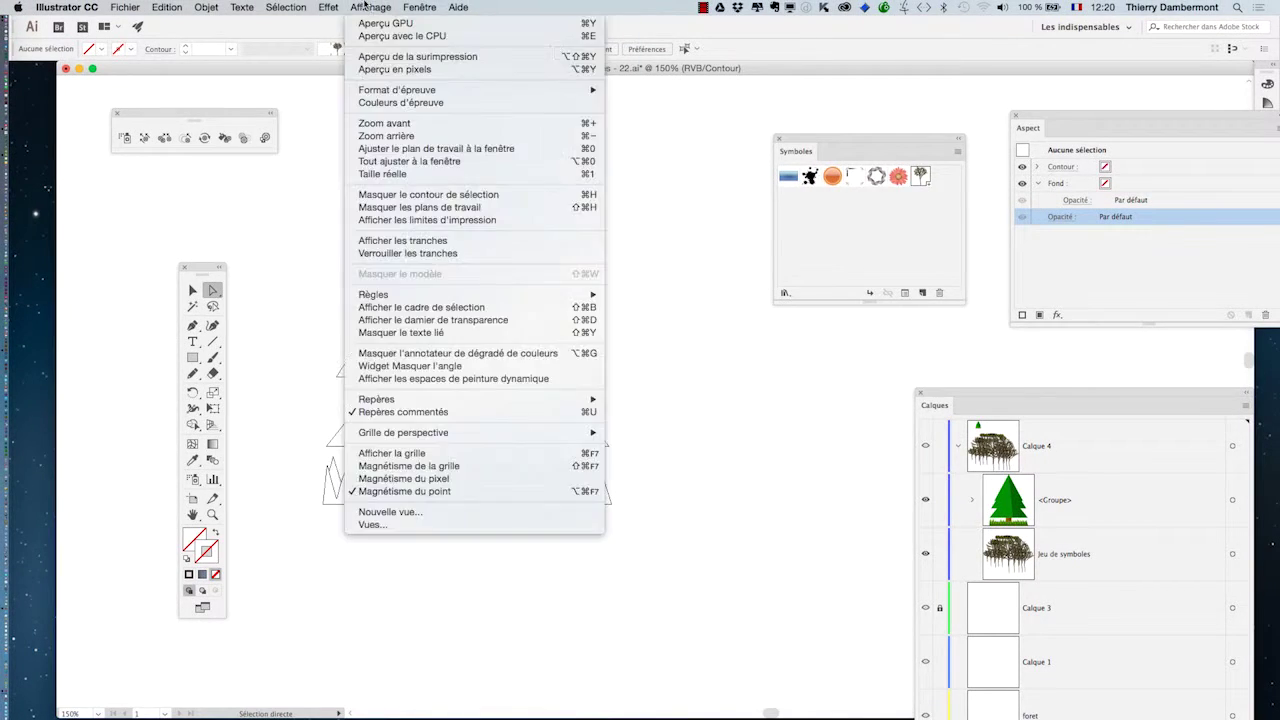
{"action": "left_click", "coordinate": [376, 23]}
- Select the whole spruce group and bring the symbol library next to it, above the forest
{"action": "scroll", "coordinate": [591, 306], "scroll_direction": "down", "scroll_amount": 1}
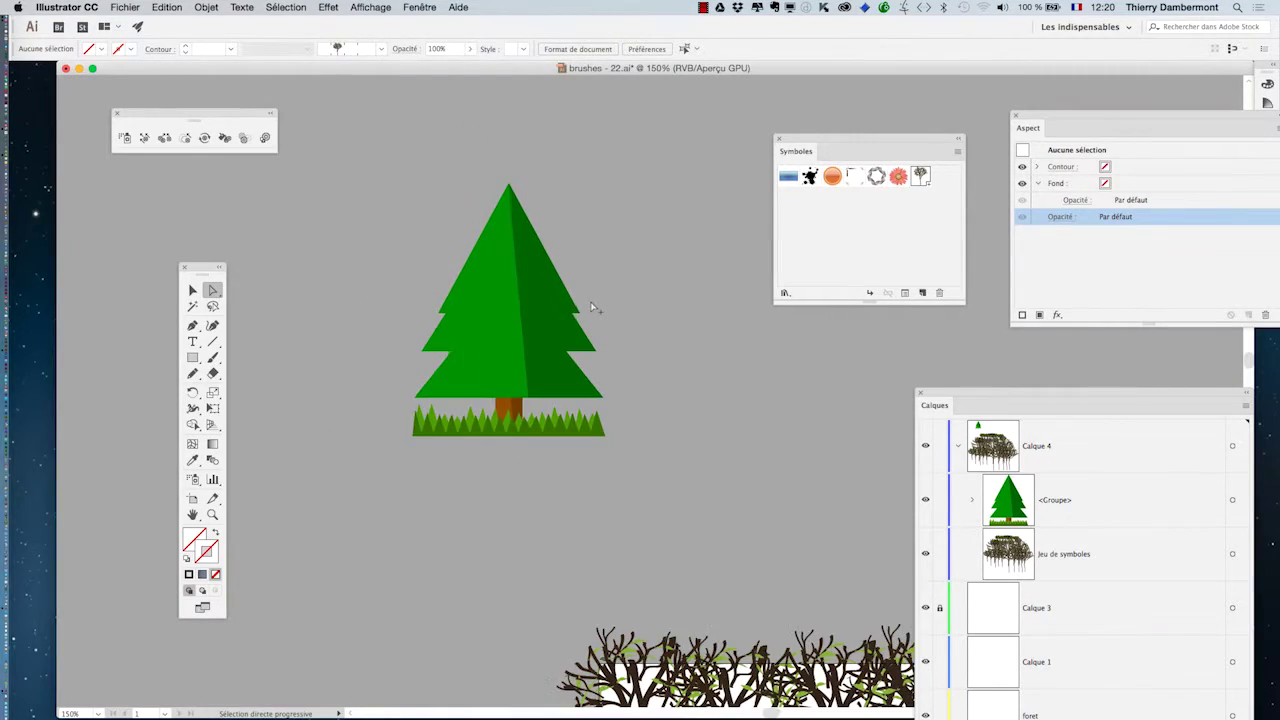
{"action": "scroll", "coordinate": [657, 357], "scroll_direction": "down", "scroll_amount": 1}
{"action": "scroll", "coordinate": [657, 357], "scroll_direction": "down", "scroll_amount": 1}
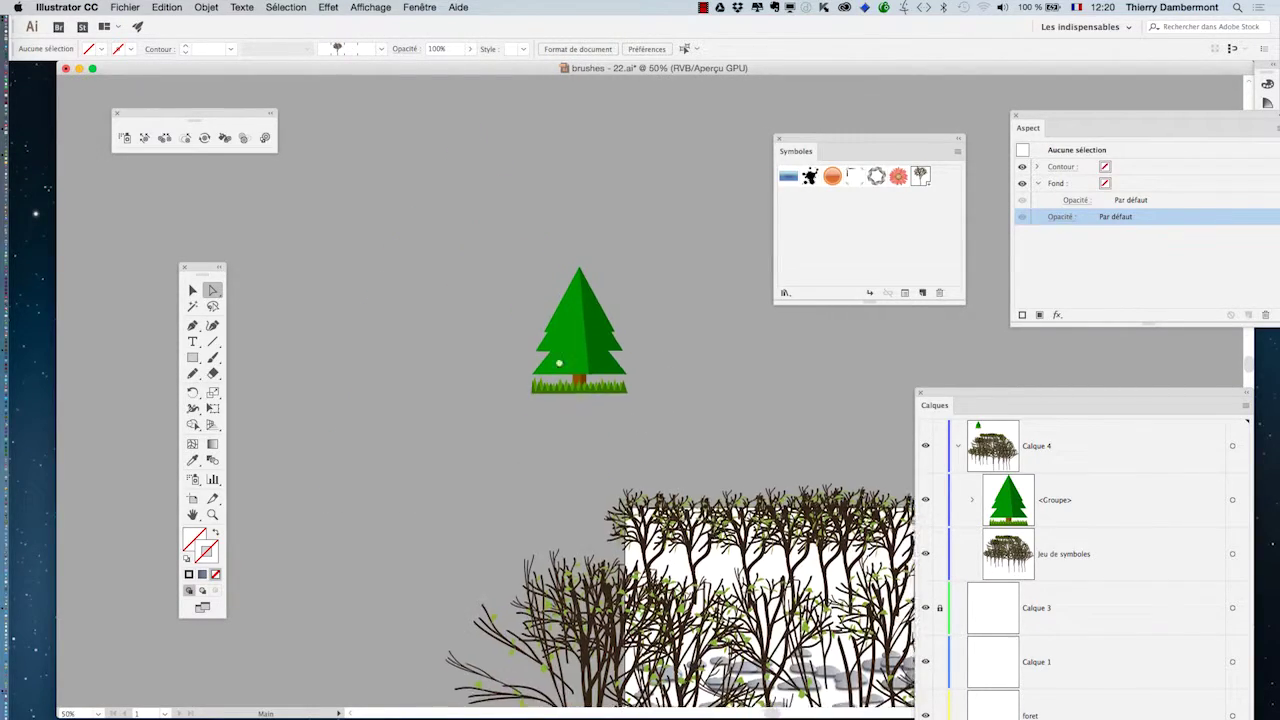
{"action": "left_click_drag", "start_coordinate": [628, 426], "coordinate": [458, 251]}
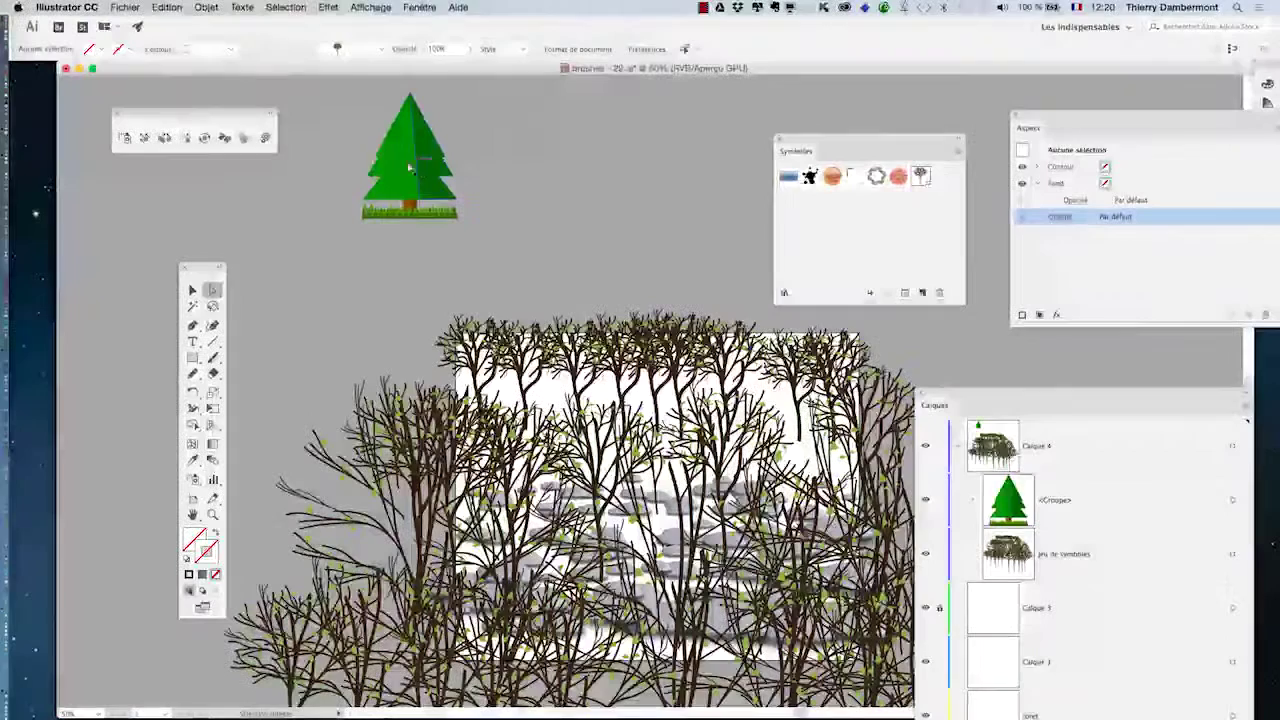
{"action": "left_click", "coordinate": [193, 289]}
{"action": "left_click", "coordinate": [393, 155]}
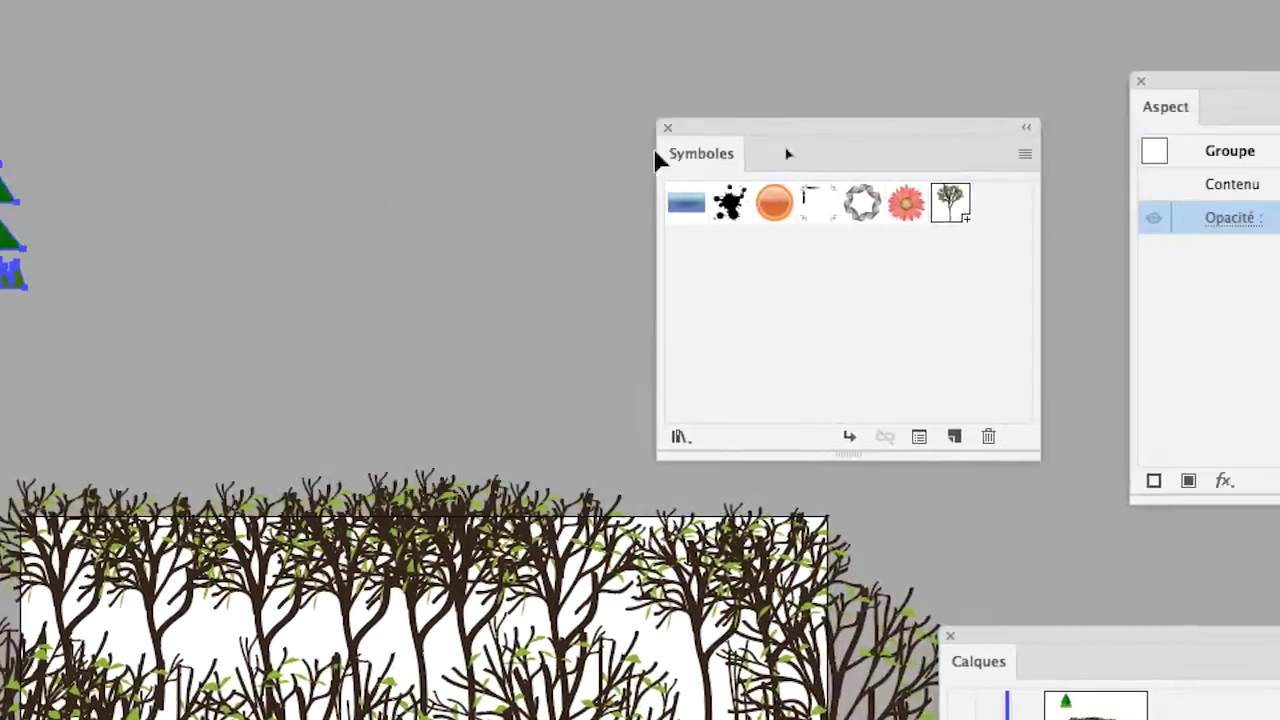
{"action": "left_click_drag", "start_coordinate": [676, 141], "coordinate": [508, 133]}
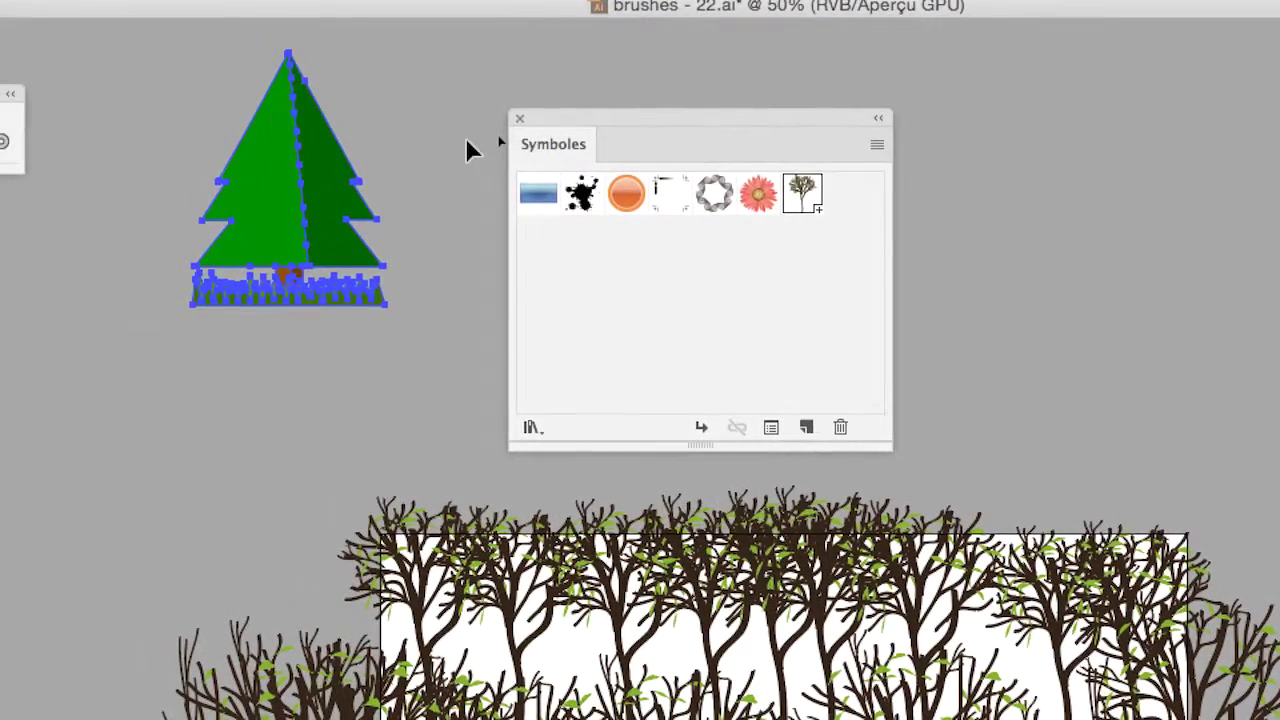
- Deselect the spruce, duplicate the bare tree symbol in the library, and make the library window wider and shorter
{"action": "left_click", "coordinate": [465, 139]}
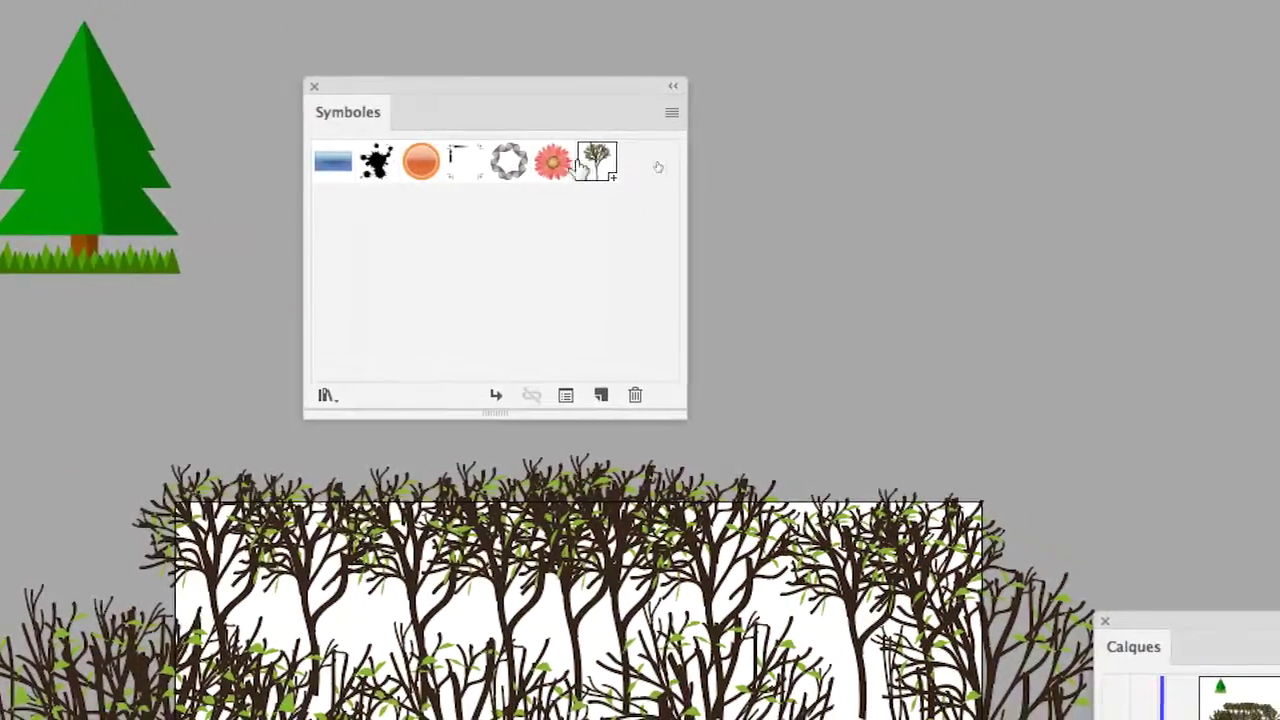
{"action": "left_click_drag", "start_coordinate": [588, 163], "coordinate": [596, 345]}
{"action": "mouse_move", "coordinate": [588, 234]}
{"action": "left_mouse_down"}
{"action": "mouse_move", "coordinate": [588, 289]}
{"action": "mouse_move", "coordinate": [588, 256]}
{"action": "left_mouse_up"}
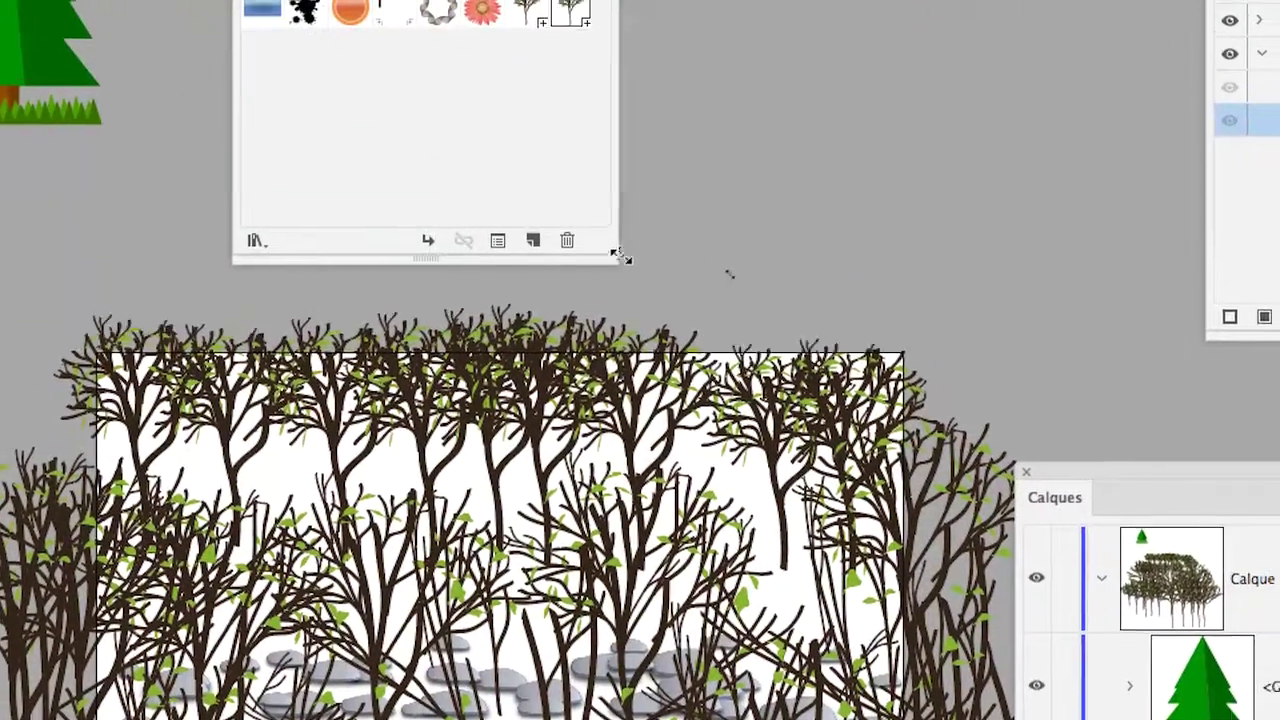
{"action": "left_click_drag", "start_coordinate": [615, 263], "coordinate": [733, 183]}
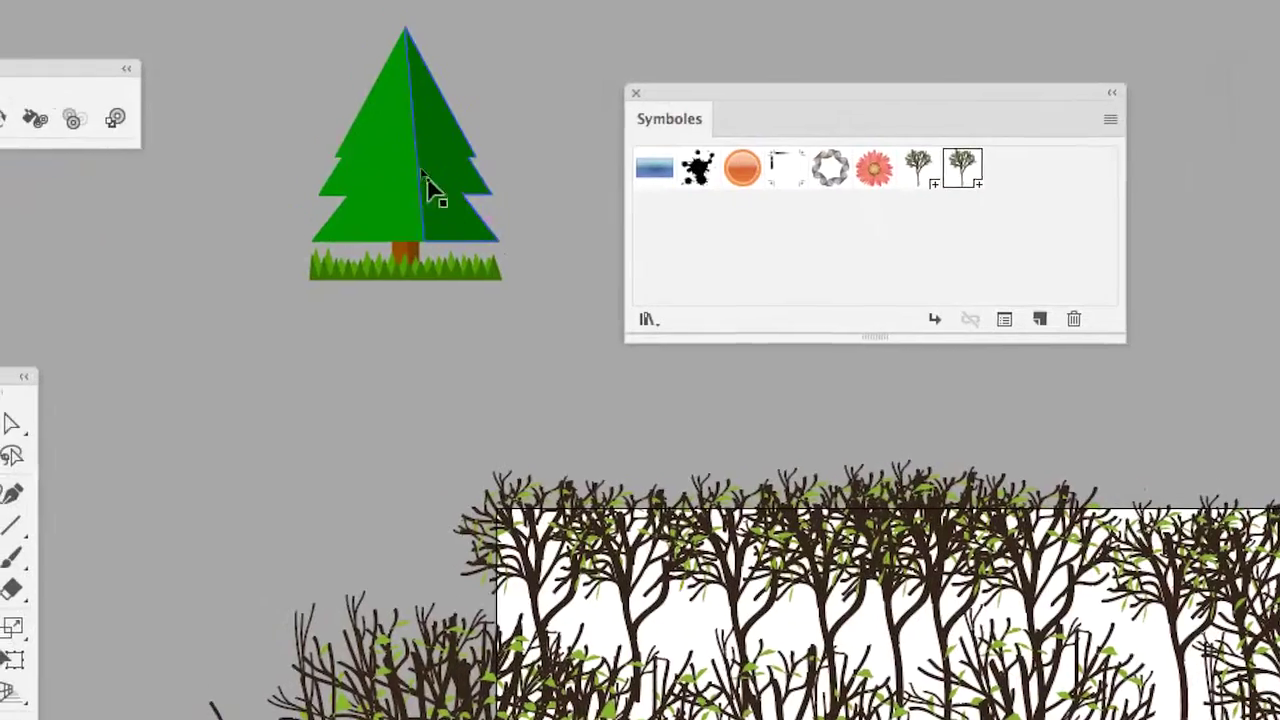
- Replace the original bare tree symbol with the vectorised spruce group so the forest's symbol set uses the spruce
{"action": "left_click", "coordinate": [403, 147]}
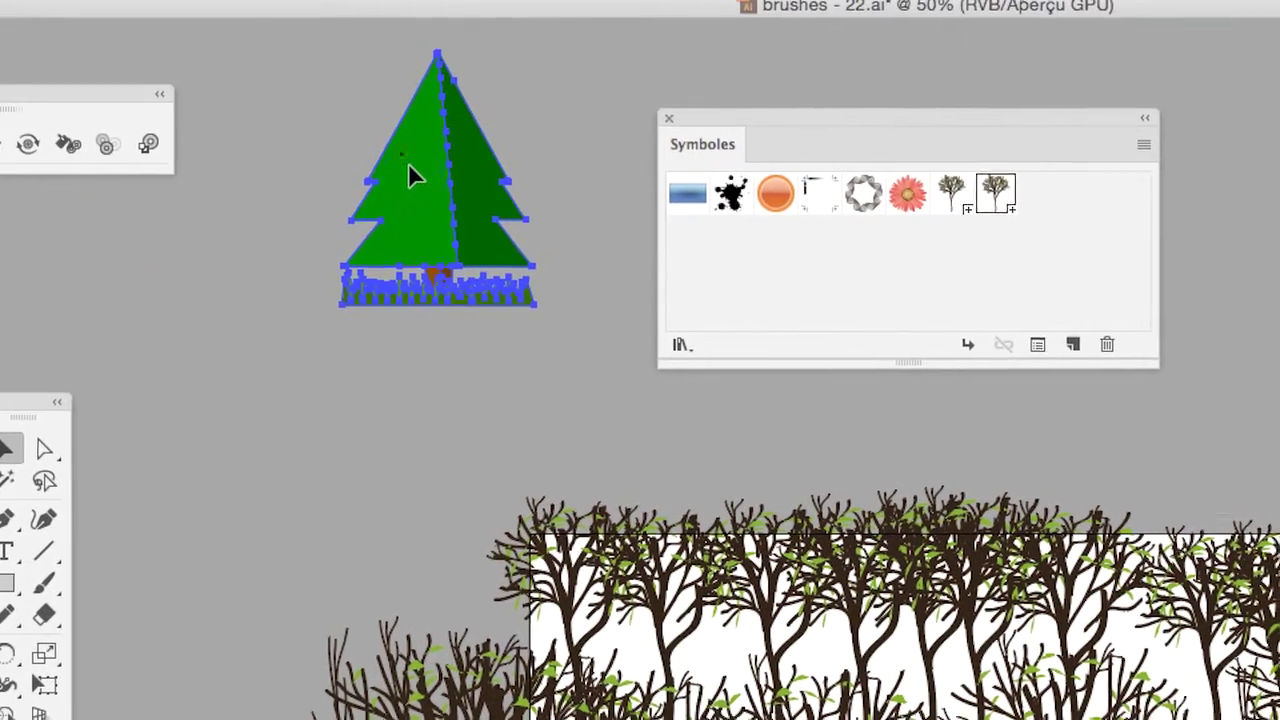
{"action": "left_click_drag", "start_coordinate": [408, 175], "coordinate": [592, 184]}
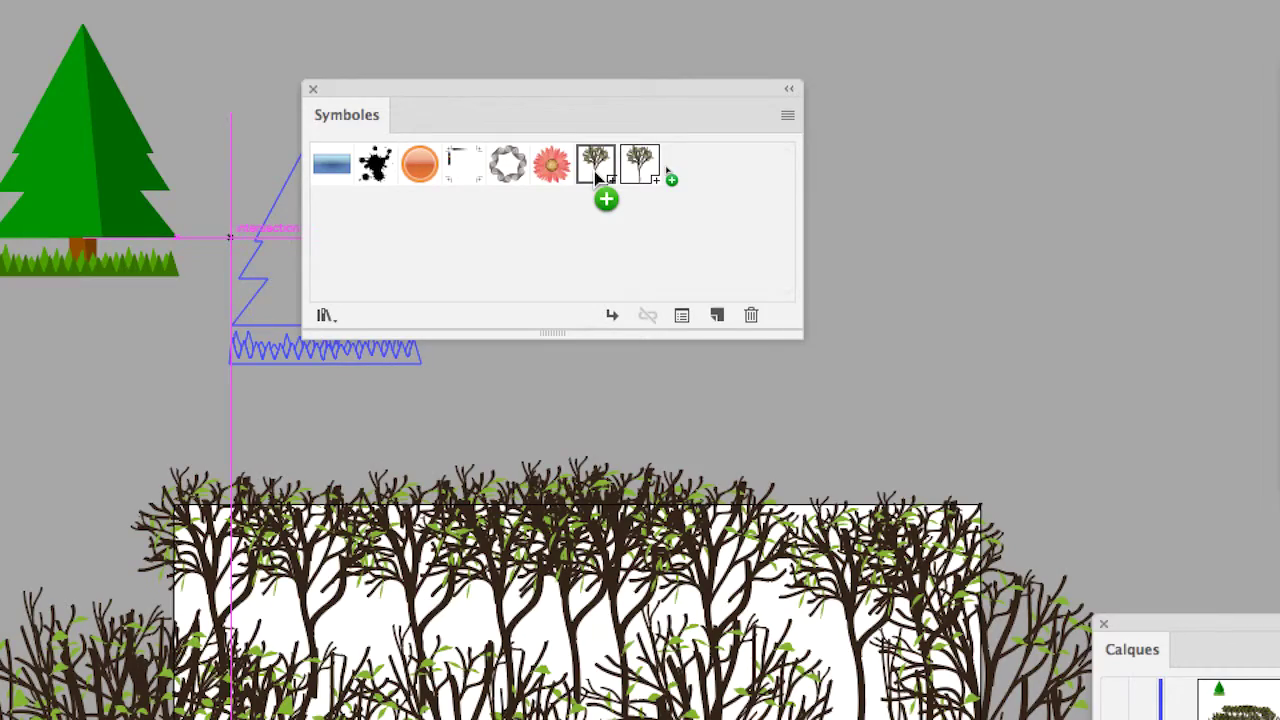
{"action": "left_click_drag", "start_coordinate": [596, 176], "coordinate": [667, 171]}
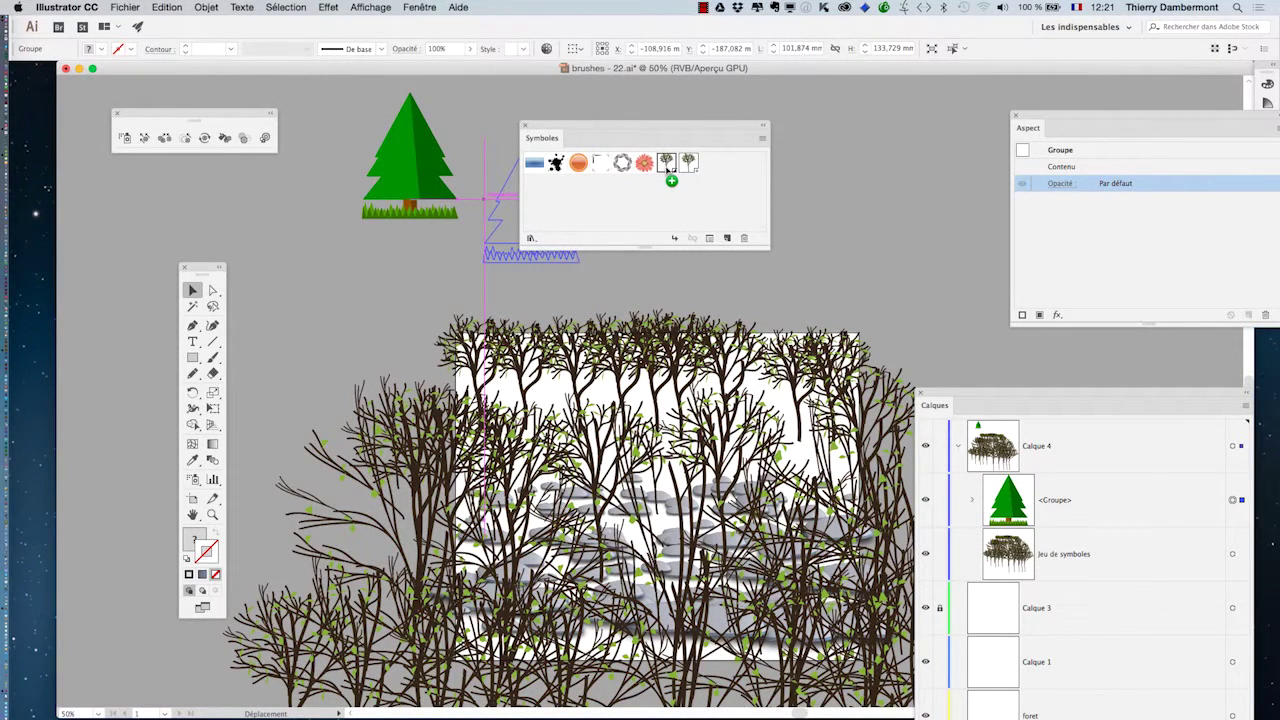
{"action": "left_click_drag", "start_coordinate": [667, 171], "coordinate": [667, 171]}
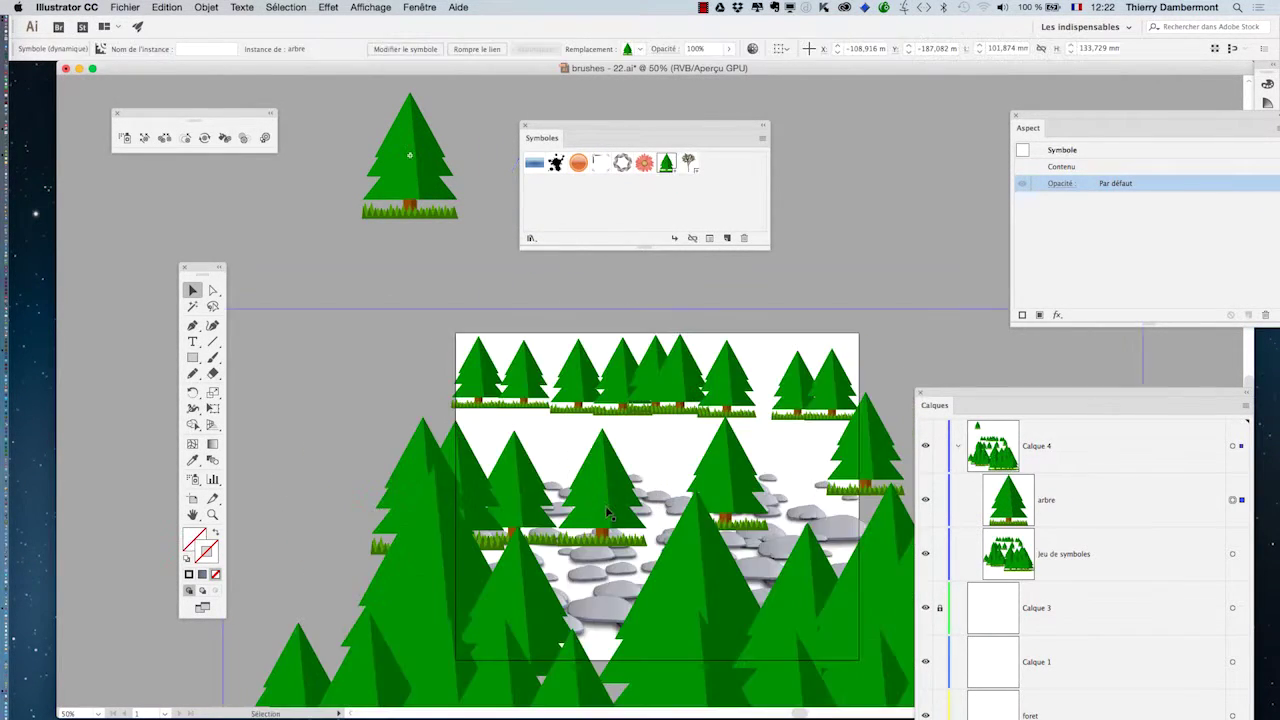
{"action": "scroll", "coordinate": [620, 510], "scroll_direction": "down", "scroll_amount": 2}
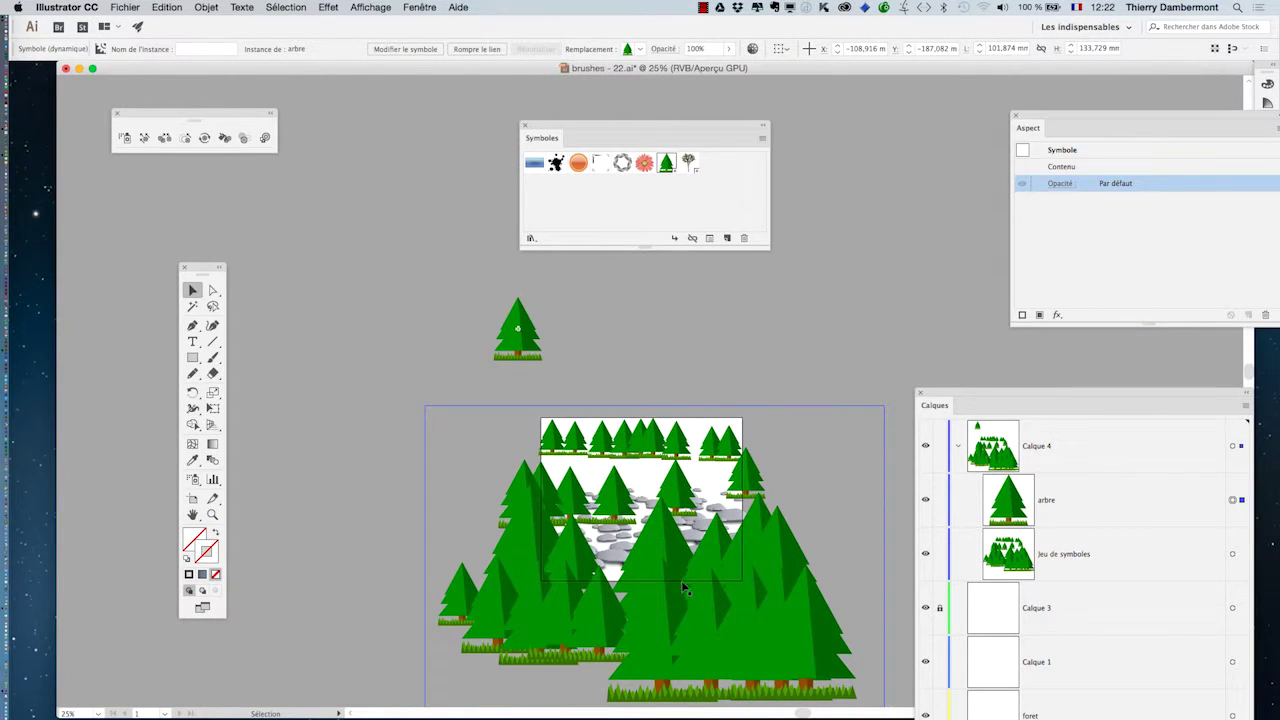
- Move the layers window up beside the forest so that all its layers are visible
{"action": "scroll", "coordinate": [685, 590], "scroll_direction": "down", "scroll_amount": 5}
{"action": "scroll", "coordinate": [685, 590], "scroll_direction": "right", "scroll_amount": 2}
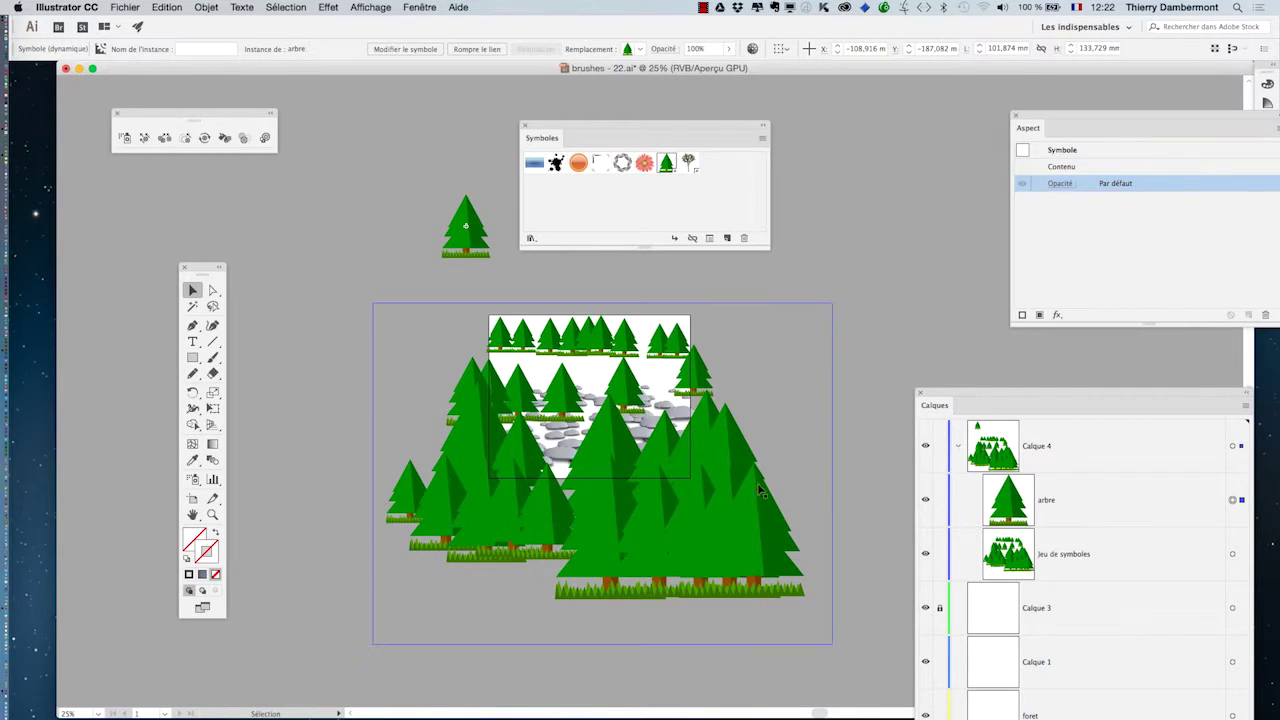
{"action": "left_click_drag", "start_coordinate": [942, 395], "coordinate": [884, 158]}
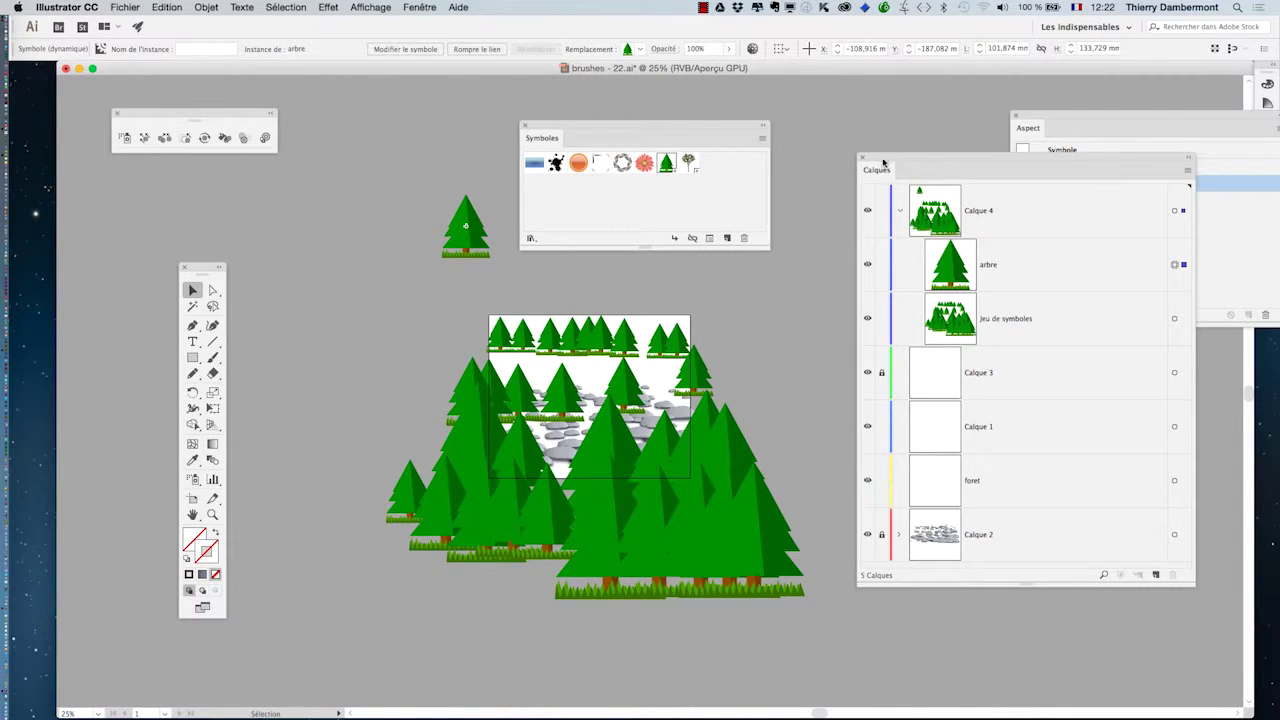
{"action": "scroll", "coordinate": [618, 494], "scroll_direction": "up", "scroll_amount": 2}
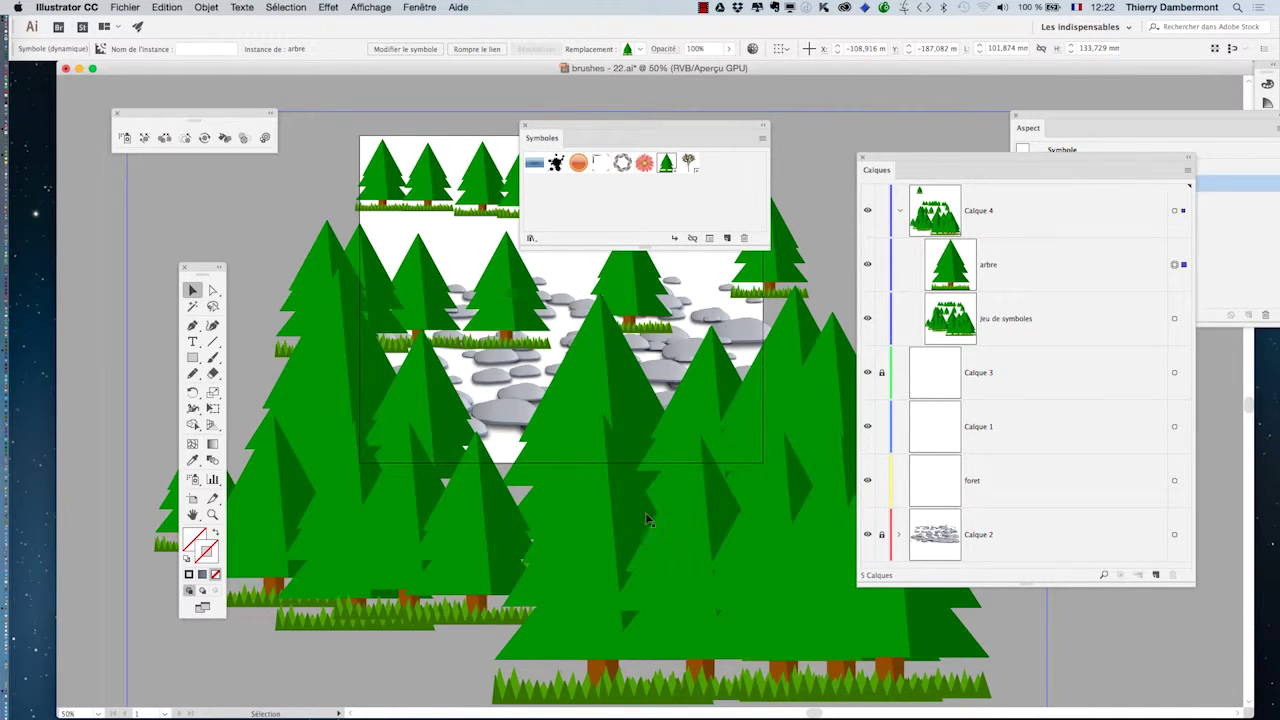
{"action": "double_click", "coordinate": [553, 413]}
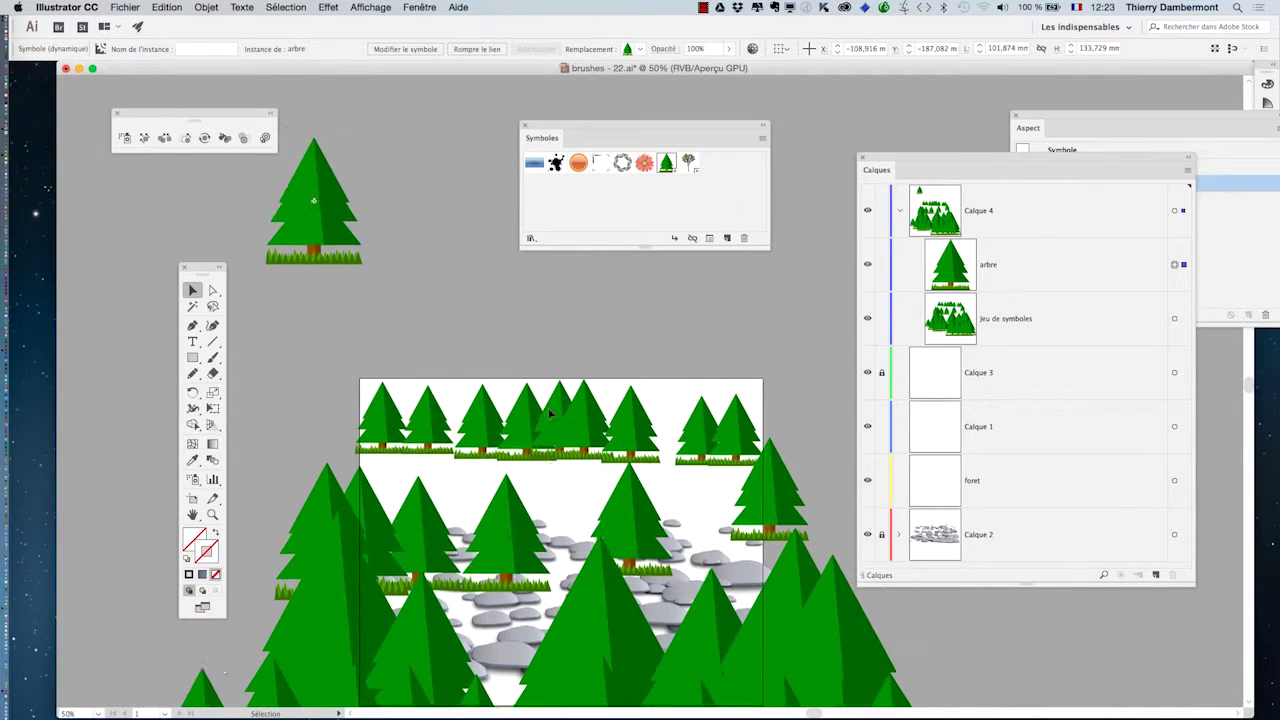
- Break the spruce instance's link to its symbol and select only the light green half of the foliage
{"action": "left_click", "coordinate": [212, 290]}
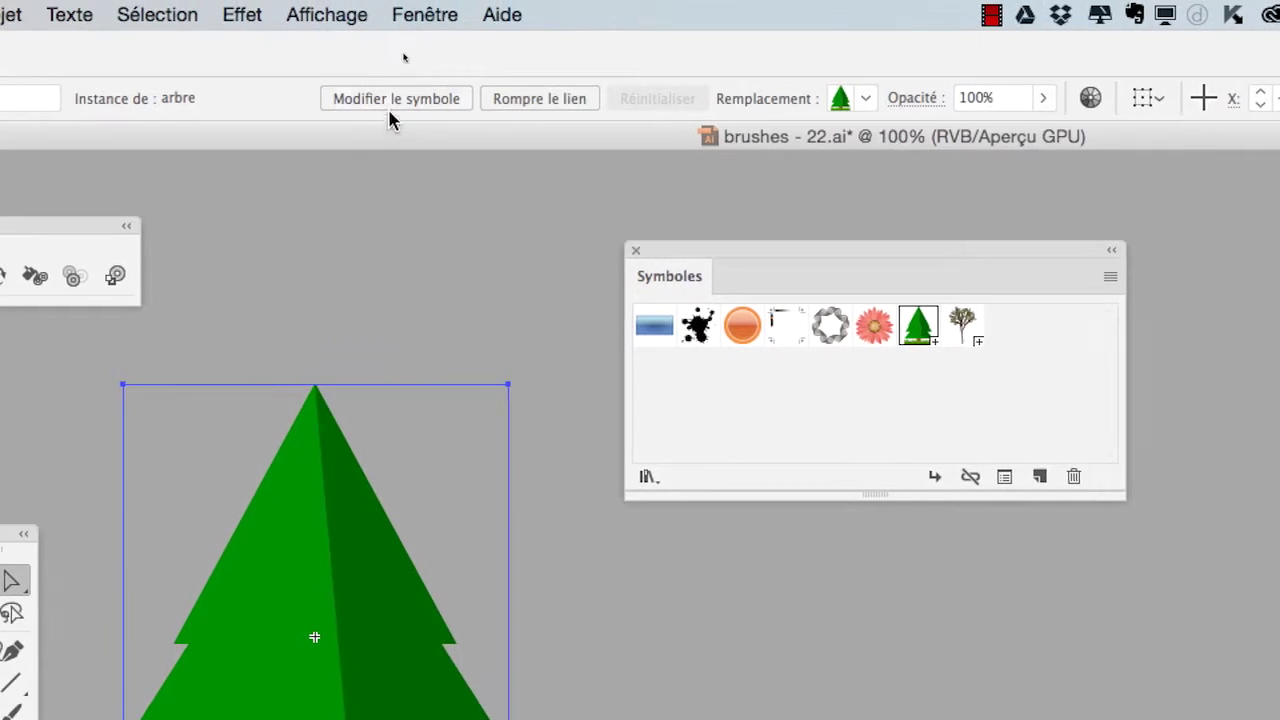
{"action": "left_click", "coordinate": [450, 98]}
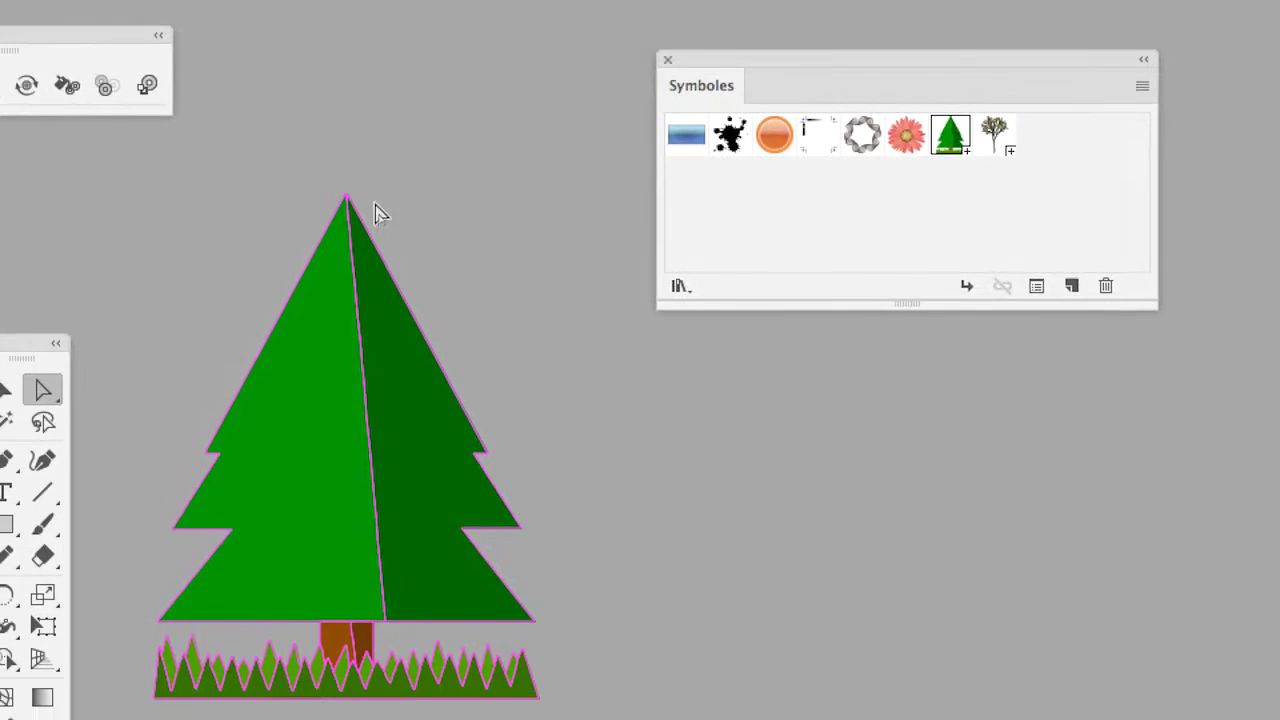
{"action": "right_click", "coordinate": [361, 256]}
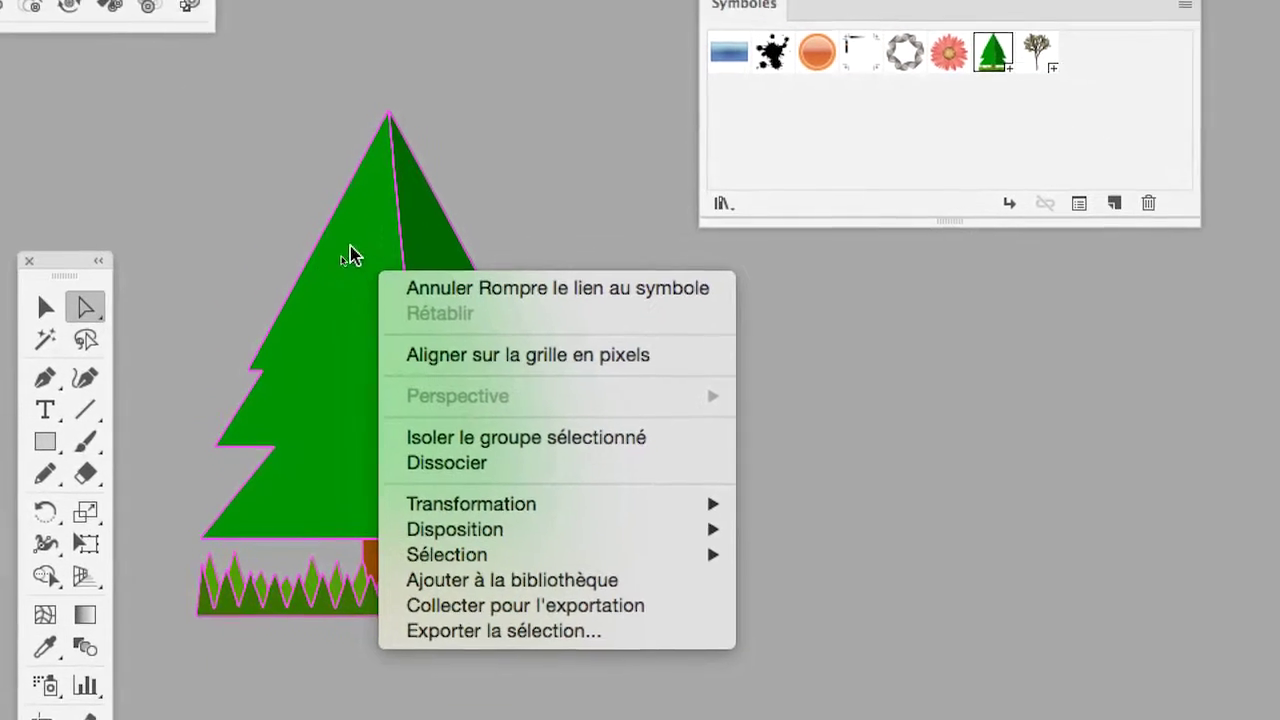
{"action": "left_click", "coordinate": [273, 190]}
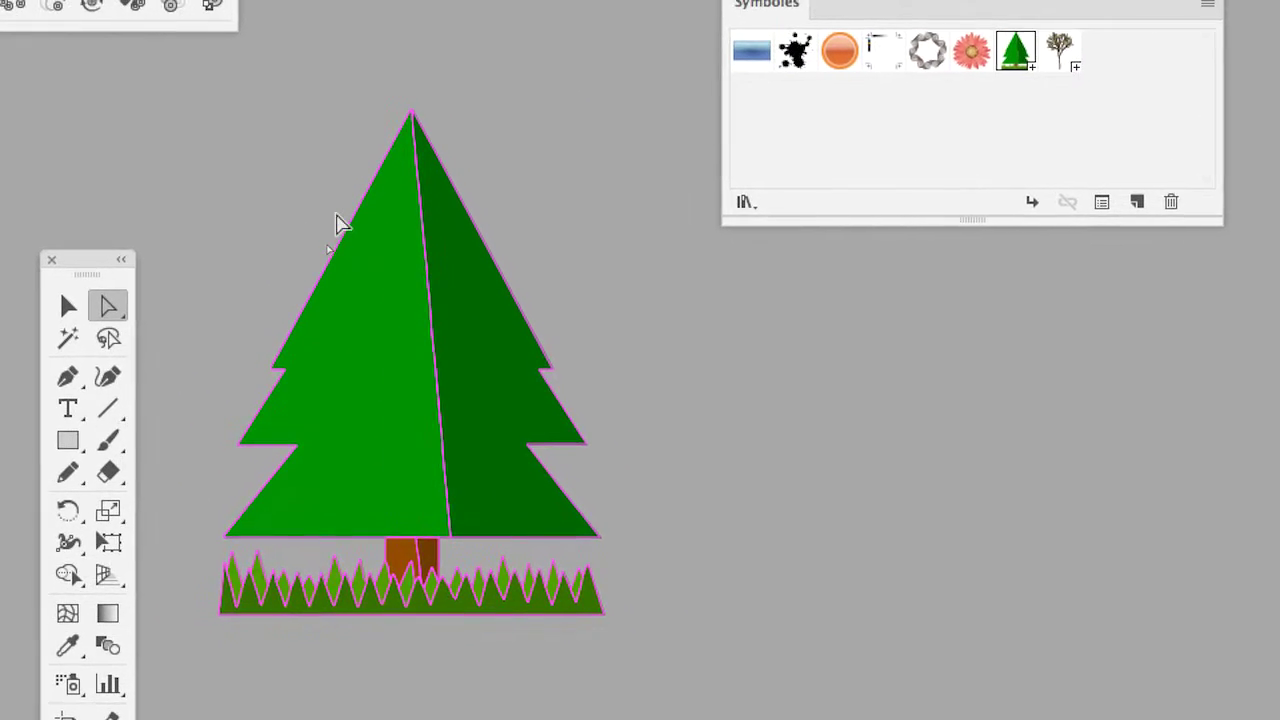
{"action": "left_click", "coordinate": [325, 210]}
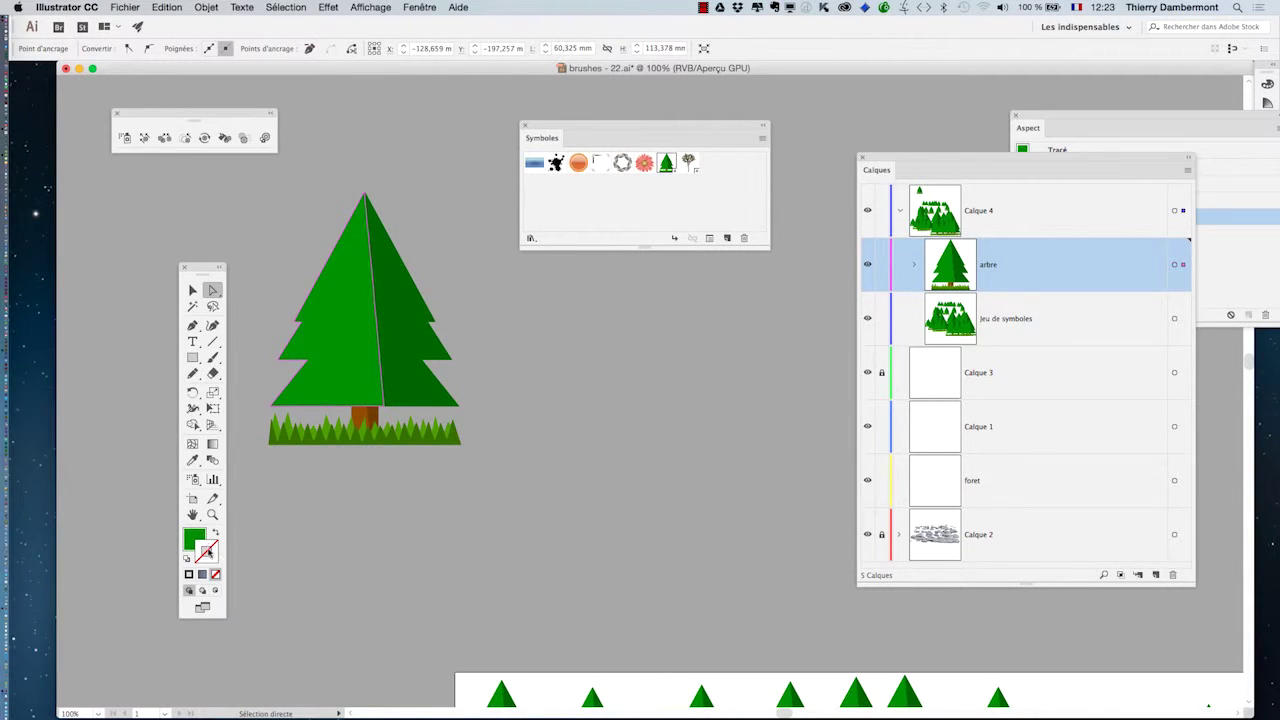
- Show the colour swatches below the symbol library and give the light green half a yellow stroke
{"action": "left_click", "coordinate": [419, 7]}
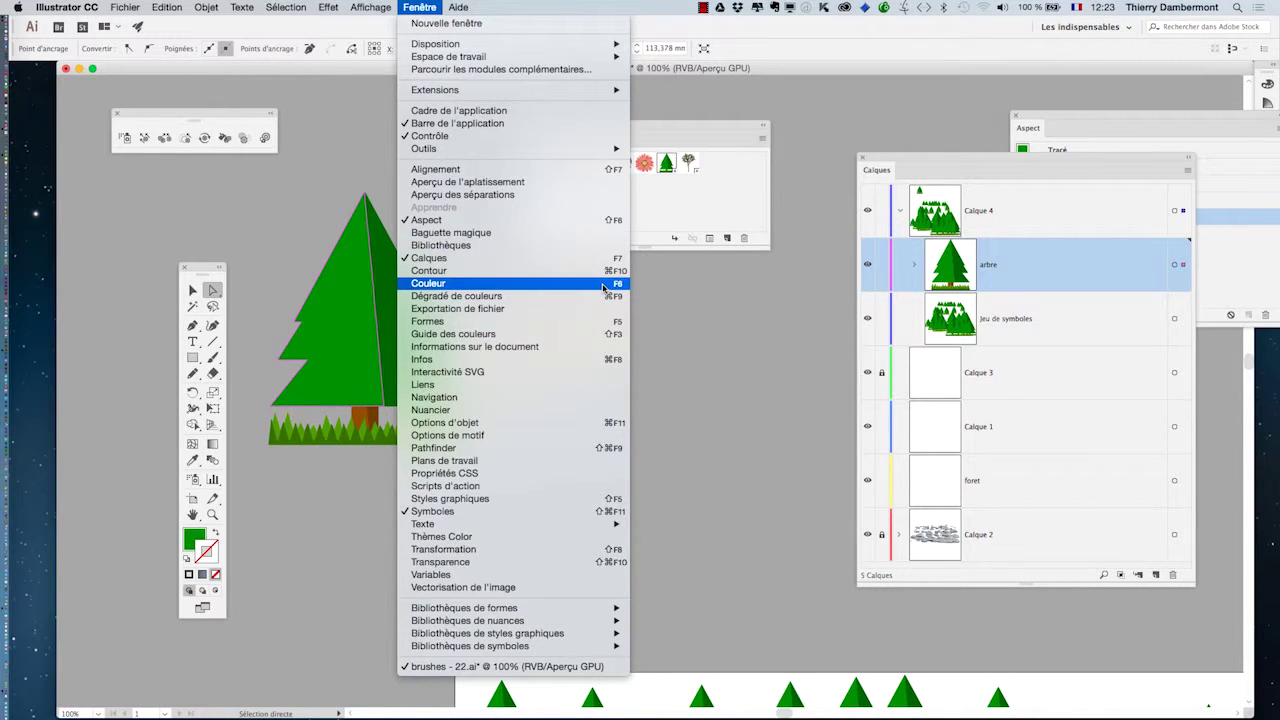
{"action": "left_click", "coordinate": [547, 412]}
{"action": "left_click_drag", "start_coordinate": [1114, 143], "coordinate": [541, 268]}
{"action": "left_click_drag", "start_coordinate": [676, 353], "coordinate": [758, 536]}
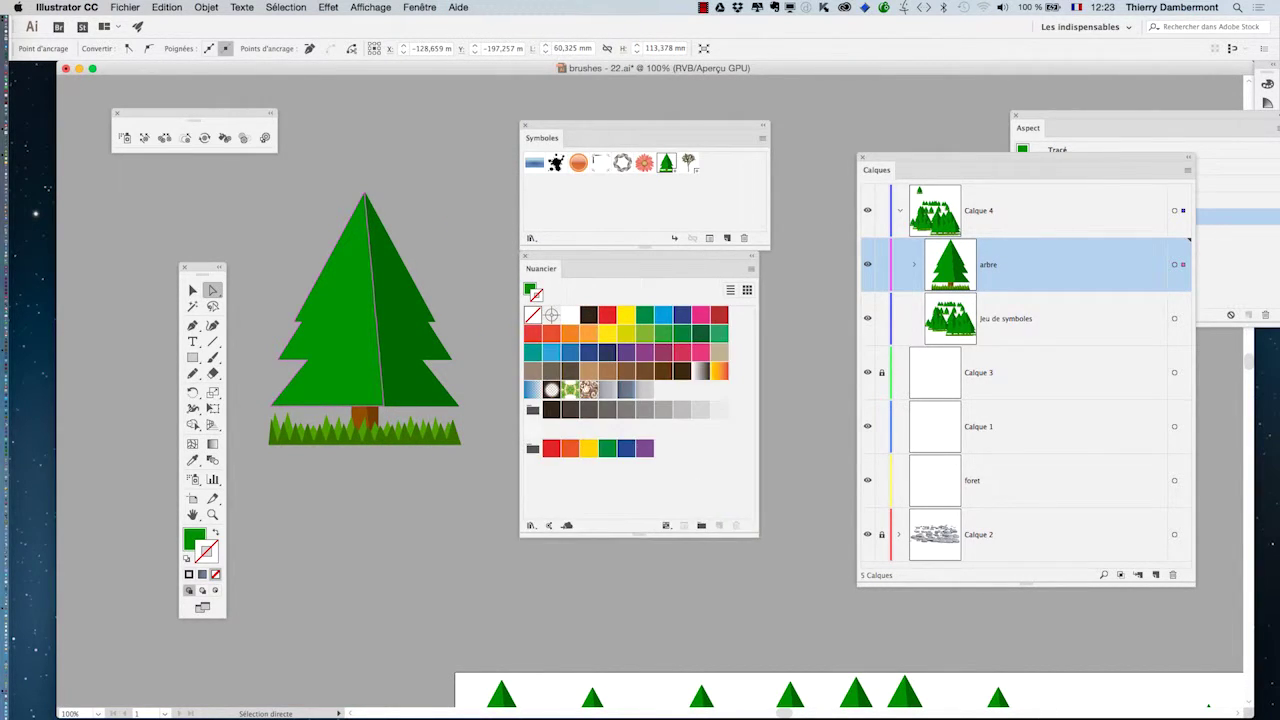
{"action": "left_click", "coordinate": [623, 318]}
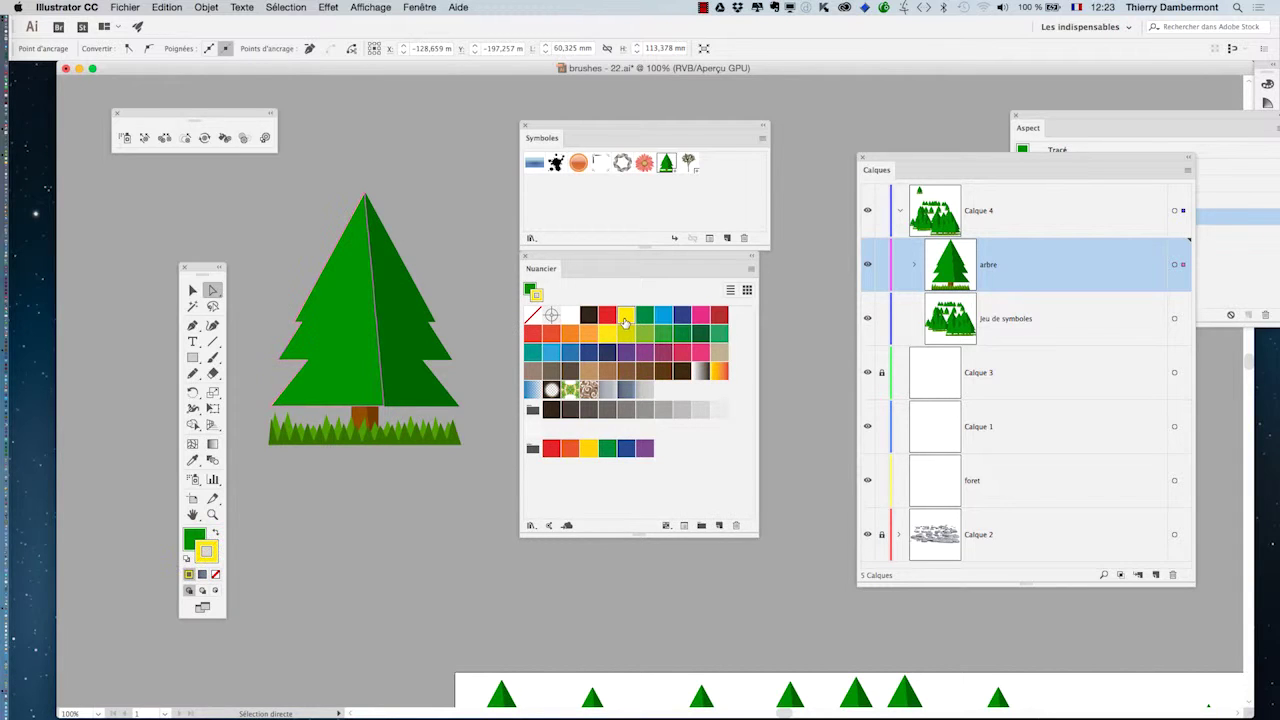
- Show the stroke settings and set the yellow outline's weight to 6 pt
{"action": "left_click", "coordinate": [420, 7]}
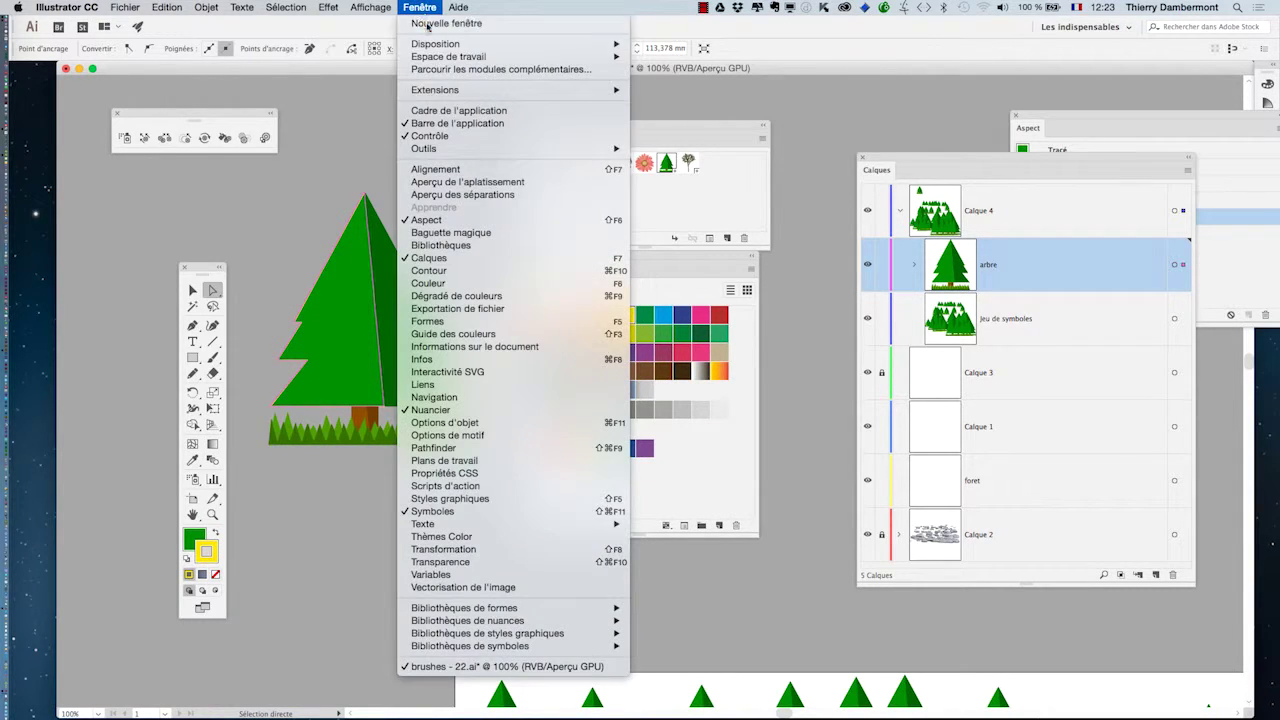
{"action": "left_click", "coordinate": [449, 271]}
{"action": "left_click_drag", "start_coordinate": [1113, 145], "coordinate": [413, 131]}
{"action": "left_click", "coordinate": [416, 134]}
{"action": "left_click", "coordinate": [416, 134]}
{"action": "left_click", "coordinate": [416, 134]}
{"action": "left_click", "coordinate": [416, 134]}
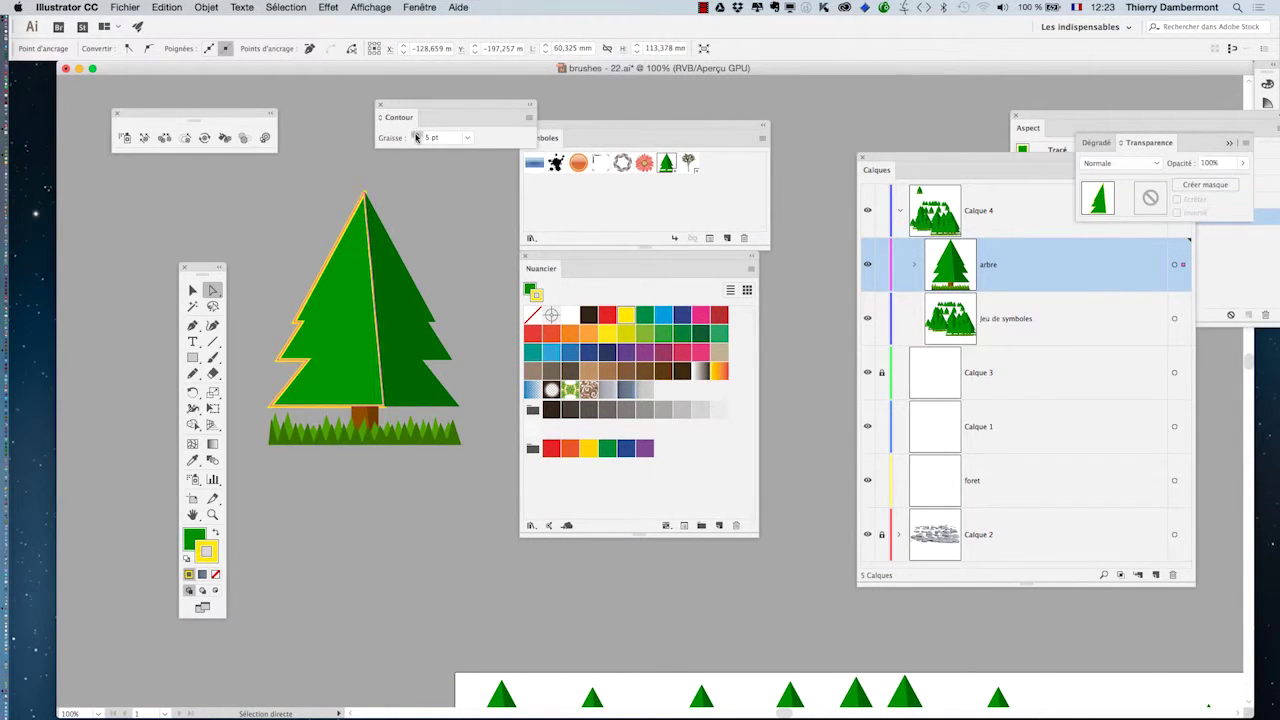
{"action": "left_click", "coordinate": [416, 134]}
- Align the yellow stroke to the inside of the path, move the stroke settings away from the tree and deselect
{"action": "left_click", "coordinate": [528, 122]}
{"action": "left_click", "coordinate": [560, 121]}
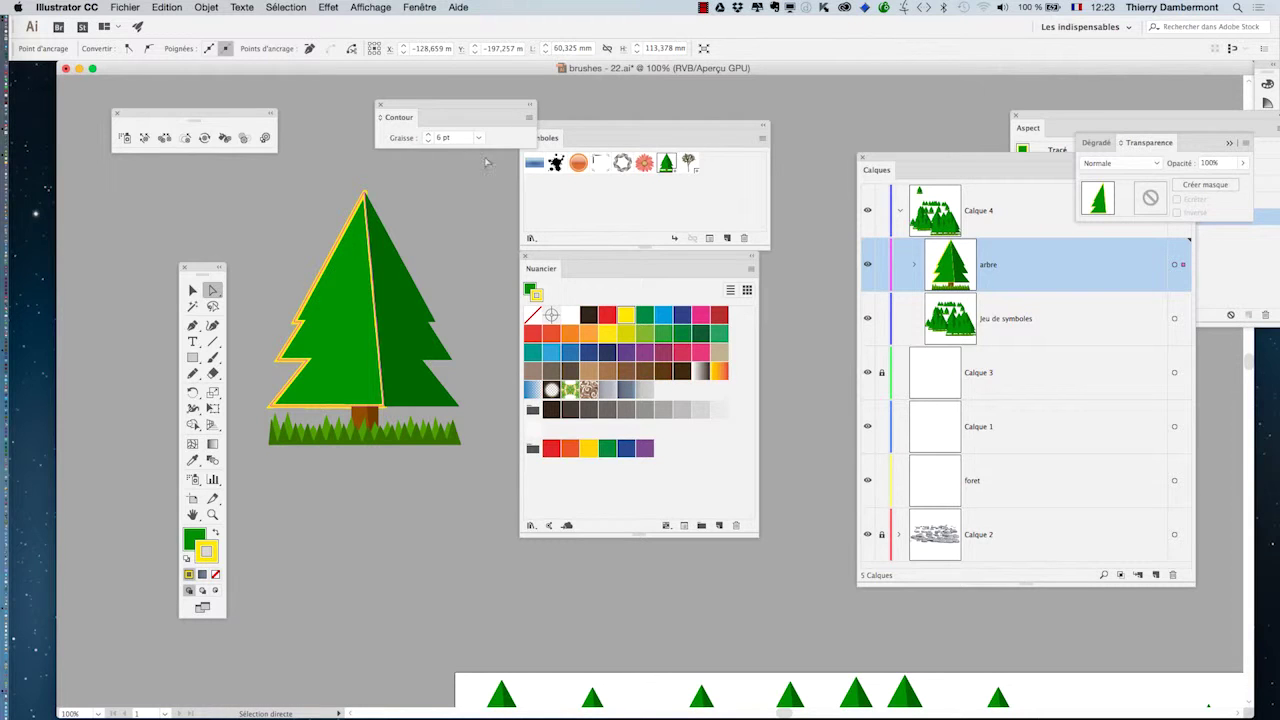
{"action": "left_click", "coordinate": [446, 192]}
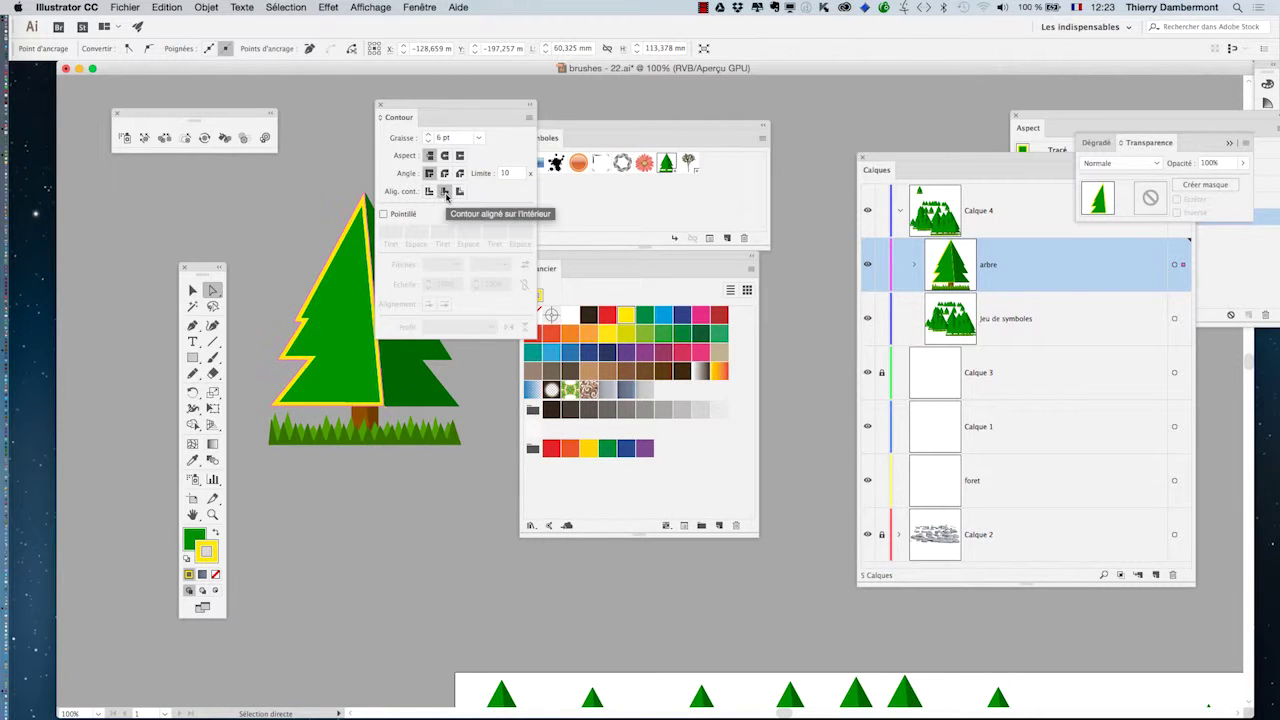
{"action": "left_click_drag", "start_coordinate": [442, 110], "coordinate": [856, 104]}
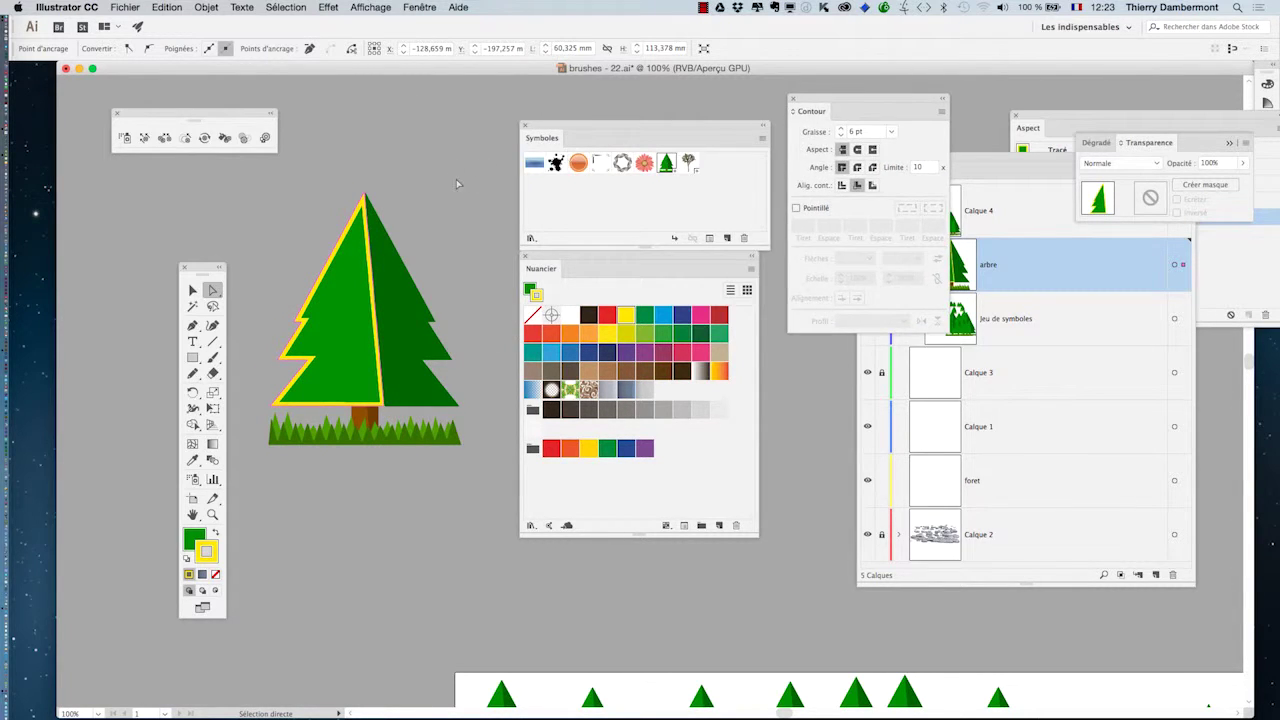
{"action": "left_click", "coordinate": [458, 233]}
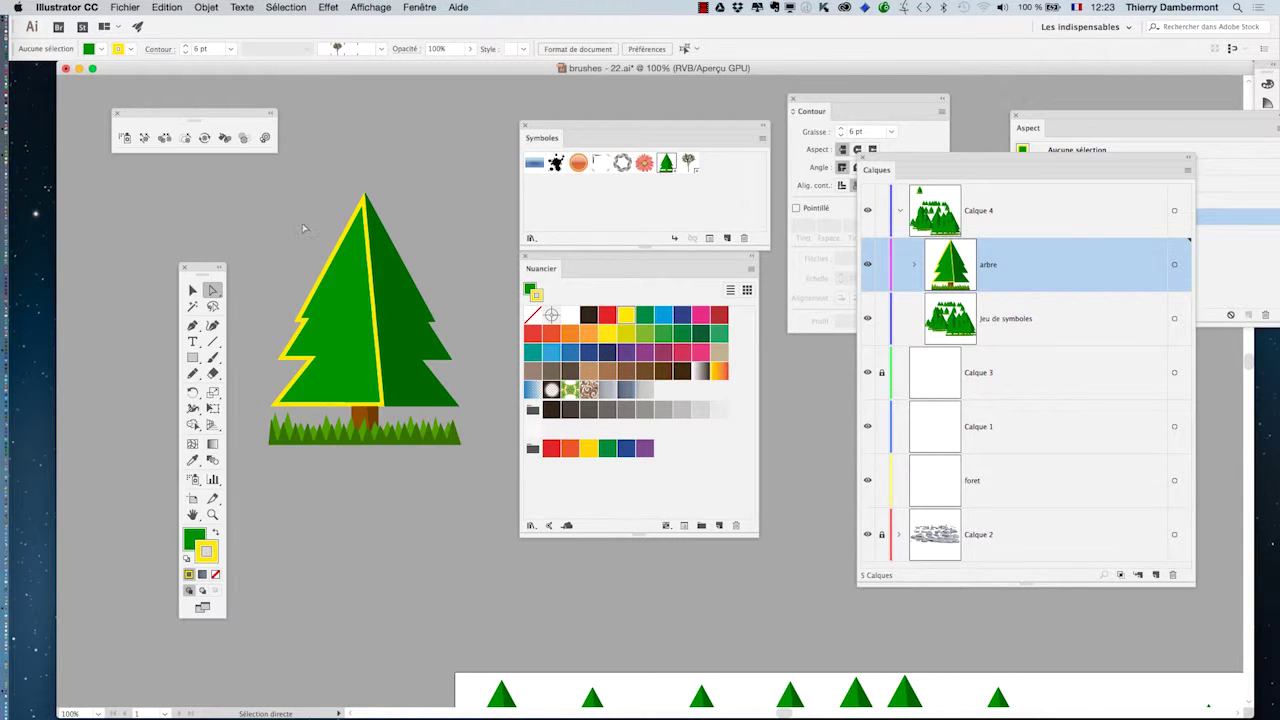
- Duplicate the spruce symbol in the symbol library
{"action": "left_click", "coordinate": [192, 290]}
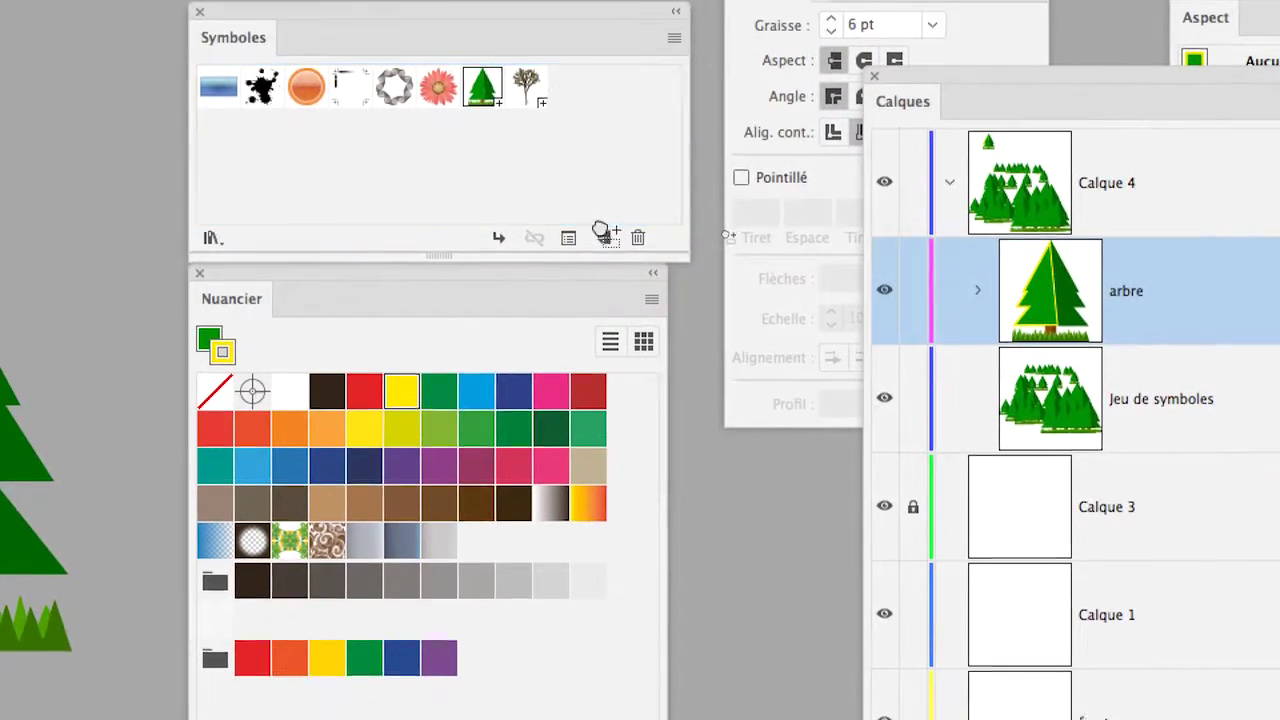
{"action": "left_click", "coordinate": [681, 325]}
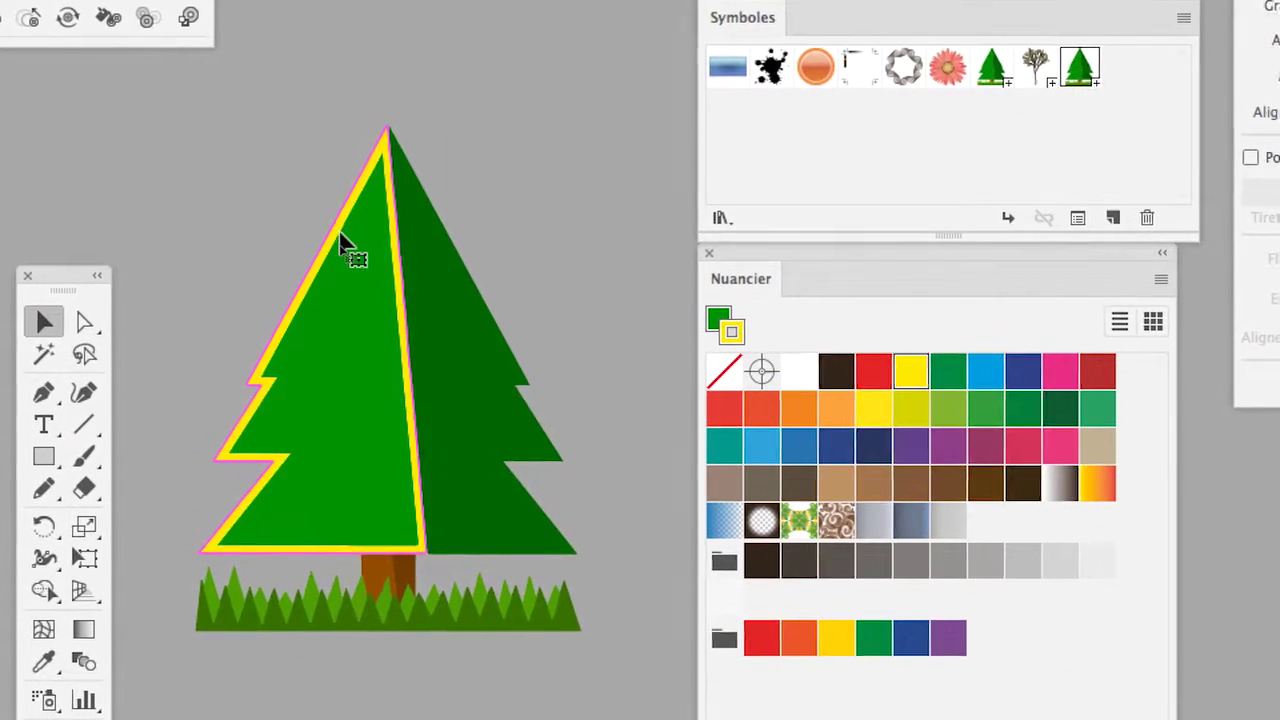
- Redefine the original spruce symbol using only the yellow-outlined half of the tree
{"action": "left_click_drag", "start_coordinate": [15, 329], "coordinate": [168, 303]}
{"action": "left_click_drag", "start_coordinate": [398, 230], "coordinate": [887, 98]}
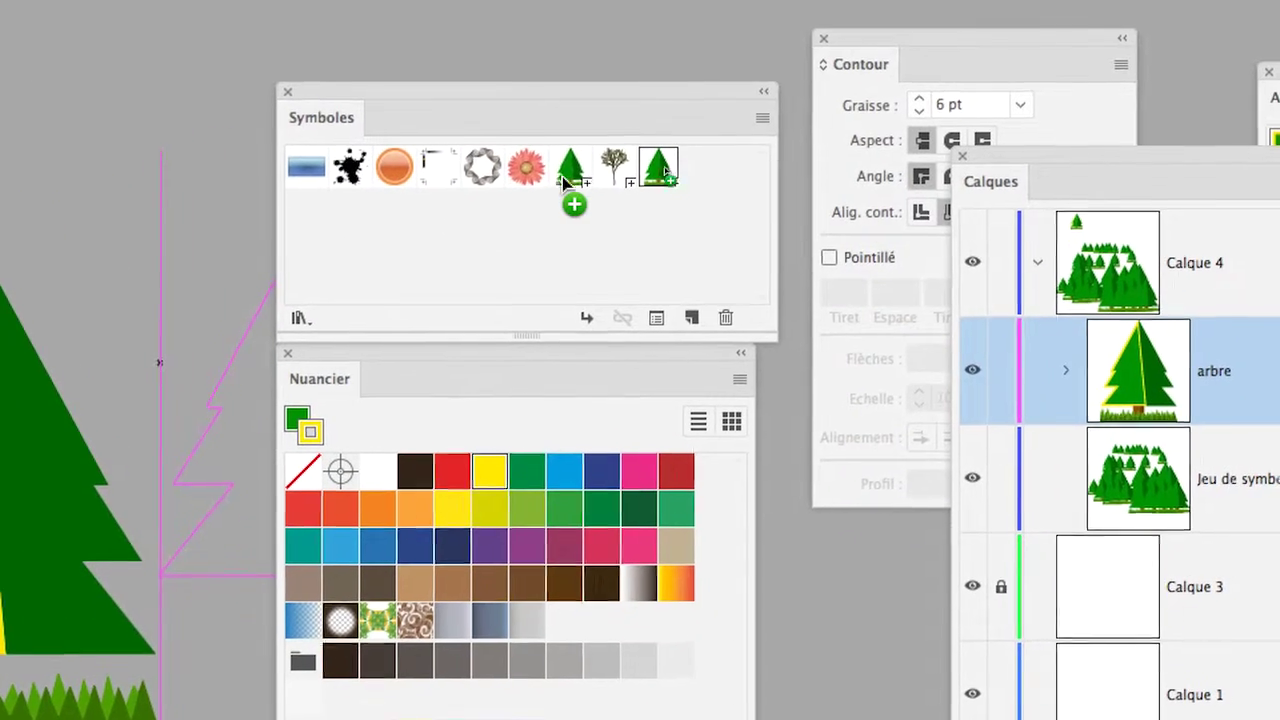
{"action": "left_click_drag", "start_coordinate": [564, 184], "coordinate": [564, 184]}
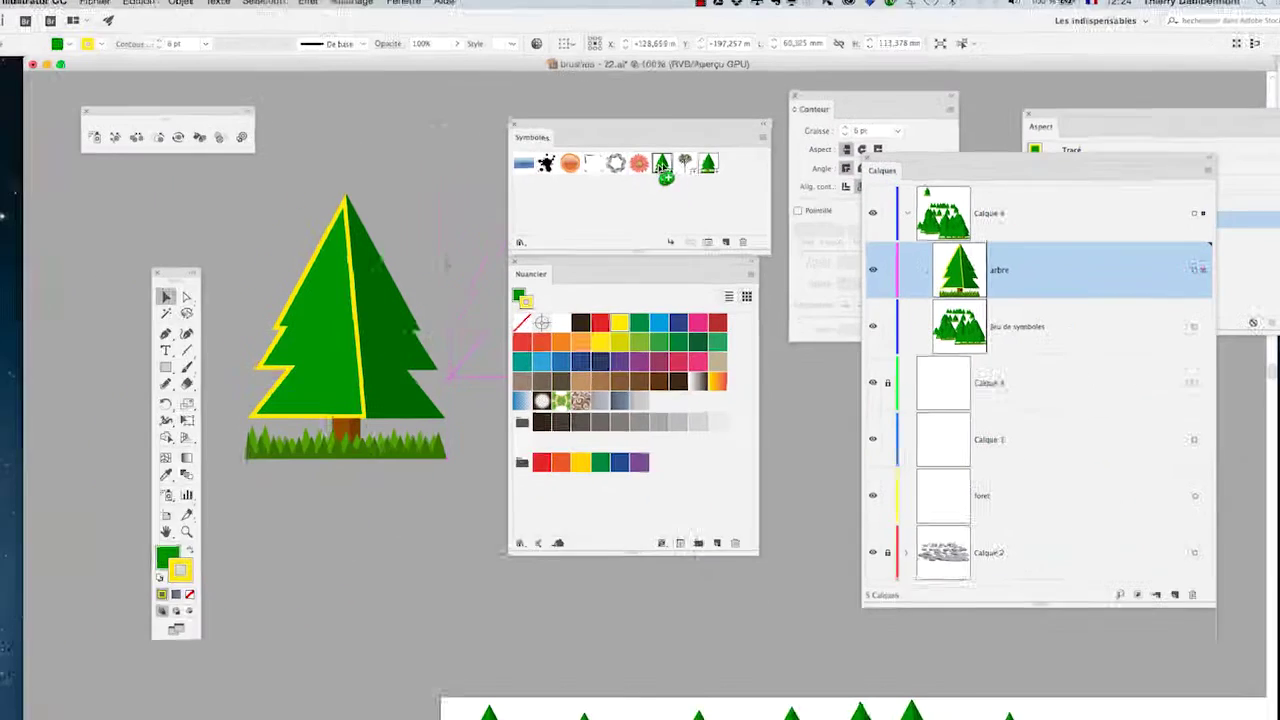
{"action": "left_click_drag", "start_coordinate": [662, 164], "coordinate": [662, 164]}
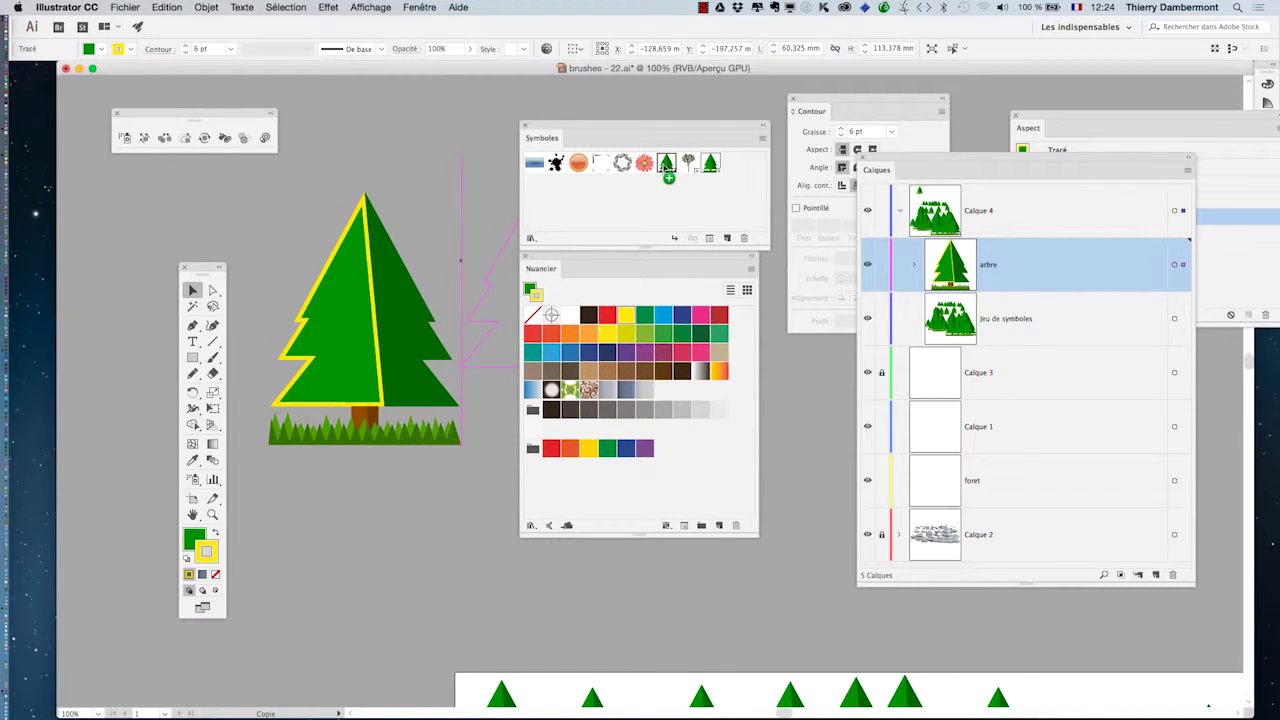
{"action": "left_click_drag", "start_coordinate": [662, 164], "coordinate": [662, 164]}
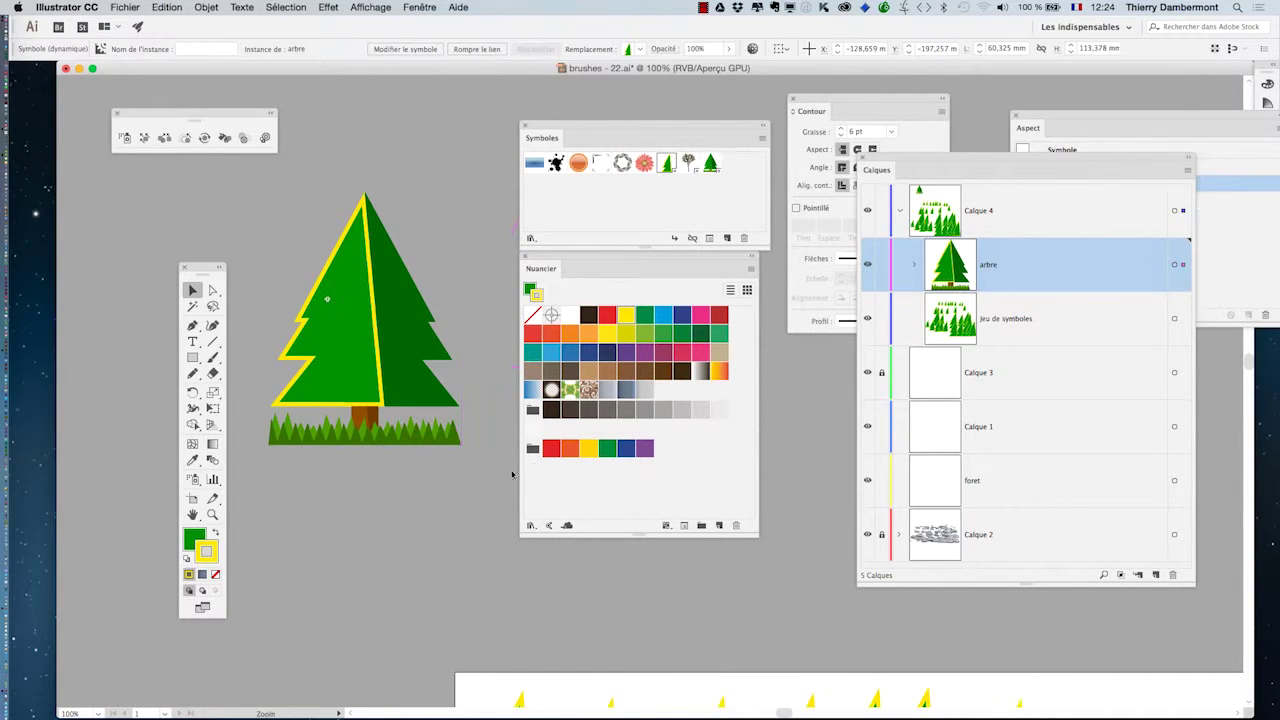
- Examine how the forest's symbol set looks with the half-tree symbol, and check which action can be undone
{"action": "left_click", "coordinate": [488, 472], "text": "alt+super"}
{"action": "left_click_drag", "start_coordinate": [743, 673], "coordinate": [414, 358]}
{"action": "left_click_drag", "start_coordinate": [422, 408], "coordinate": [387, 294]}
{"action": "left_click", "coordinate": [384, 388], "text": "alt+super"}
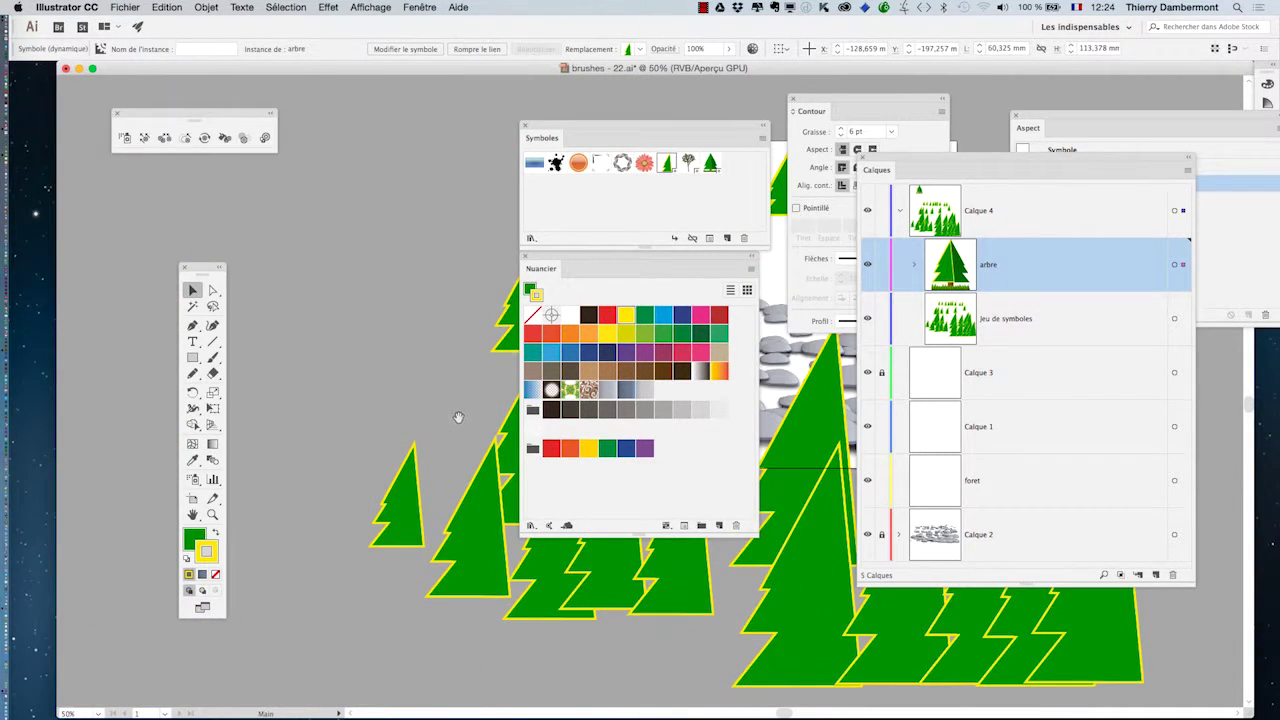
{"action": "left_click_drag", "start_coordinate": [458, 417], "coordinate": [289, 489]}
{"action": "left_click_drag", "start_coordinate": [383, 434], "coordinate": [311, 554]}
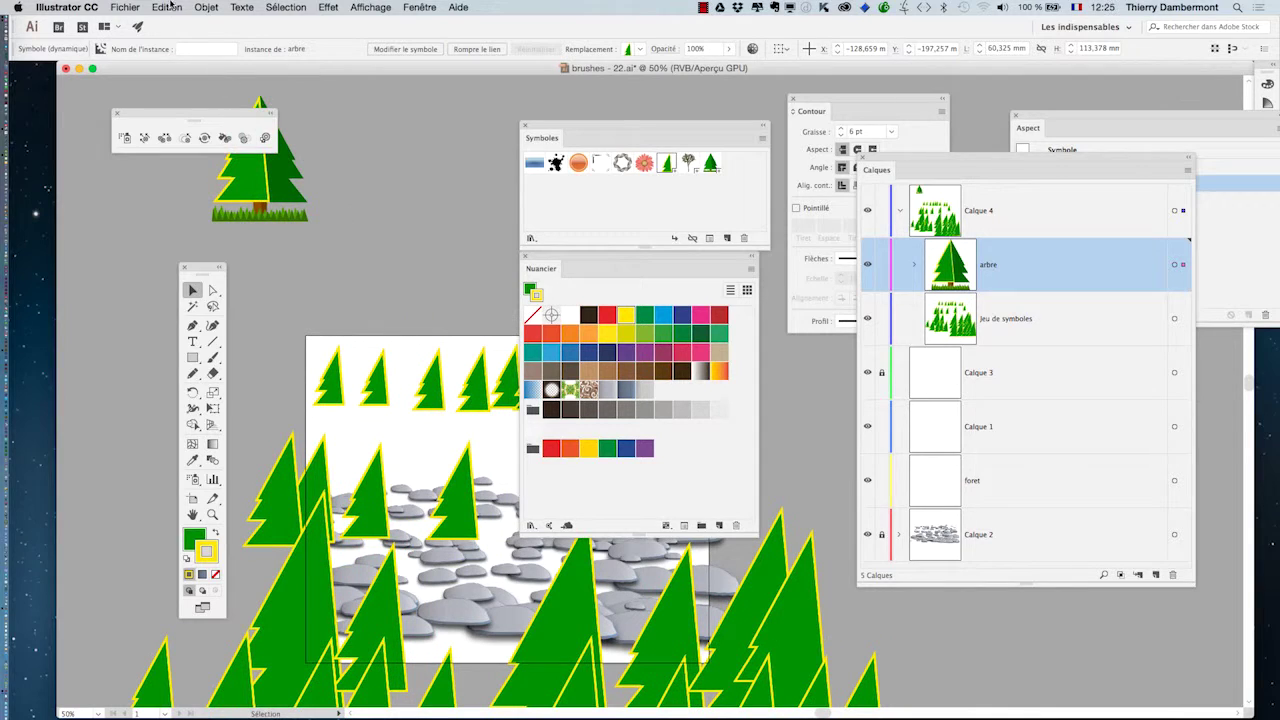
{"action": "left_click", "coordinate": [164, 8]}
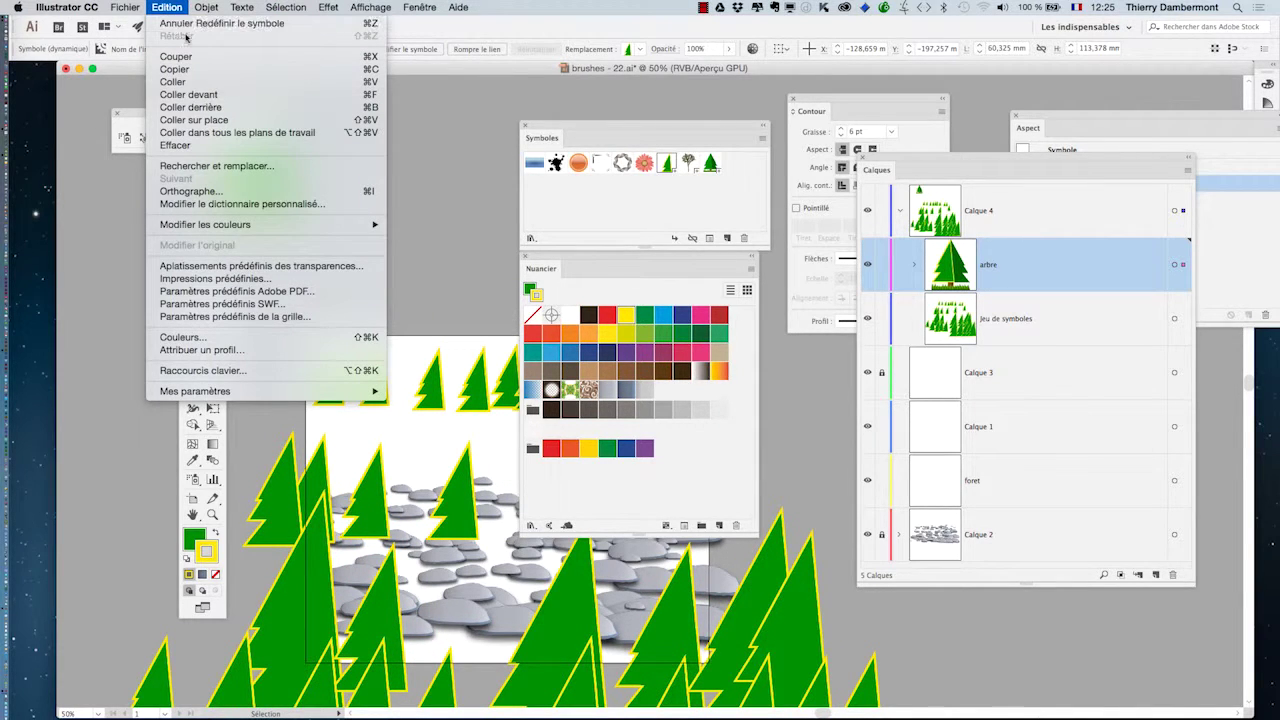
{"action": "left_click", "coordinate": [506, 225]}
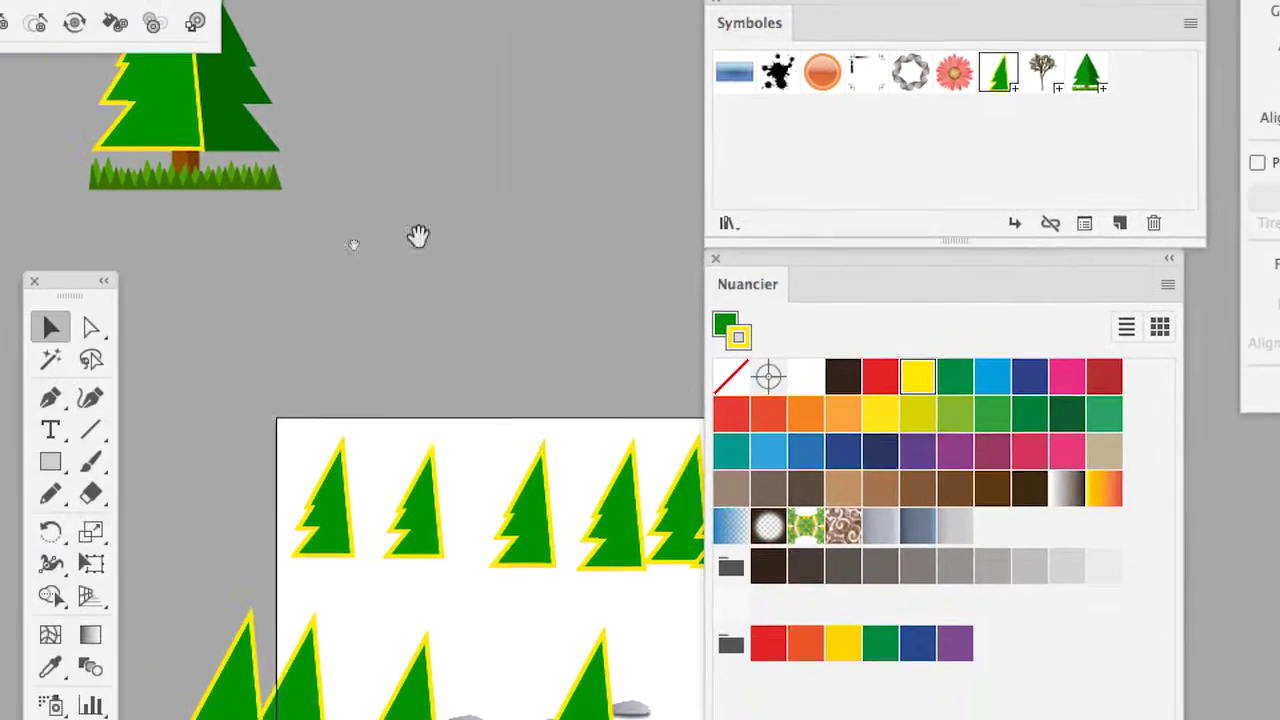
- Select the whole outlined spruce and try to redefine the original tree symbol with it
{"action": "left_click_drag", "start_coordinate": [375, 266], "coordinate": [532, 437]}
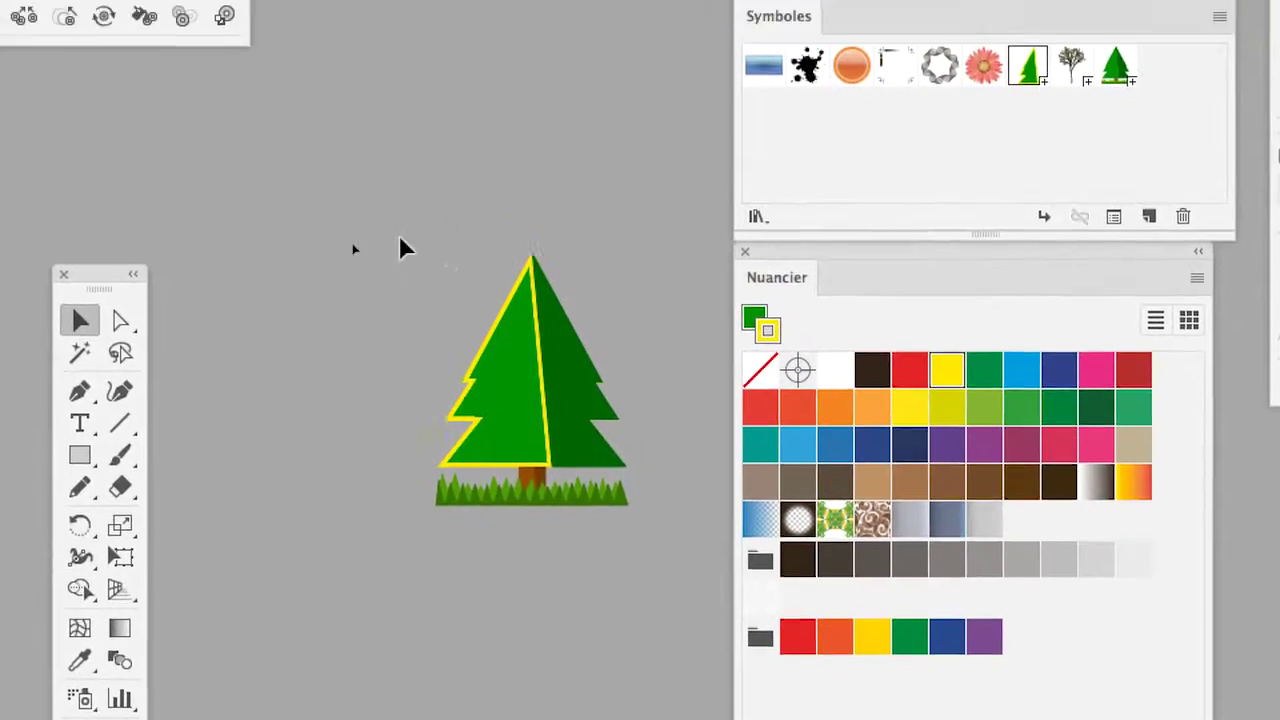
{"action": "left_click_drag", "start_coordinate": [351, 172], "coordinate": [617, 475]}
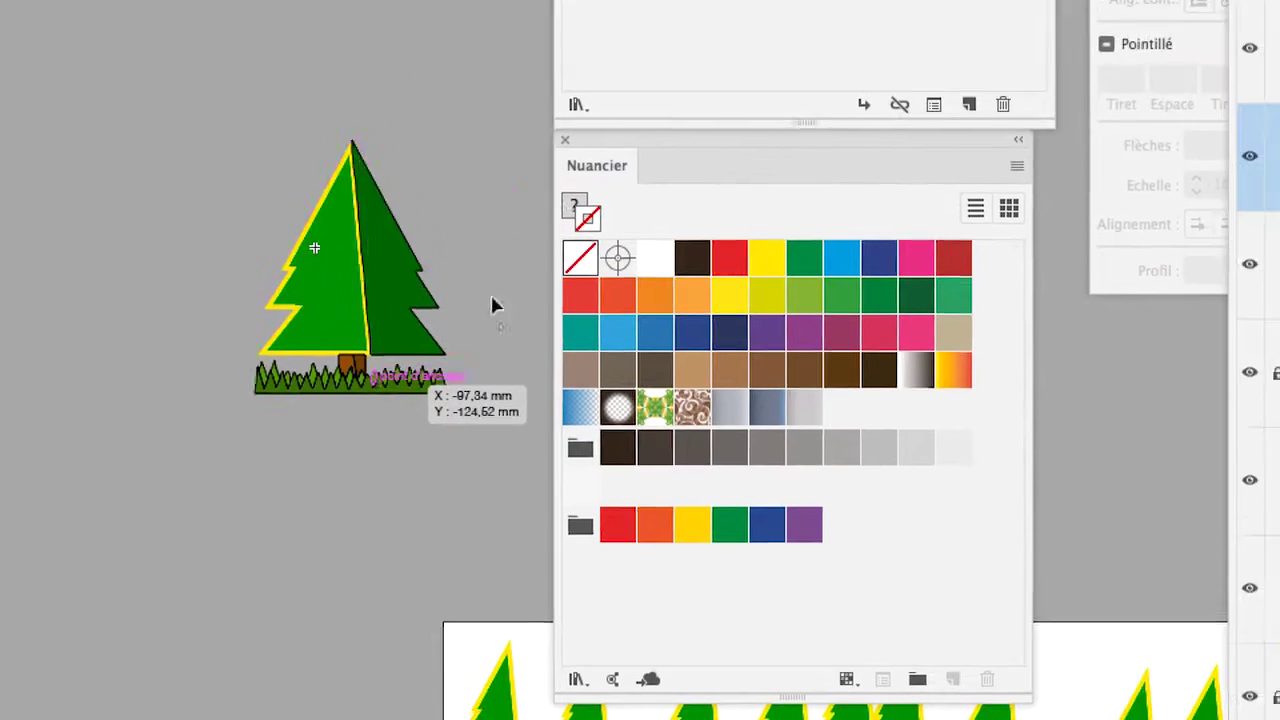
{"action": "left_click_drag", "start_coordinate": [490, 305], "coordinate": [854, 0]}
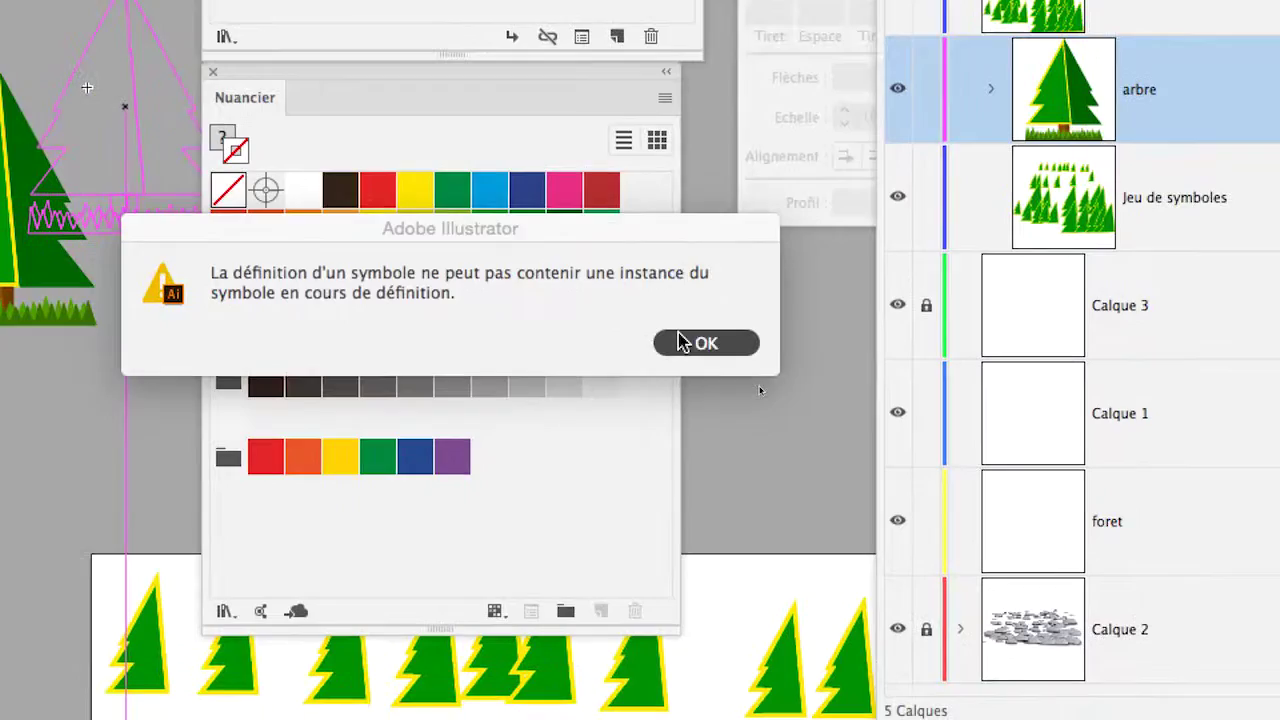
{"action": "left_click", "coordinate": [680, 343]}
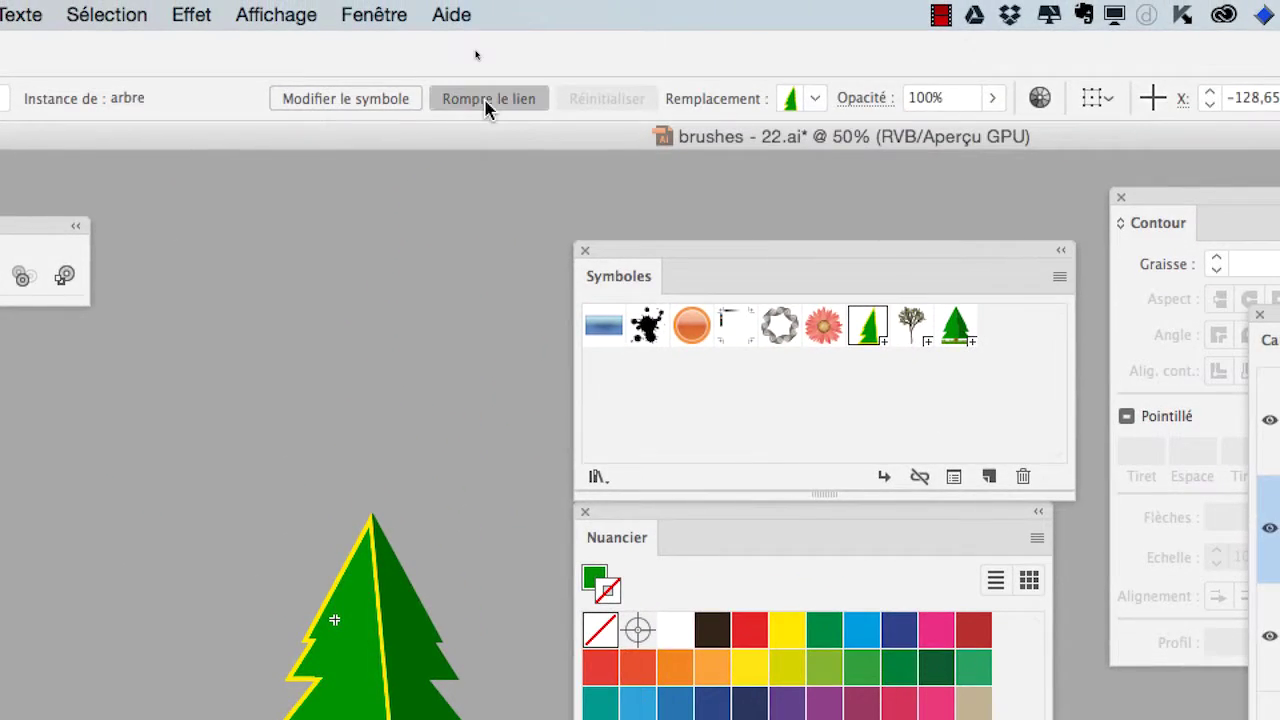
- Break the symbol link of the yellow-outlined half, and redefine the original tree symbol with the complete outlined spruce
{"action": "left_click", "coordinate": [488, 99]}
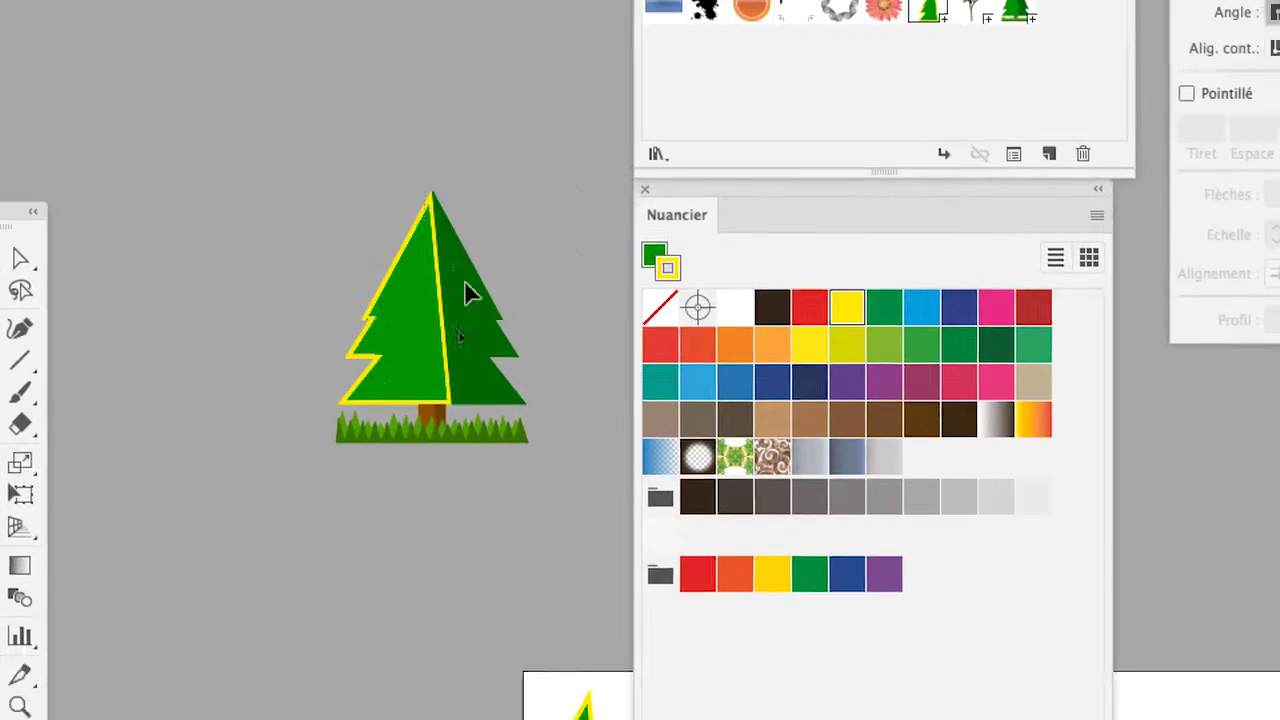
{"action": "left_click_drag", "start_coordinate": [464, 281], "coordinate": [585, 462]}
{"action": "left_click_drag", "start_coordinate": [450, 318], "coordinate": [620, 178]}
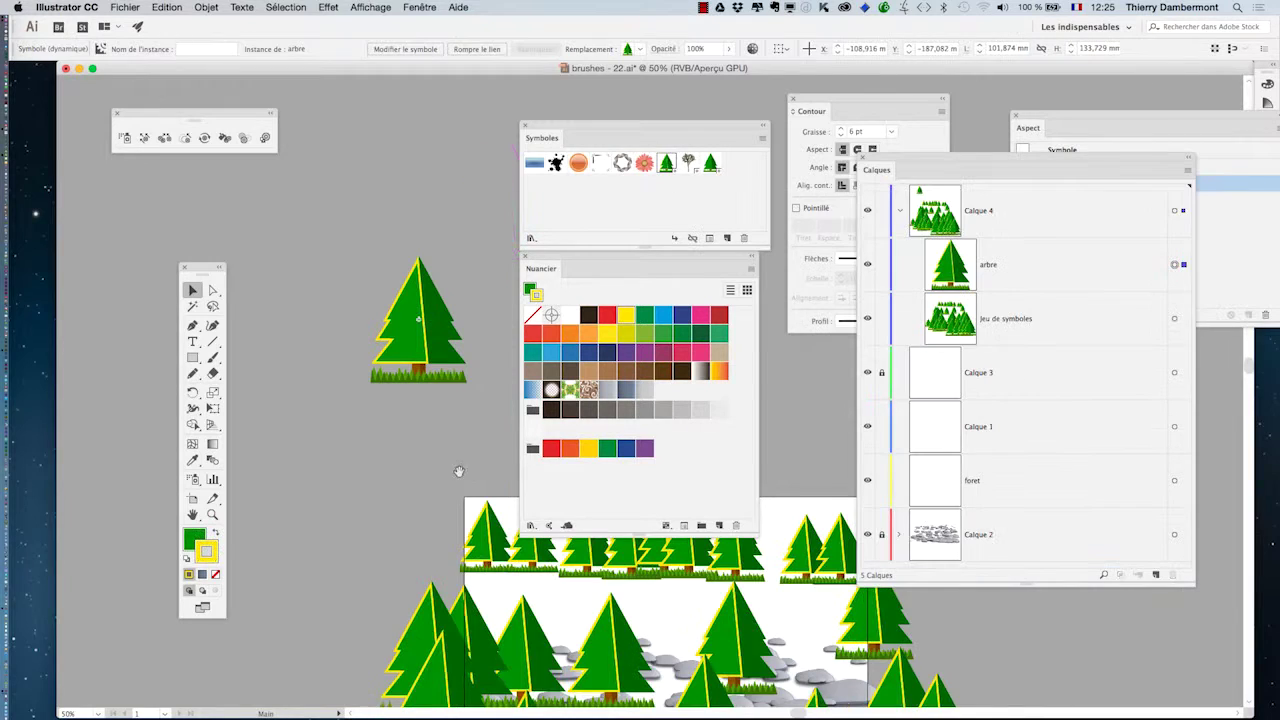
{"action": "left_click", "coordinate": [445, 438], "text": "alt"}
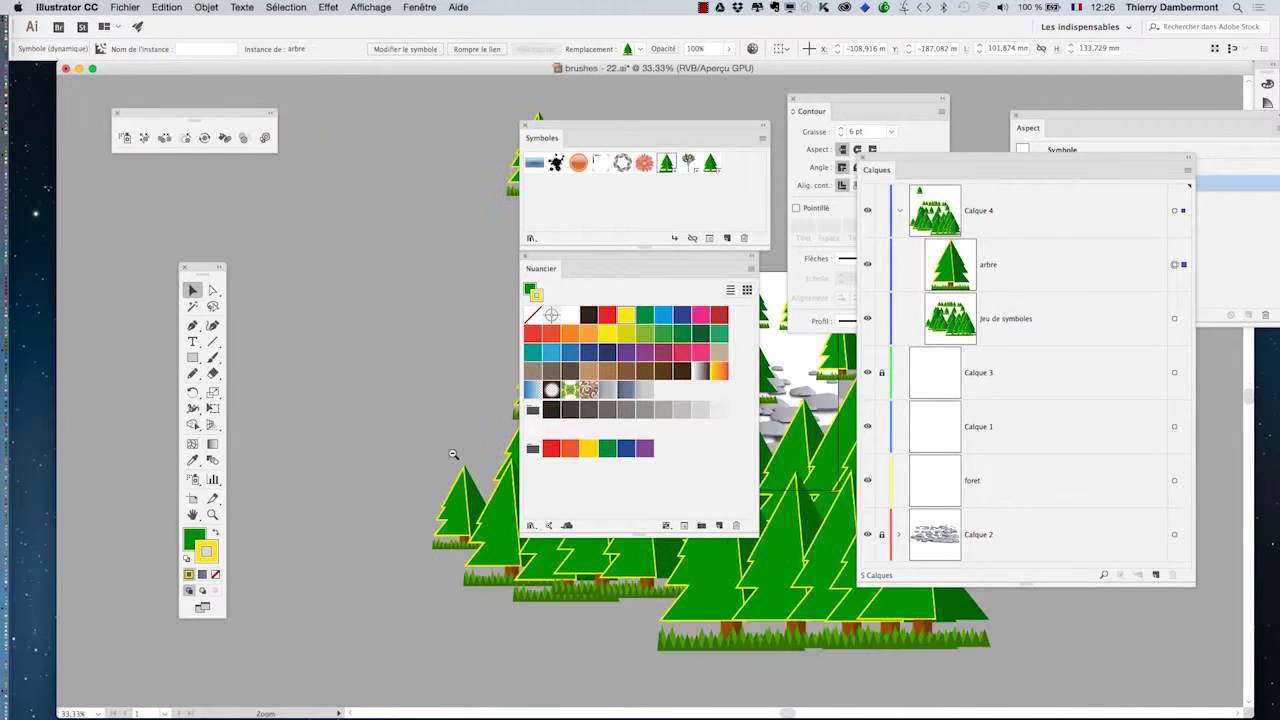
- Move the Symboles and Nuancier panels off the artwork to uncover the forest of outlined spruces
{"action": "left_click_drag", "start_coordinate": [576, 132], "coordinate": [1099, 390]}
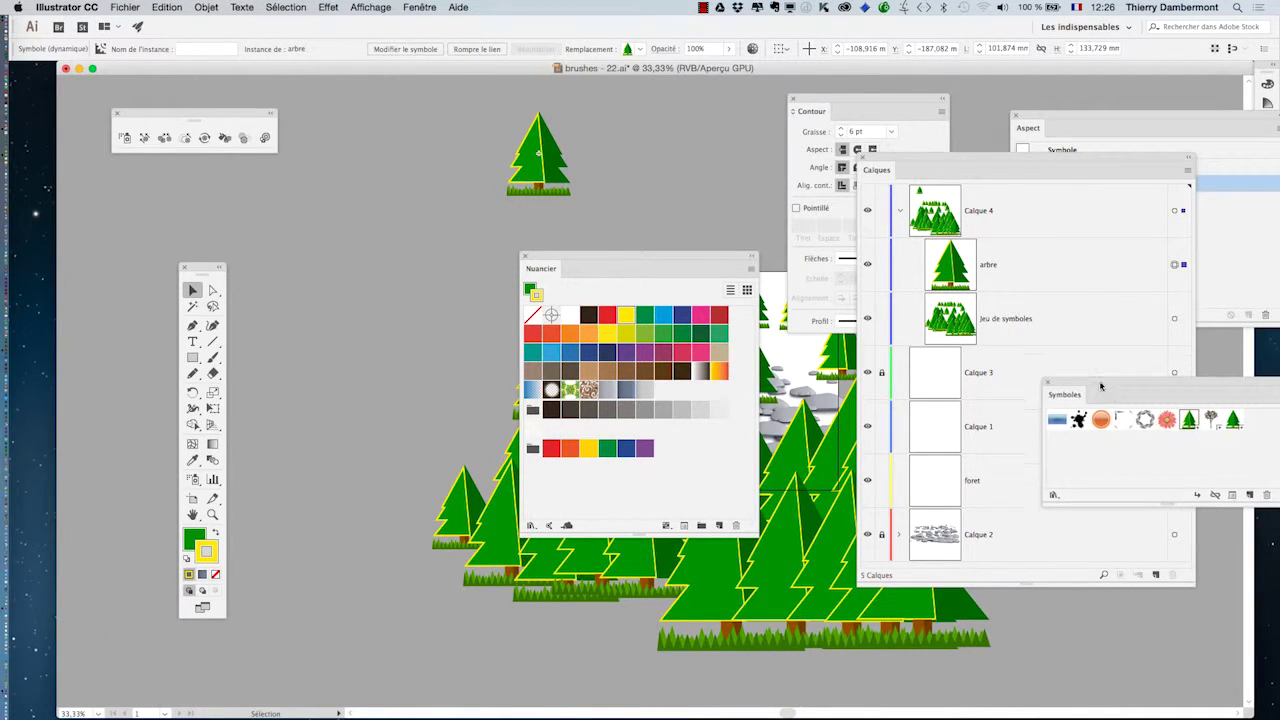
{"action": "left_click_drag", "start_coordinate": [631, 264], "coordinate": [1166, 528]}
{"action": "key", "text": "space"}
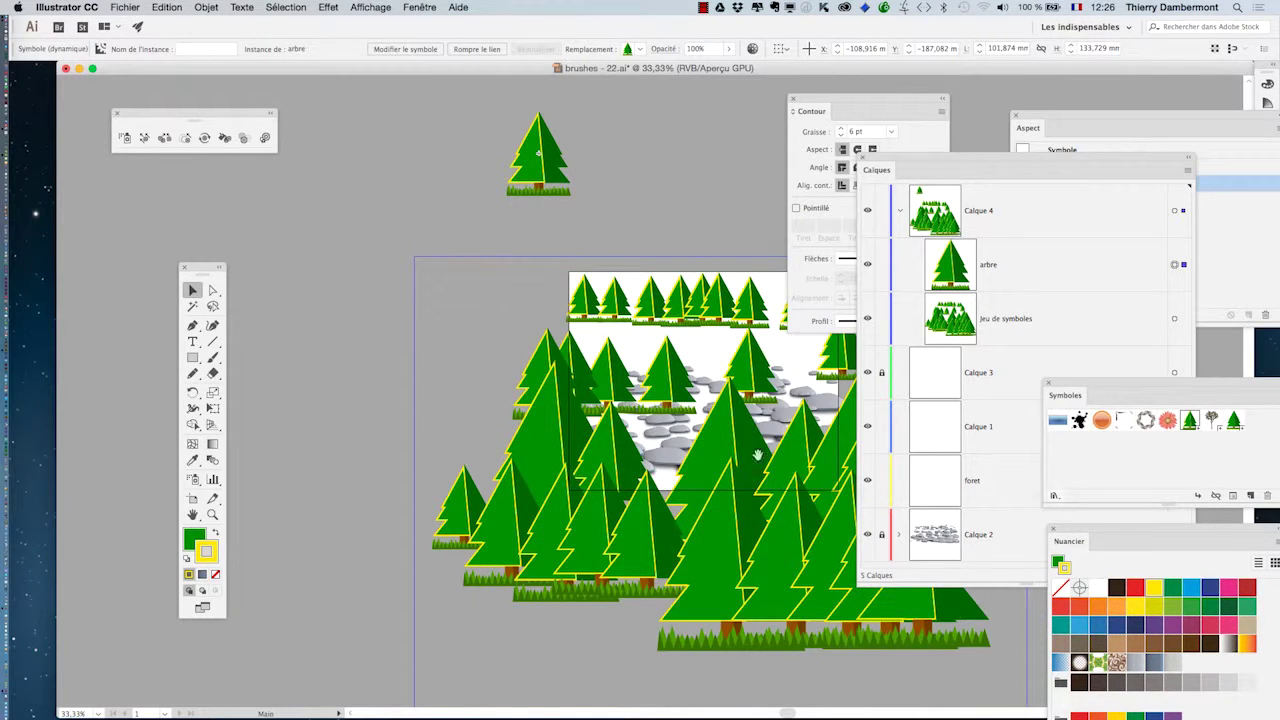
{"action": "left_click_drag", "start_coordinate": [634, 448], "coordinate": [450, 339]}
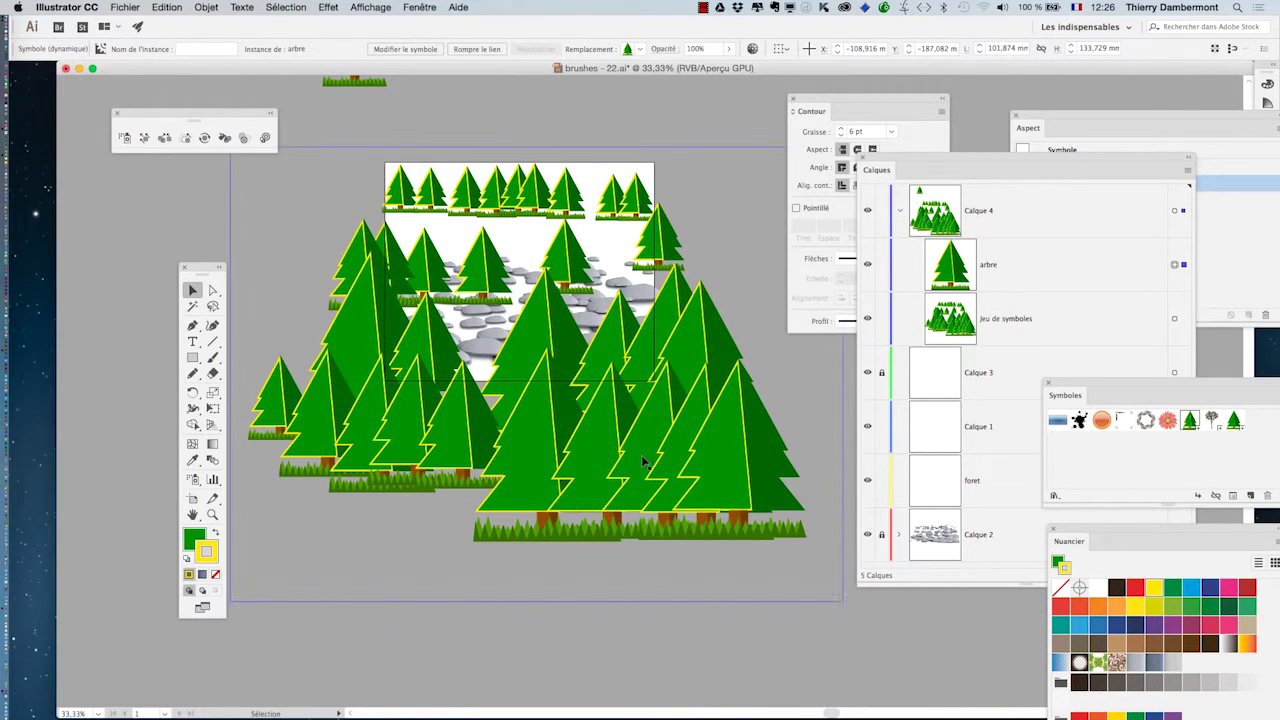
- Save the document as a new Adobe Illustrator file named brushes - 23.ai, keeping the Illustrator CC version and default options
{"action": "left_click", "coordinate": [125, 7]}
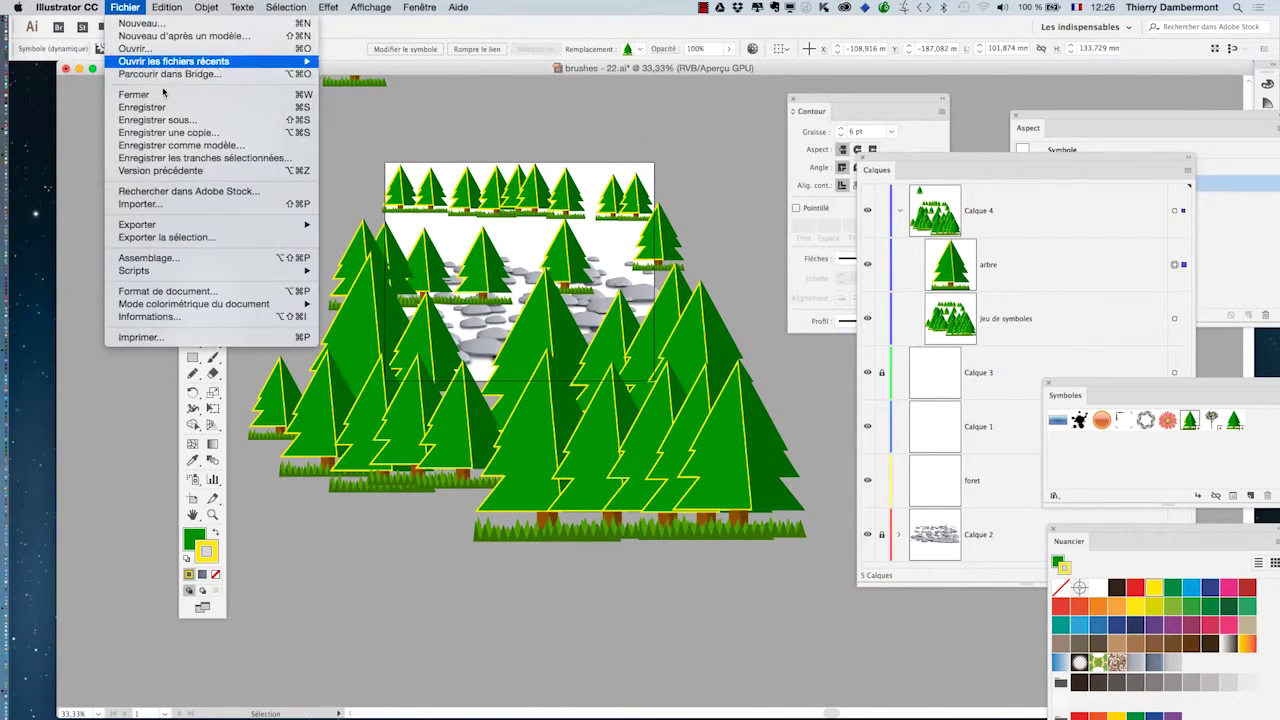
{"action": "left_click", "coordinate": [165, 117]}
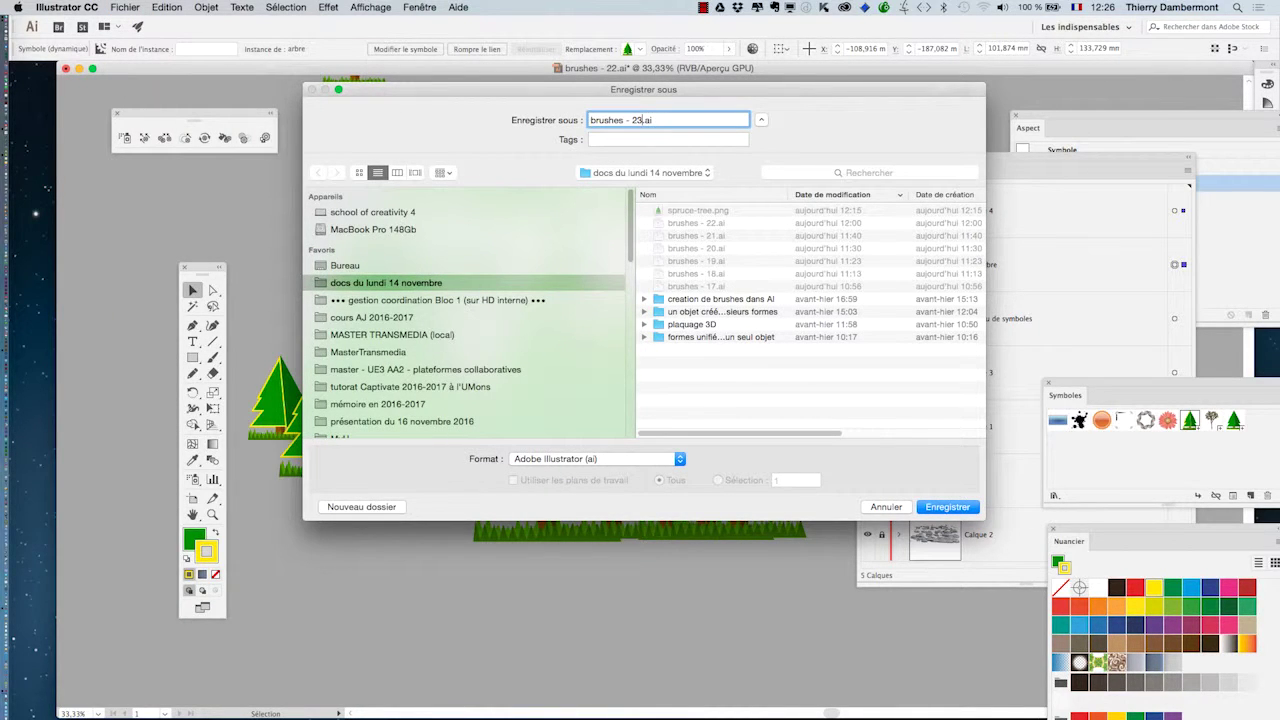
{"action": "left_click", "coordinate": [937, 507]}
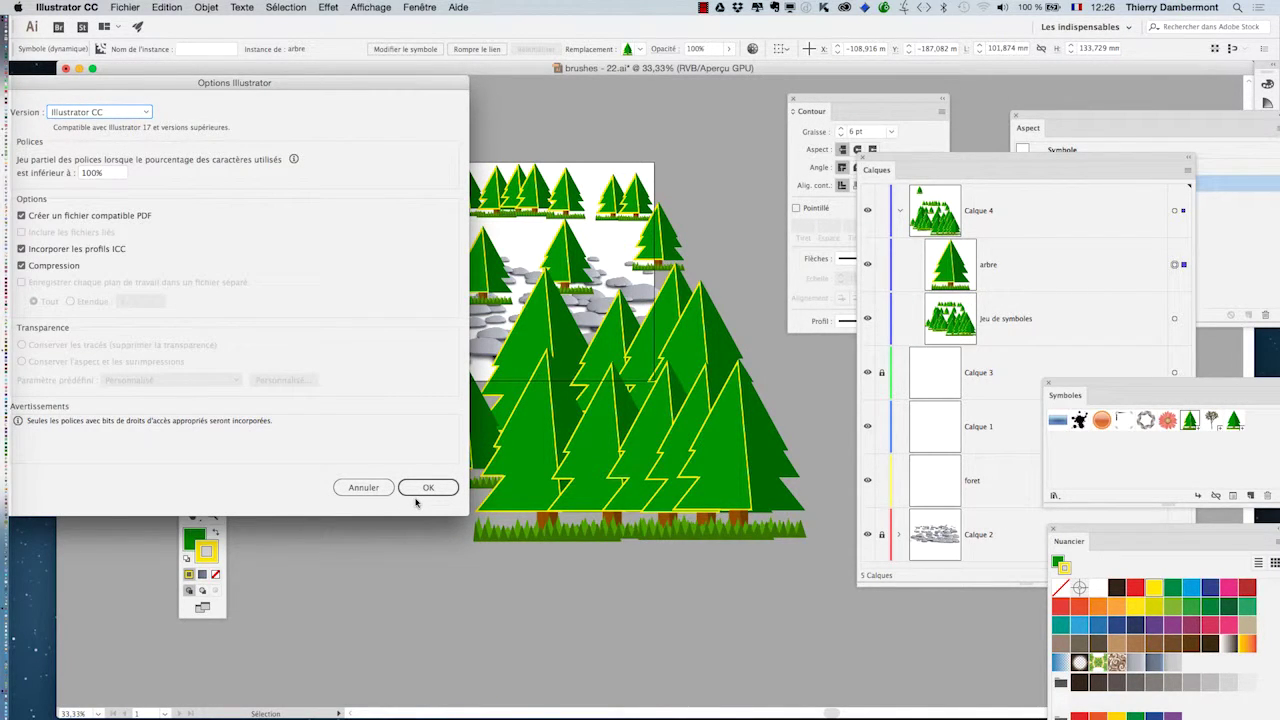
{"action": "left_click", "coordinate": [428, 488]}
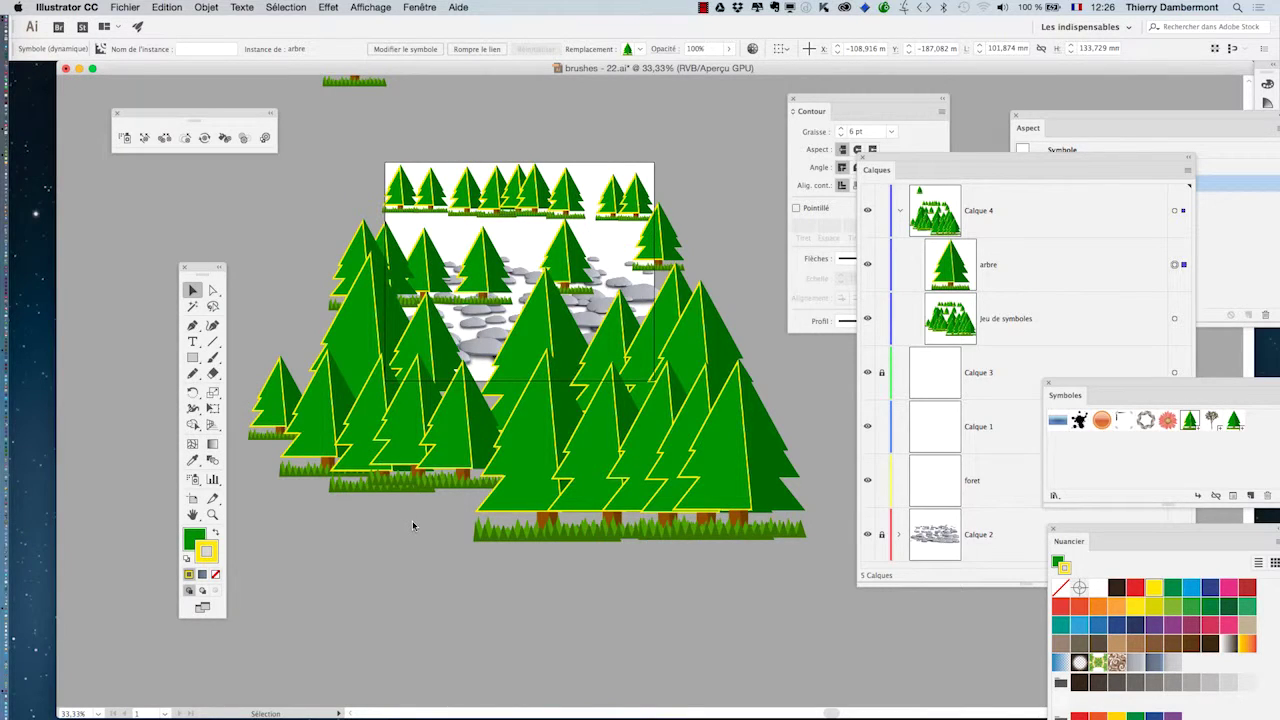